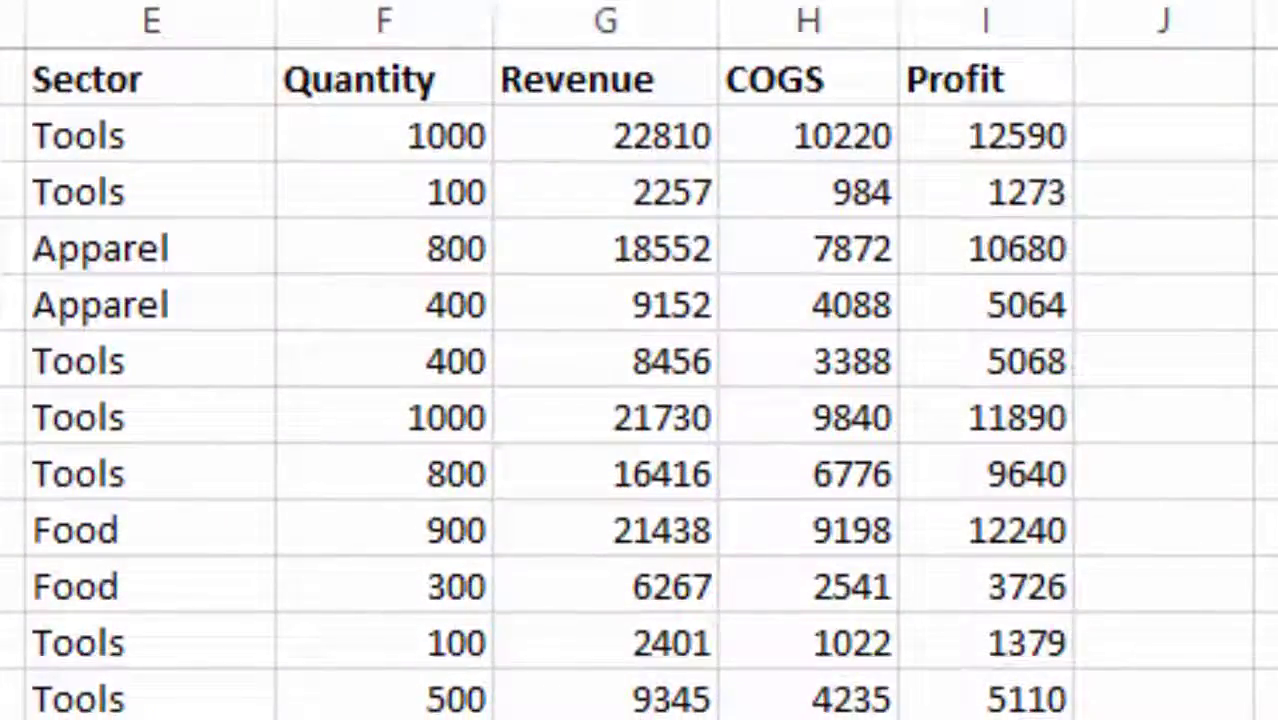
# - Copy the header row A1:I1 of the sales data and paste it at L1 as the criteria headers
pyautogui.scroll(-7, 639, 360)
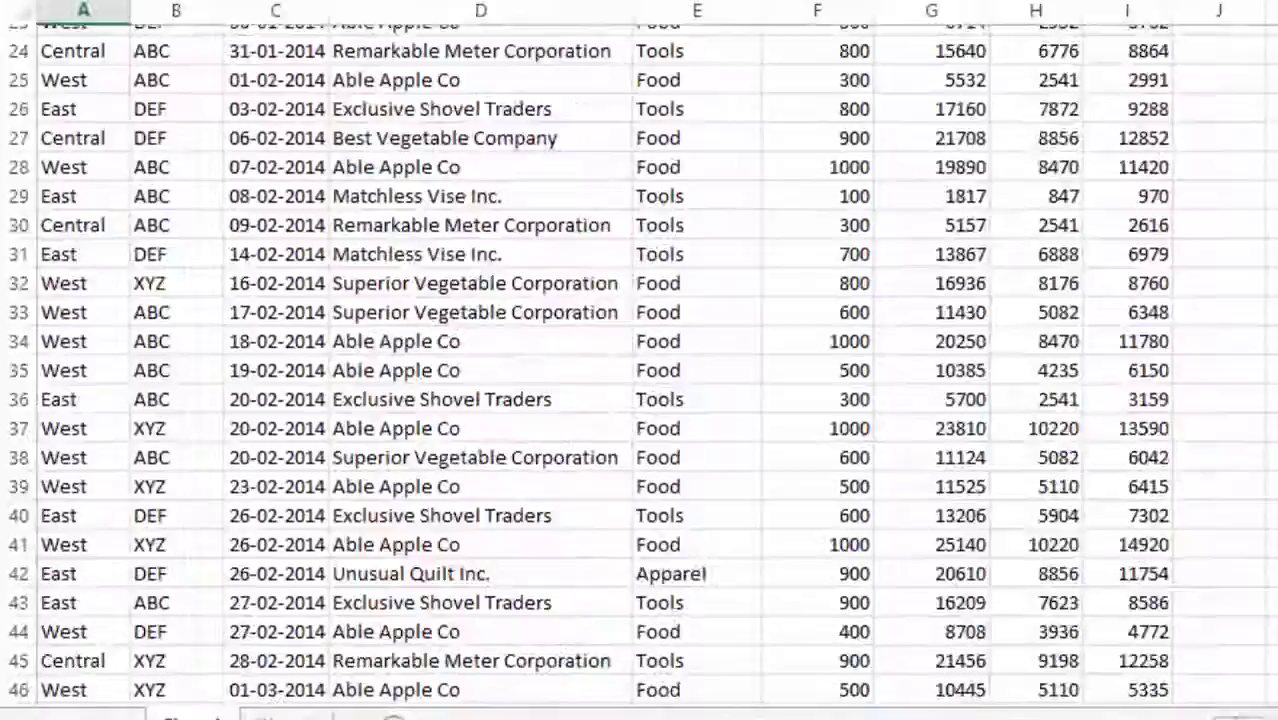
pyautogui.scroll(-18, 639, 360)
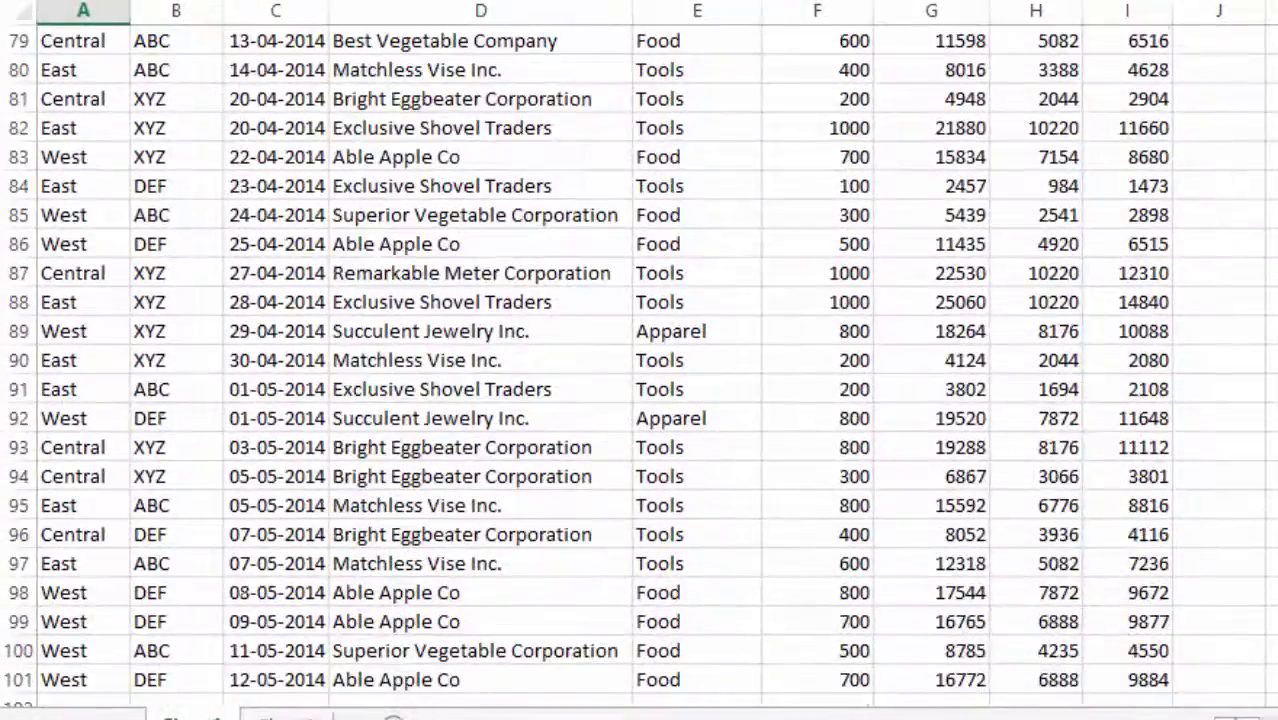
pyautogui.scroll(20, 639, 360)
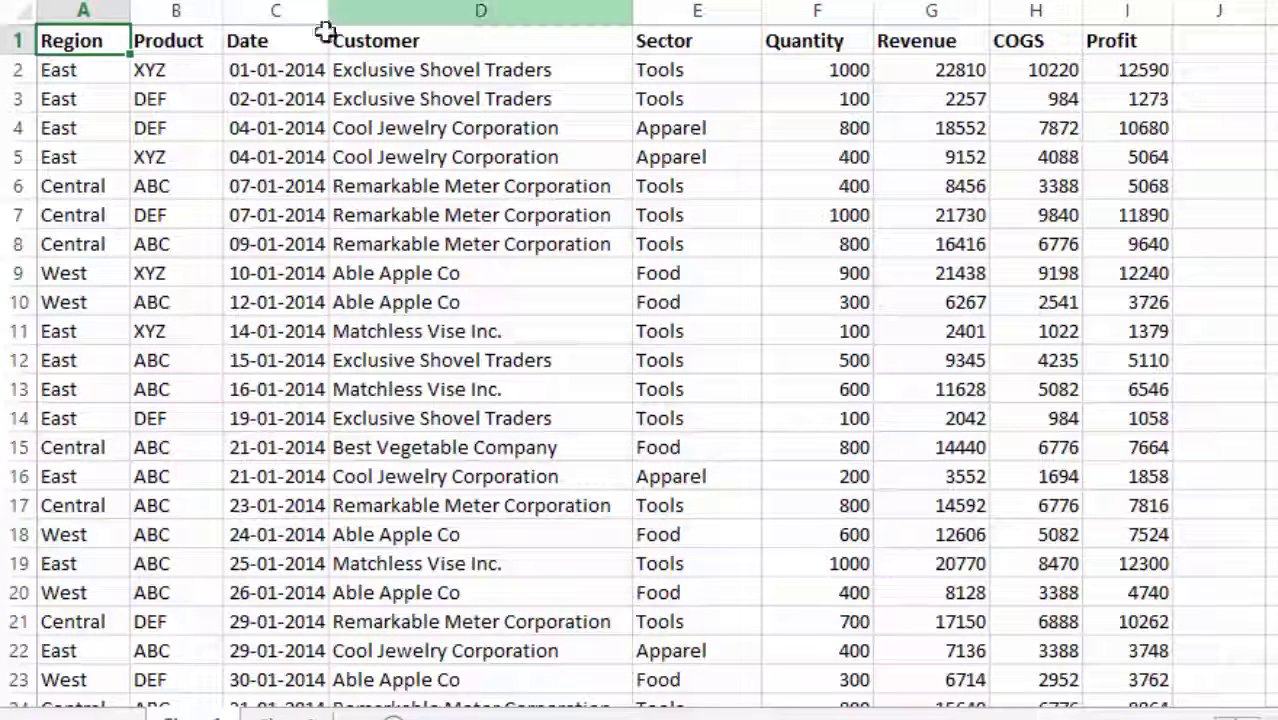
pyautogui.moveTo(86, 40); pyautogui.dragTo(1084, 34)
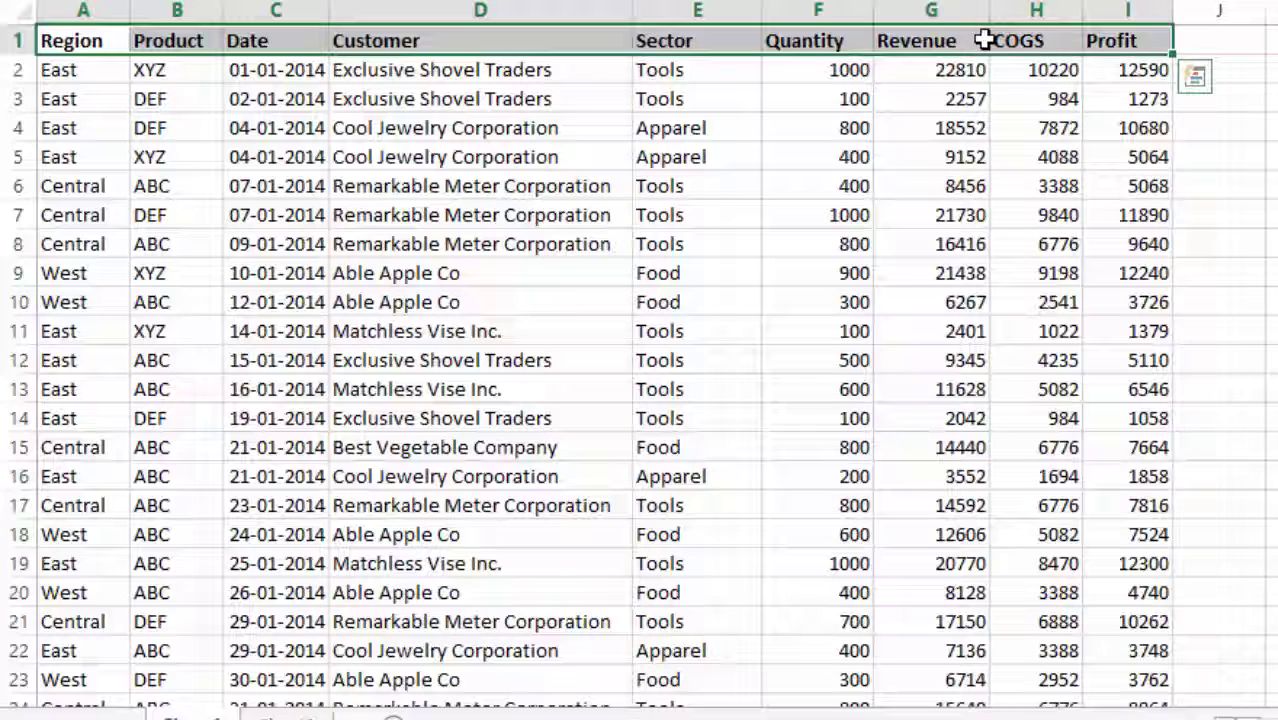
pyautogui.rightClick(985, 40)
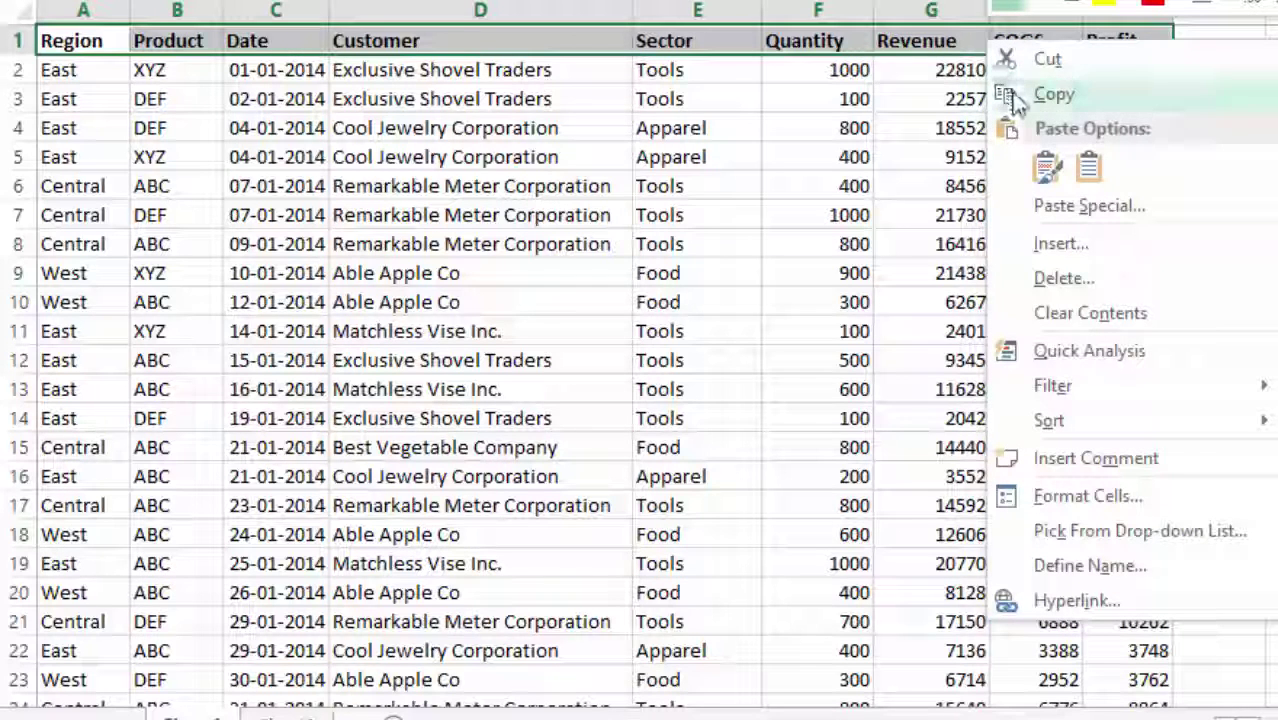
pyautogui.click(1052, 94)
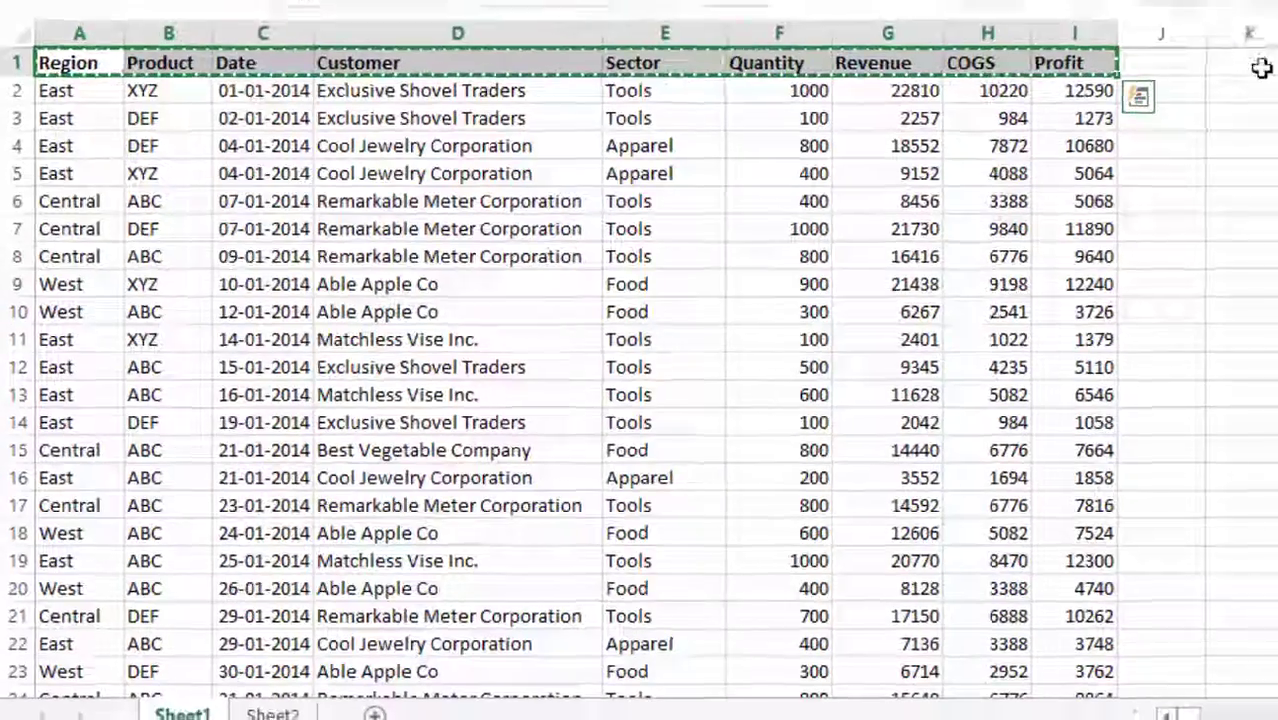
pyautogui.click(1073, 147)
pyautogui.hotkey('ctrl', 'v')
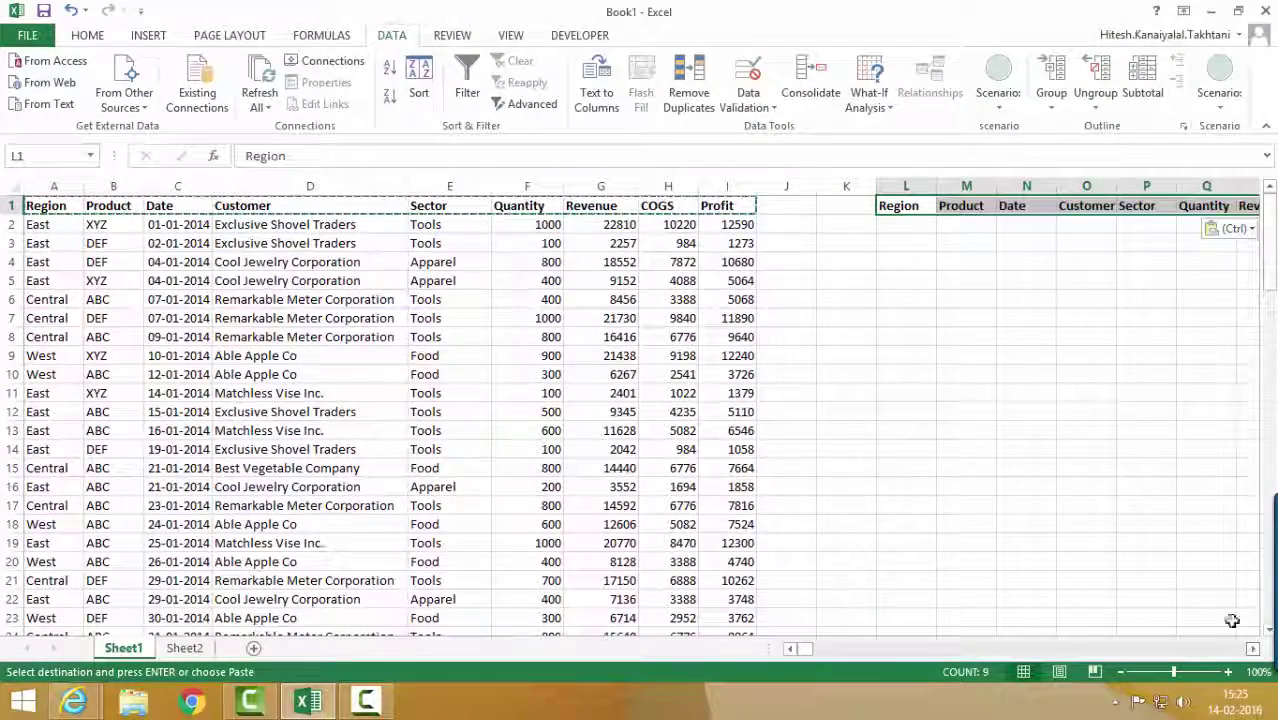
# - Enter filter criteria in row 2 beneath the copied headers: Region East, Product ABC and Sector Tools
pyautogui.click(919, 228)
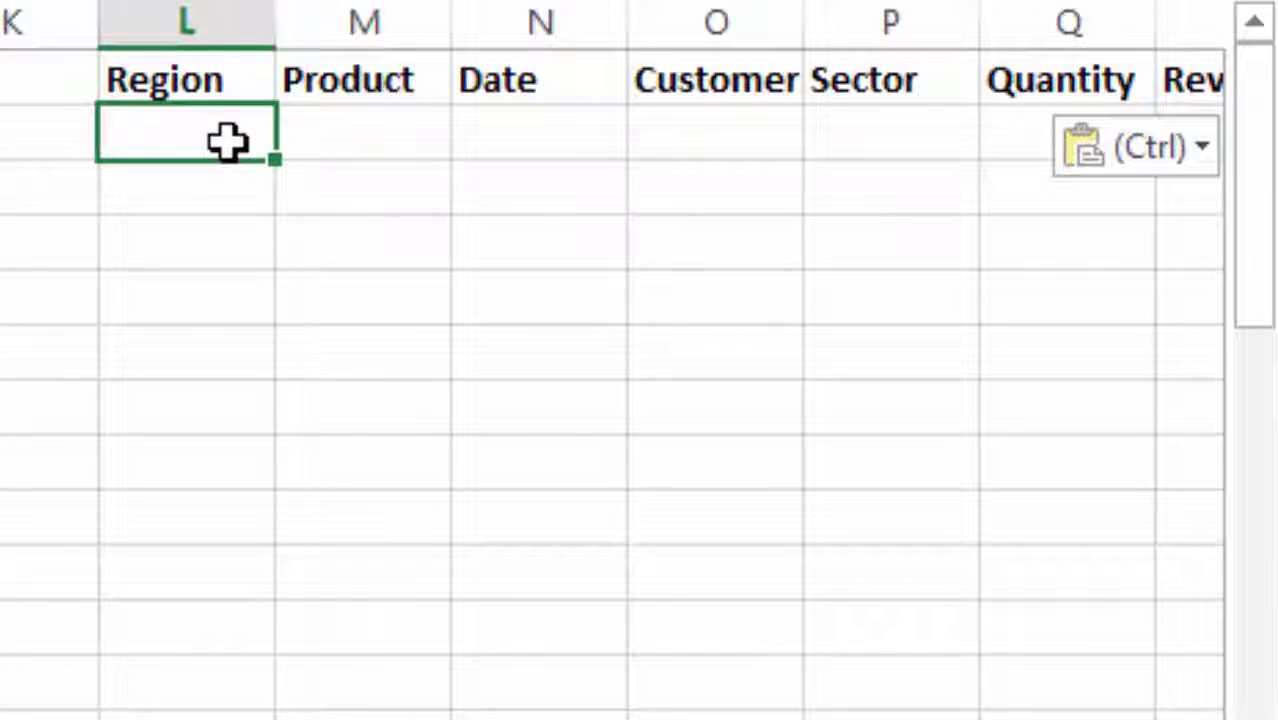
pyautogui.write('E')
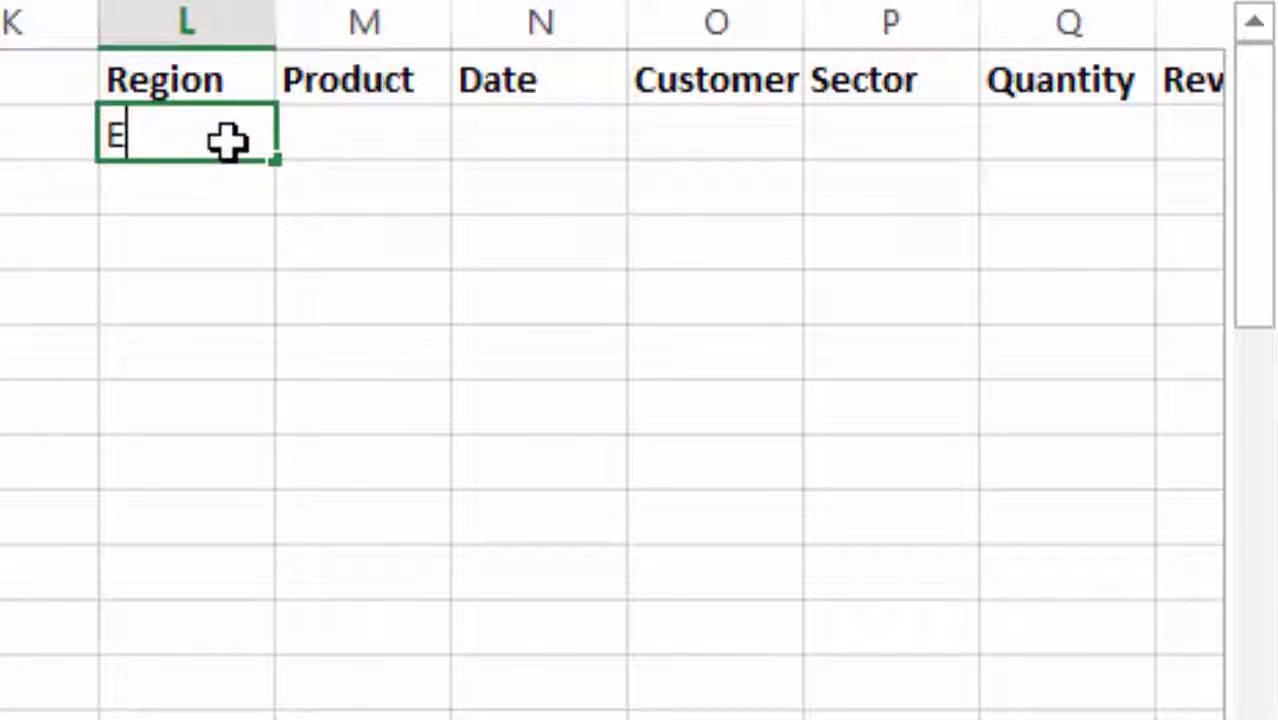
pyautogui.write('ast')
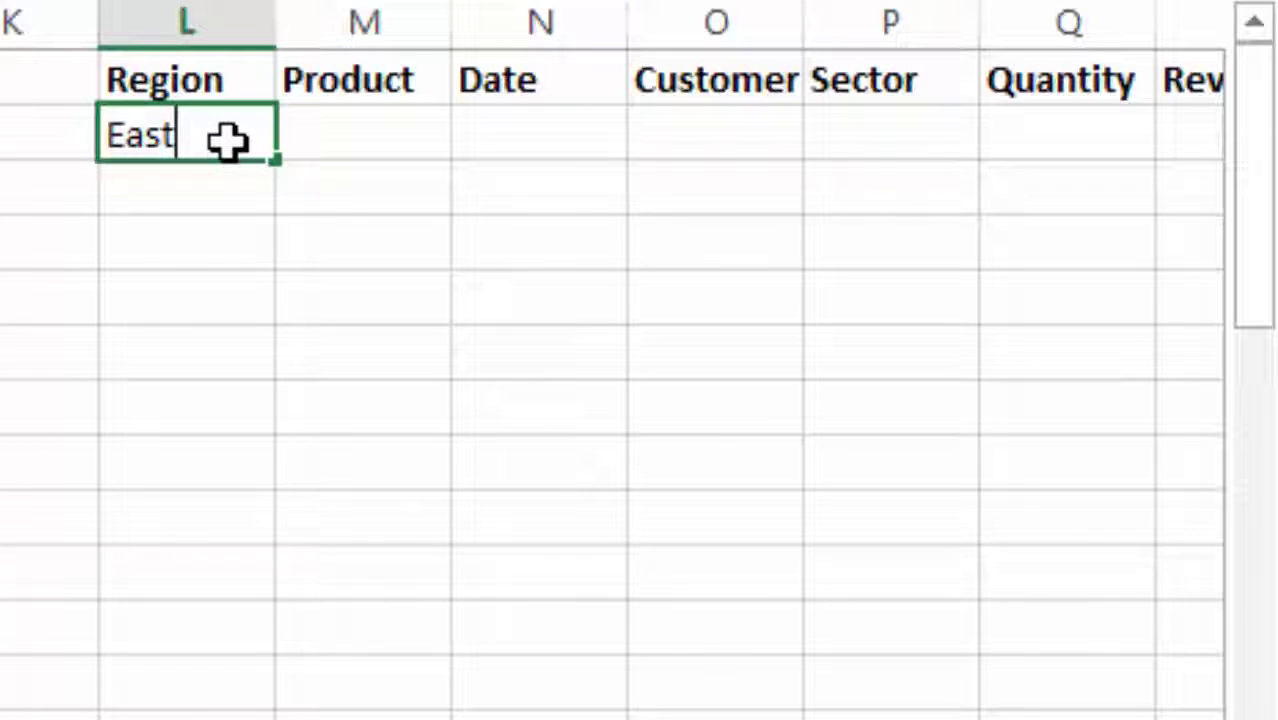
pyautogui.press('Tab')
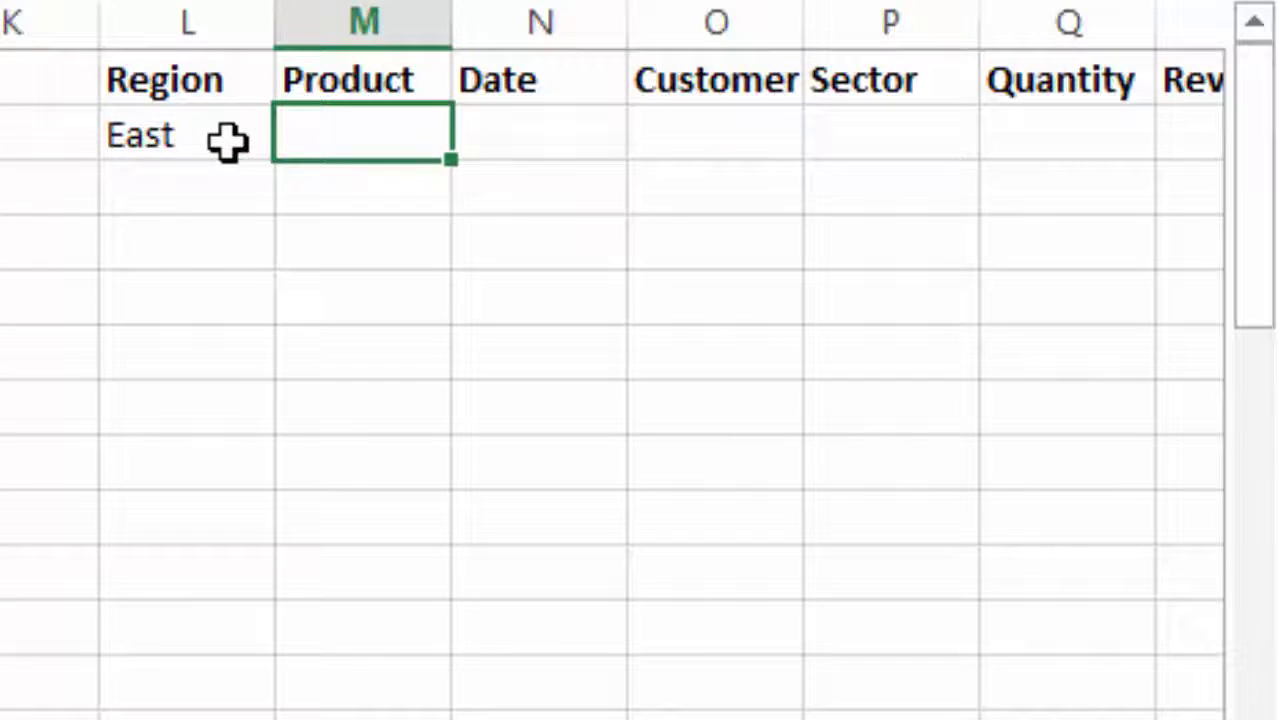
pyautogui.write('A')
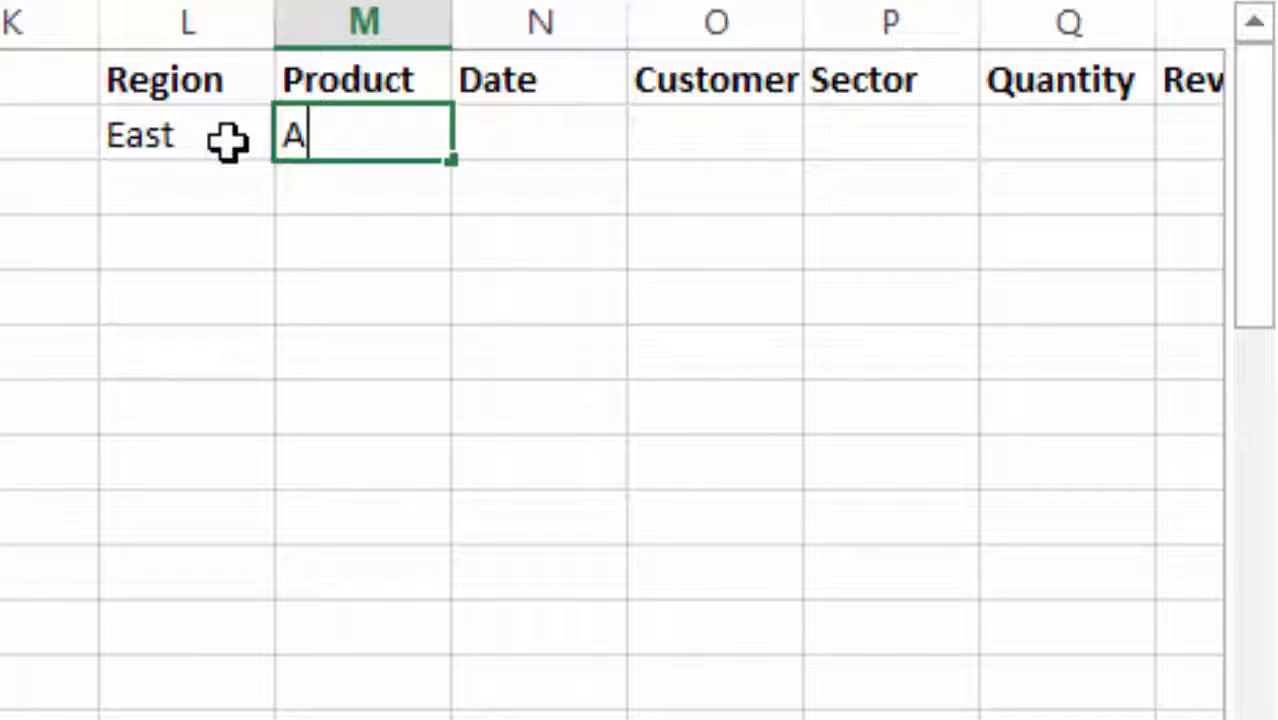
pyautogui.write('BC')
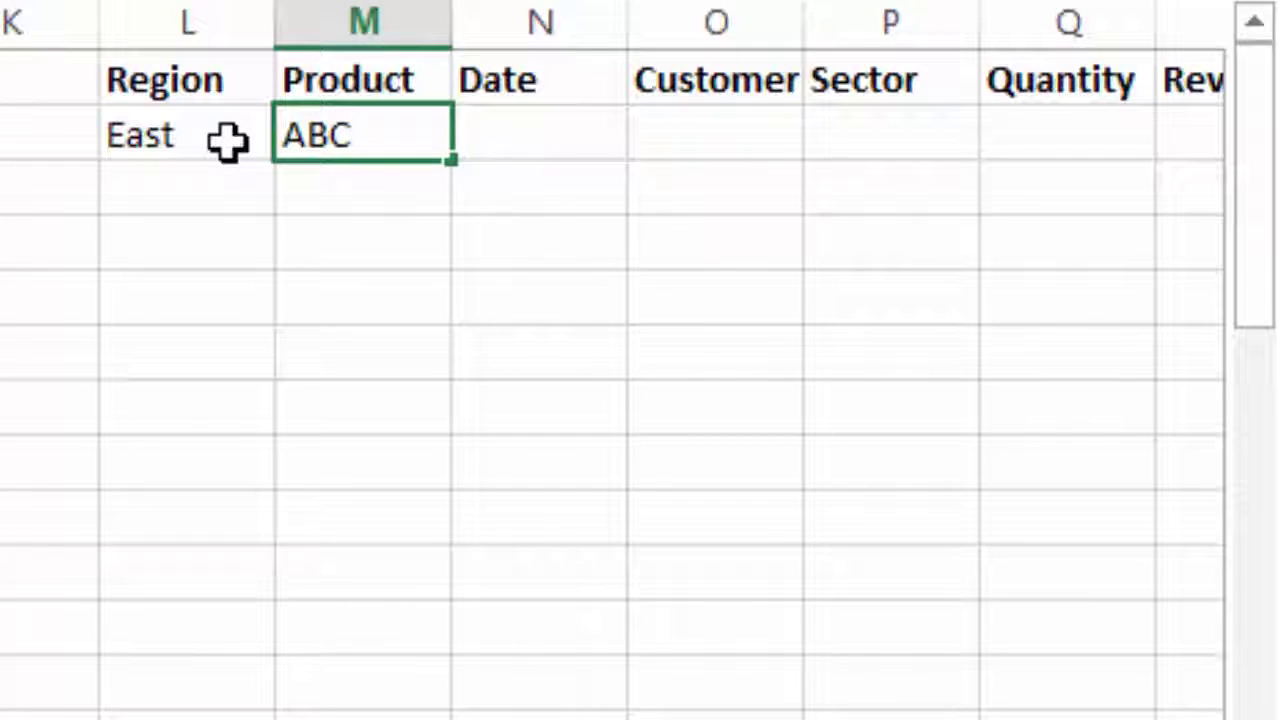
pyautogui.press('Tab')
pyautogui.press('Tab')
pyautogui.press('Tab')
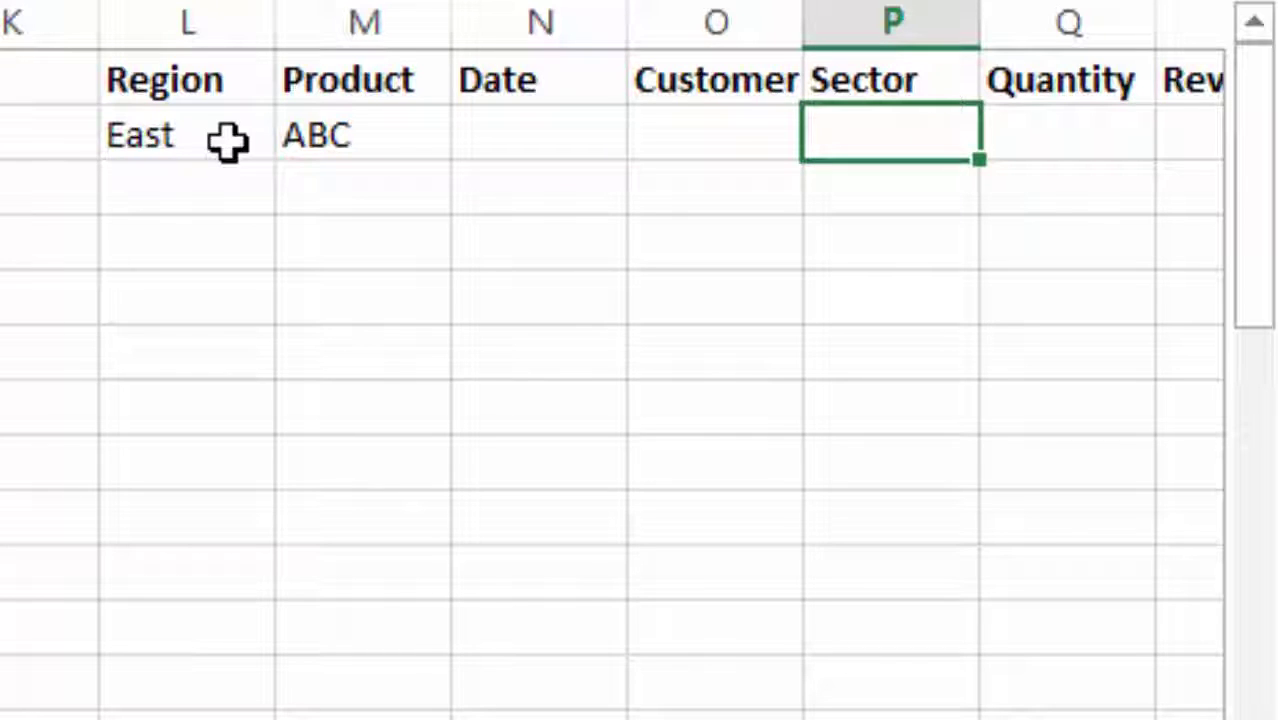
pyautogui.write('Tools')
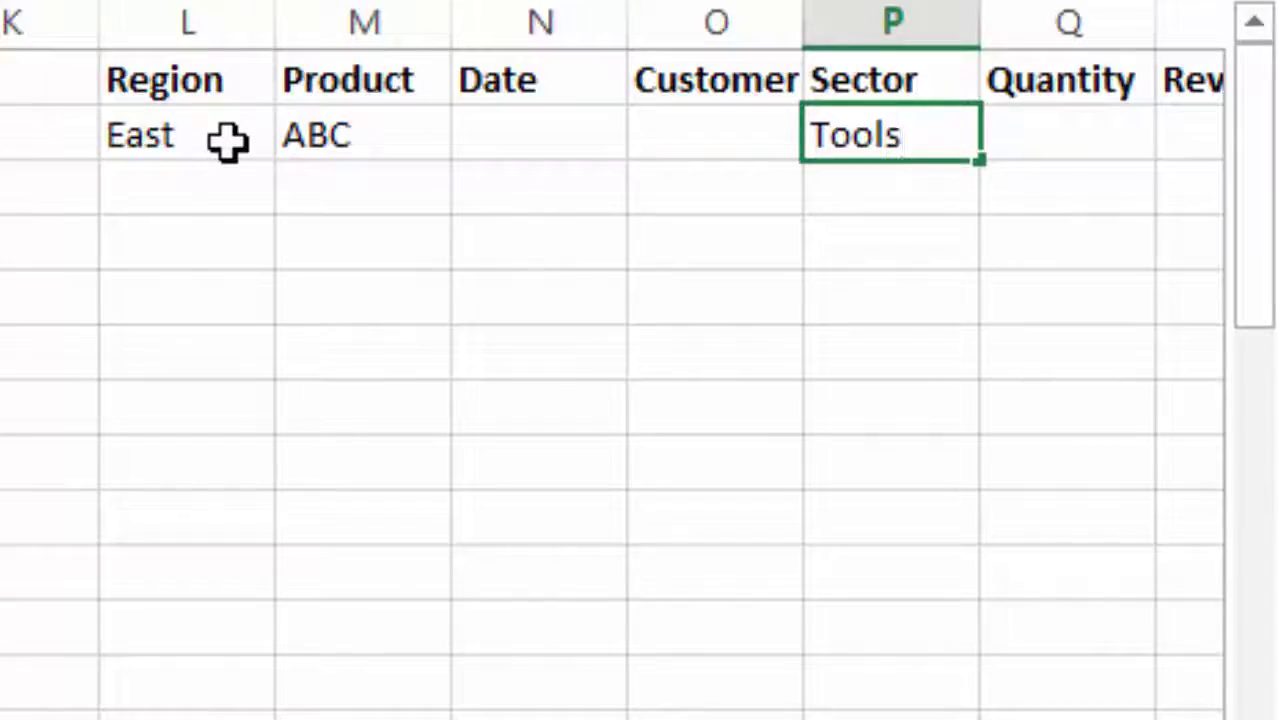
pyautogui.press('Return')
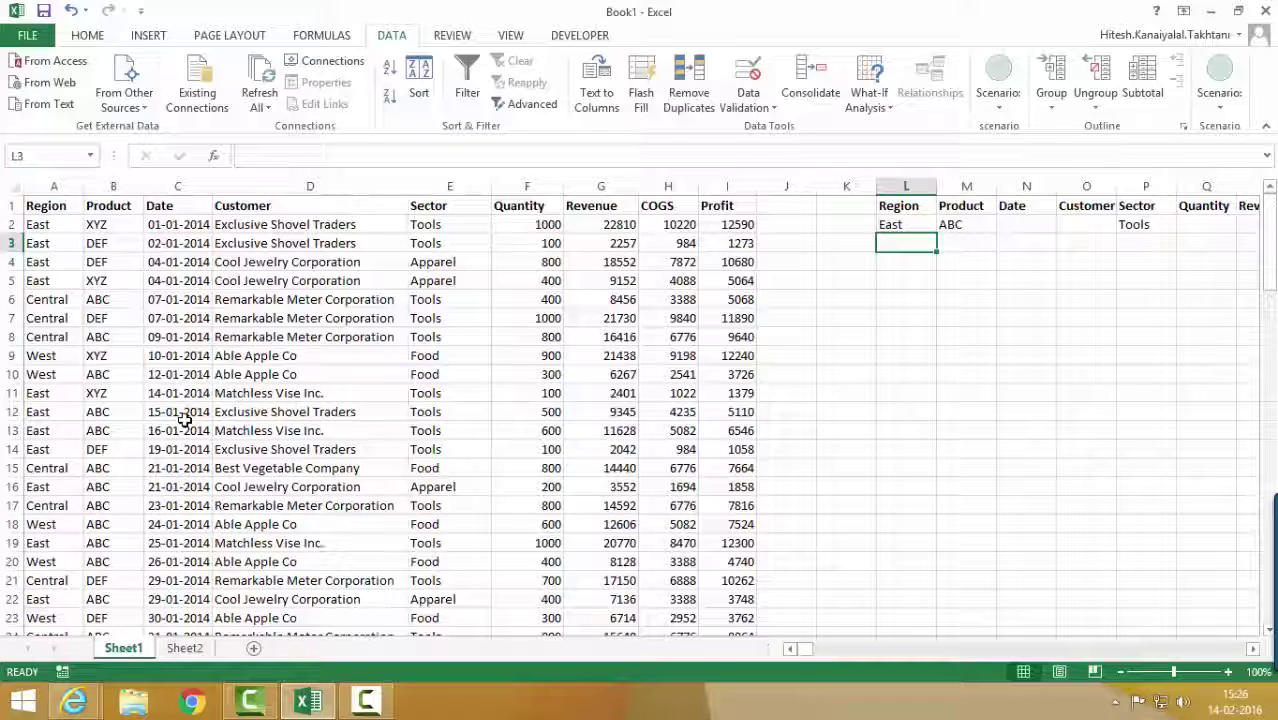
# - Apply an Advanced Filter in place to the list A1:I101, using L1:T2 as the criteria range
pyautogui.click(178, 416)
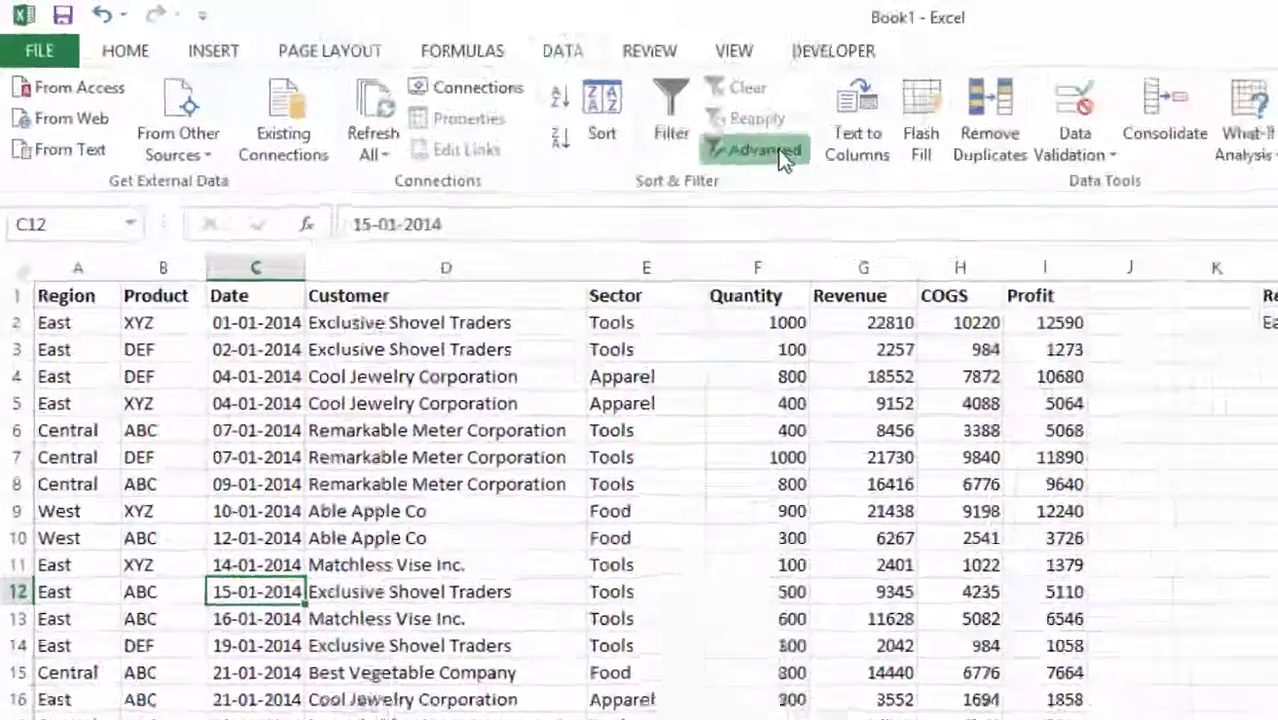
pyautogui.click(784, 160)
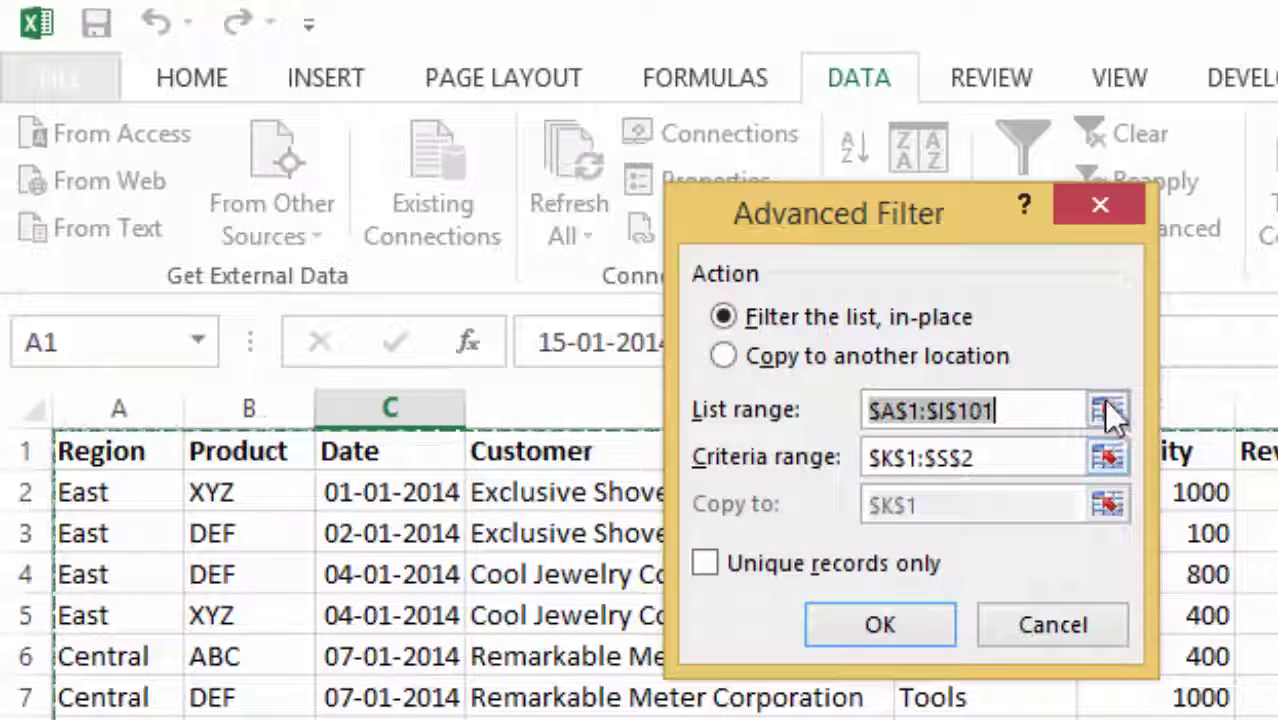
pyautogui.click(1108, 456)
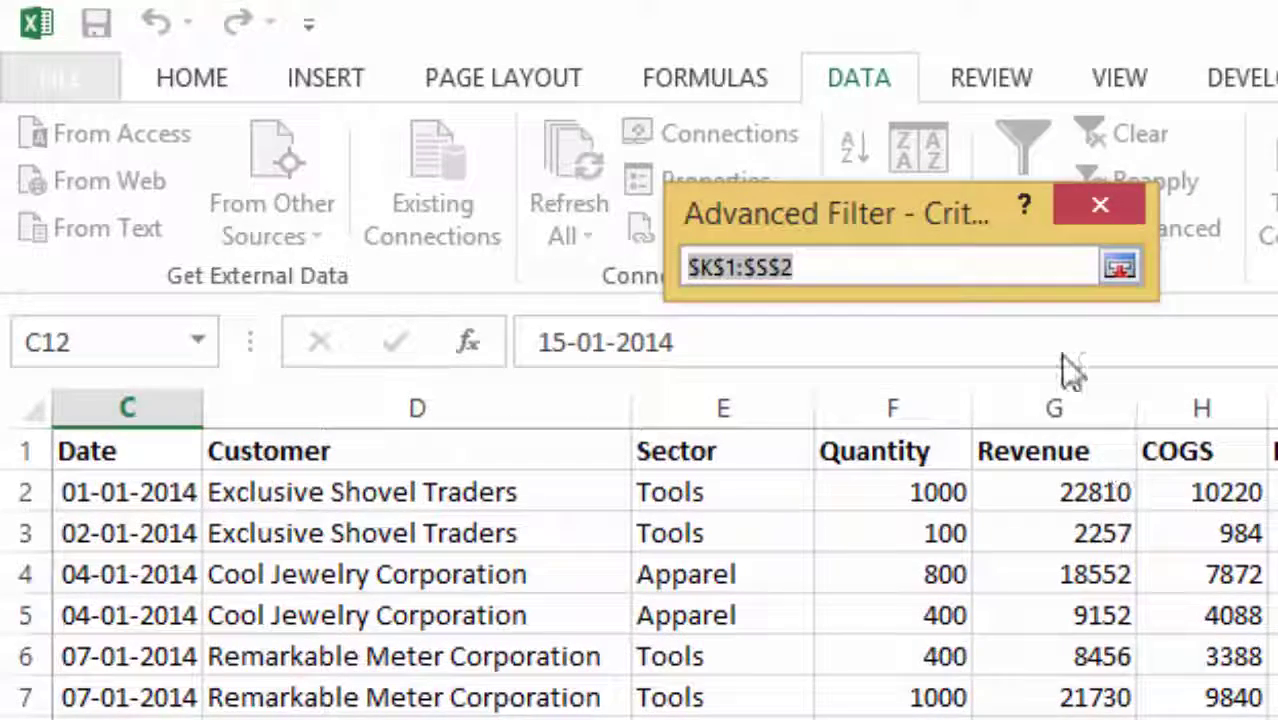
pyautogui.click(1120, 267)
pyautogui.click(1108, 412)
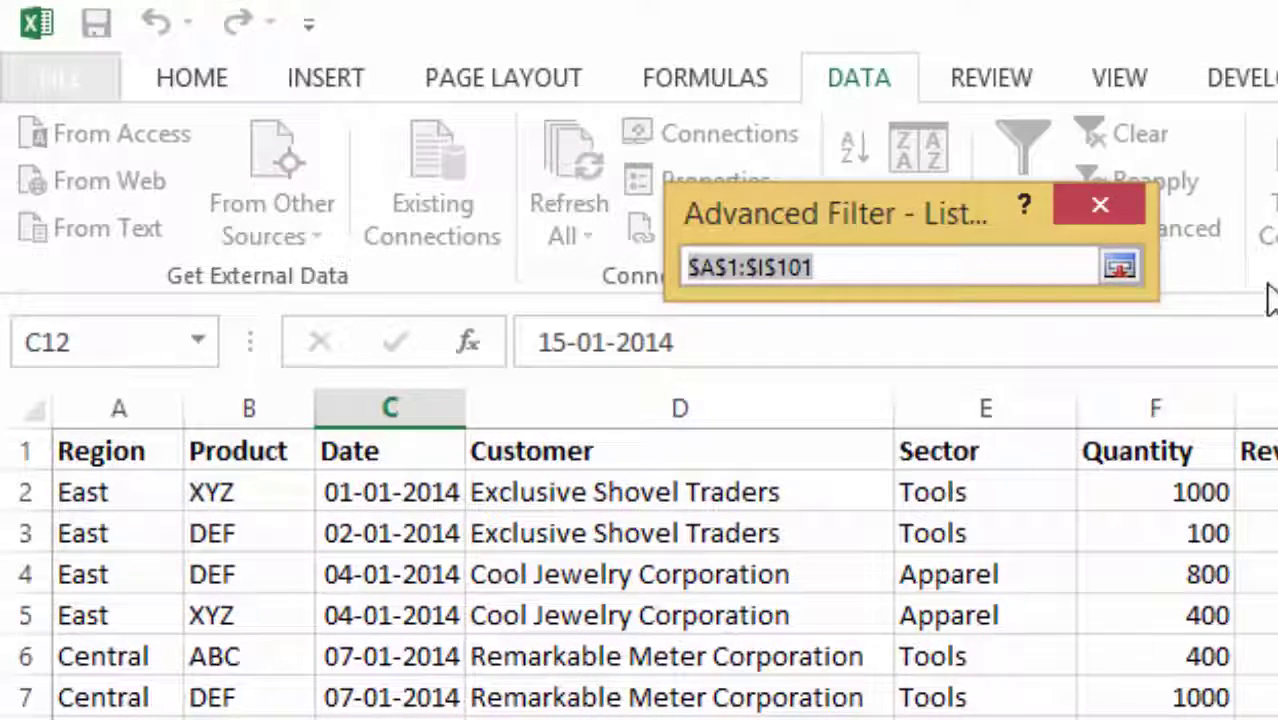
pyautogui.click(1119, 267)
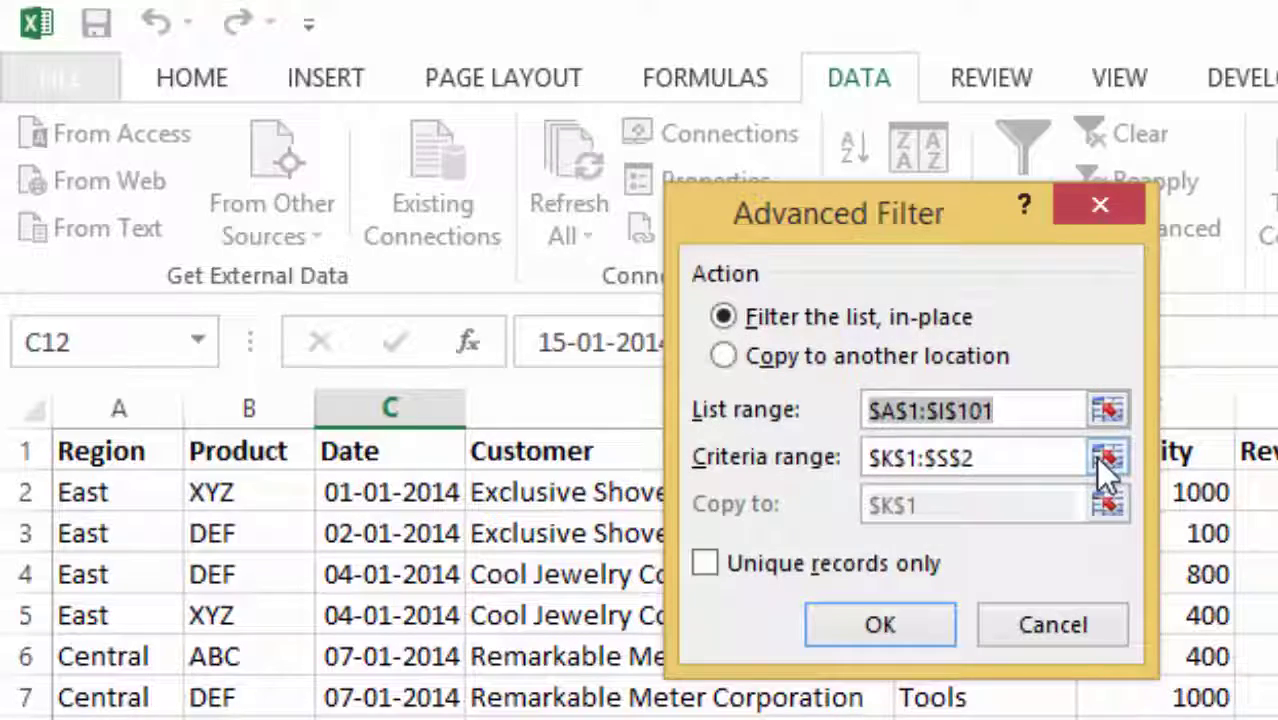
pyautogui.press('Tab')
pyautogui.click(1098, 459)
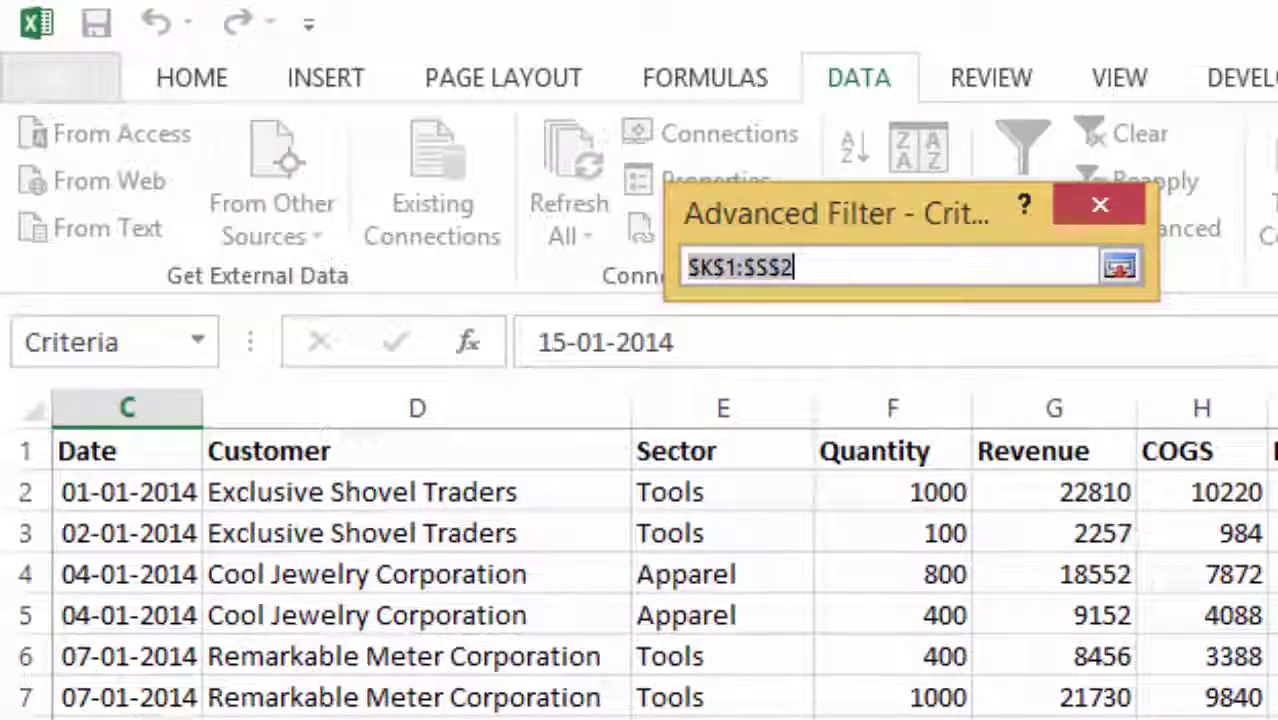
pyautogui.moveTo(1107, 364); pyautogui.dragTo(853, 305)
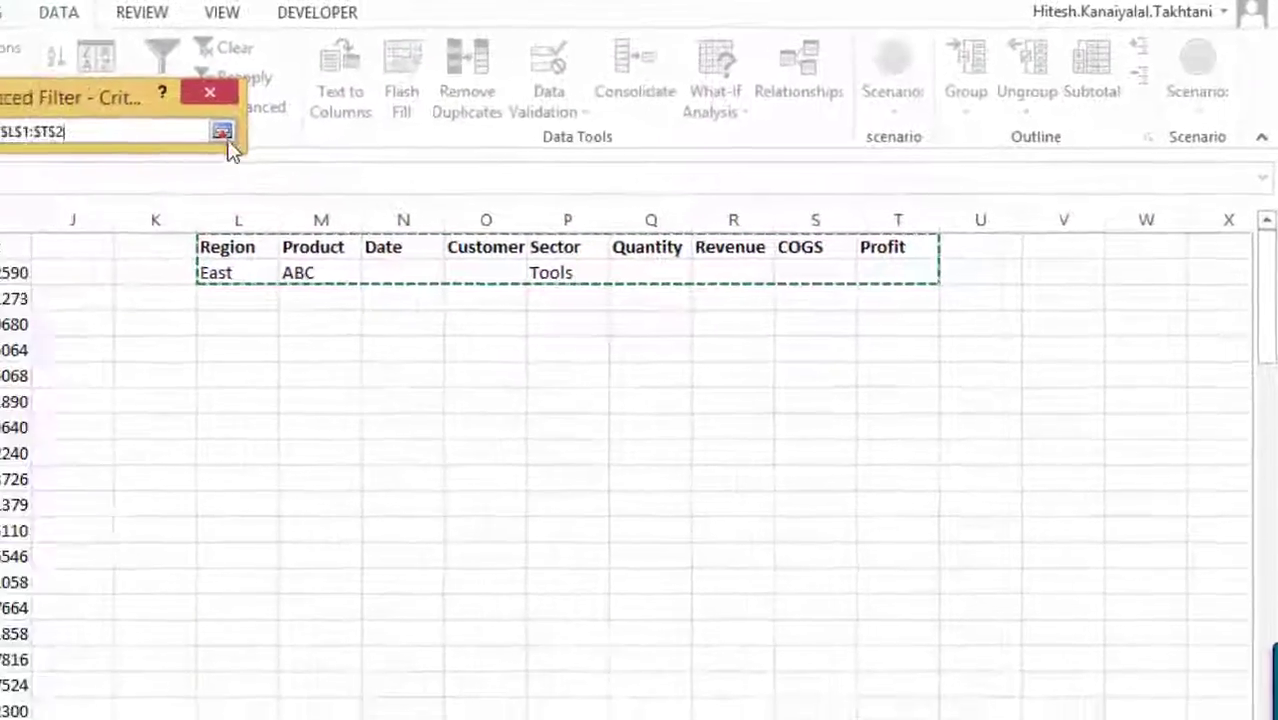
pyautogui.click(93, 147)
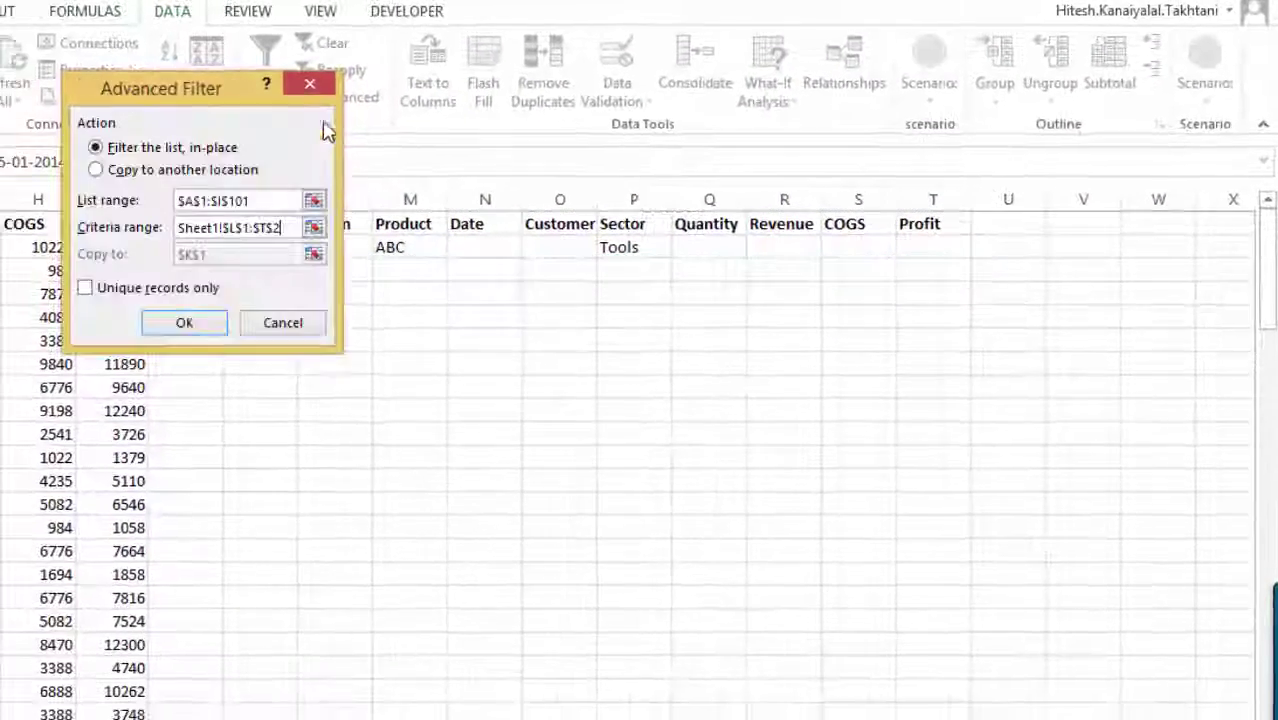
pyautogui.click(216, 328)
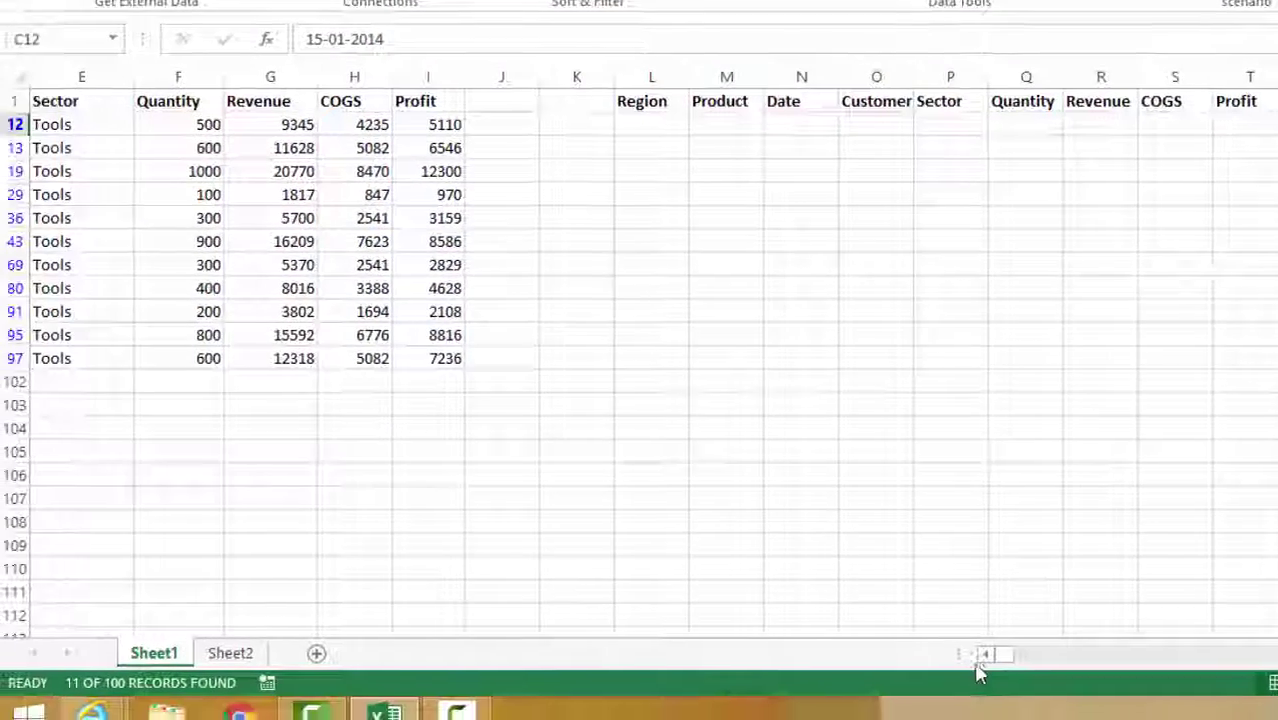
# - Clear the filter from the list and change the Sector criterion in P2 to Apparel
pyautogui.click(829, 714)
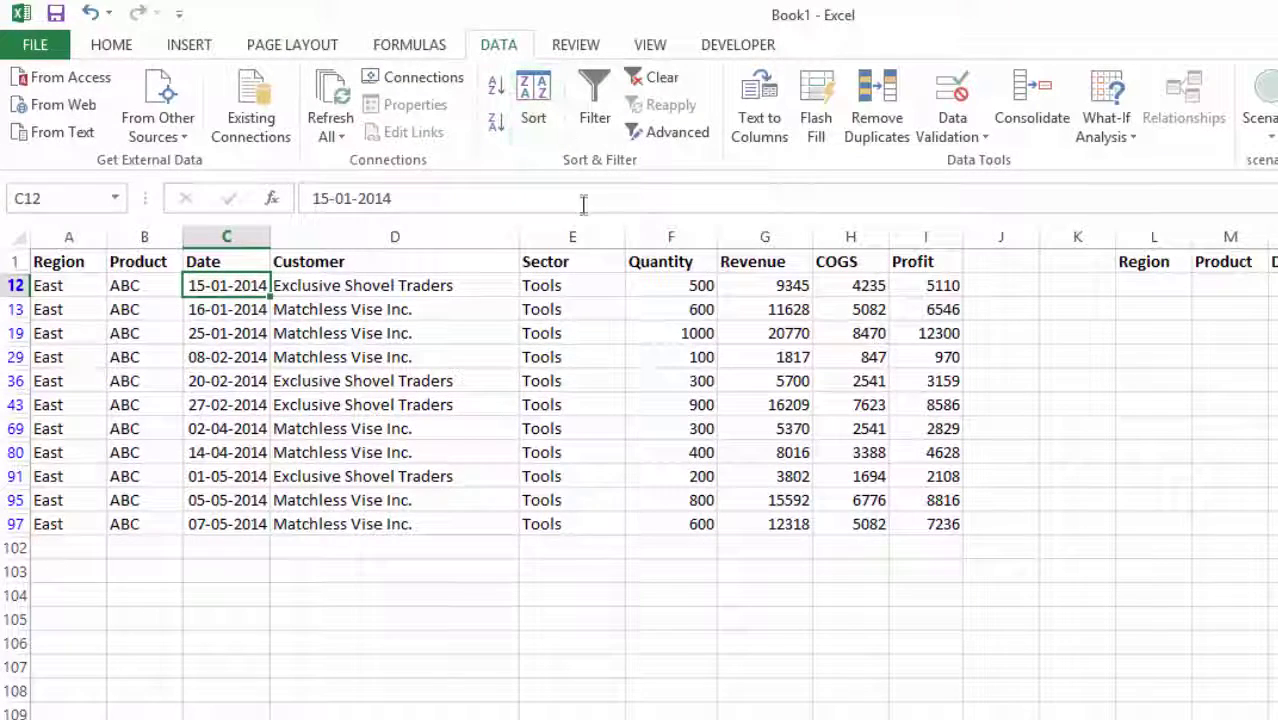
pyautogui.click(664, 80)
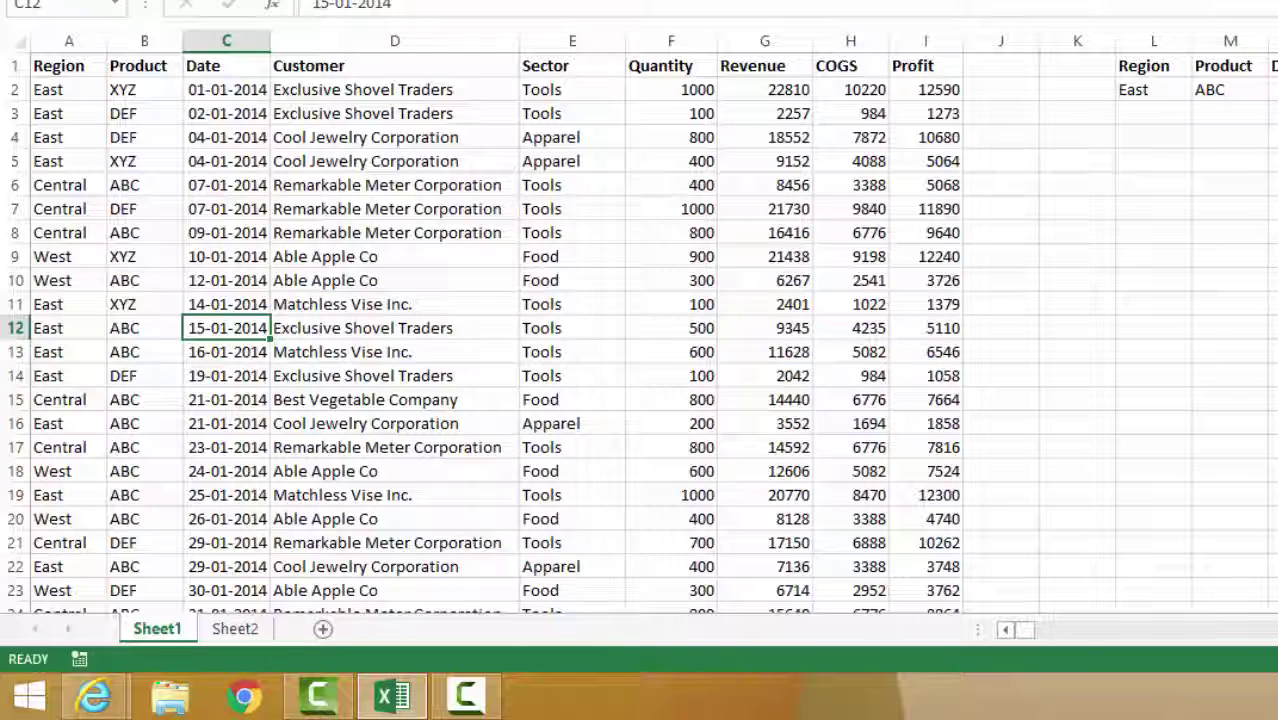
pyautogui.click(1277, 90)
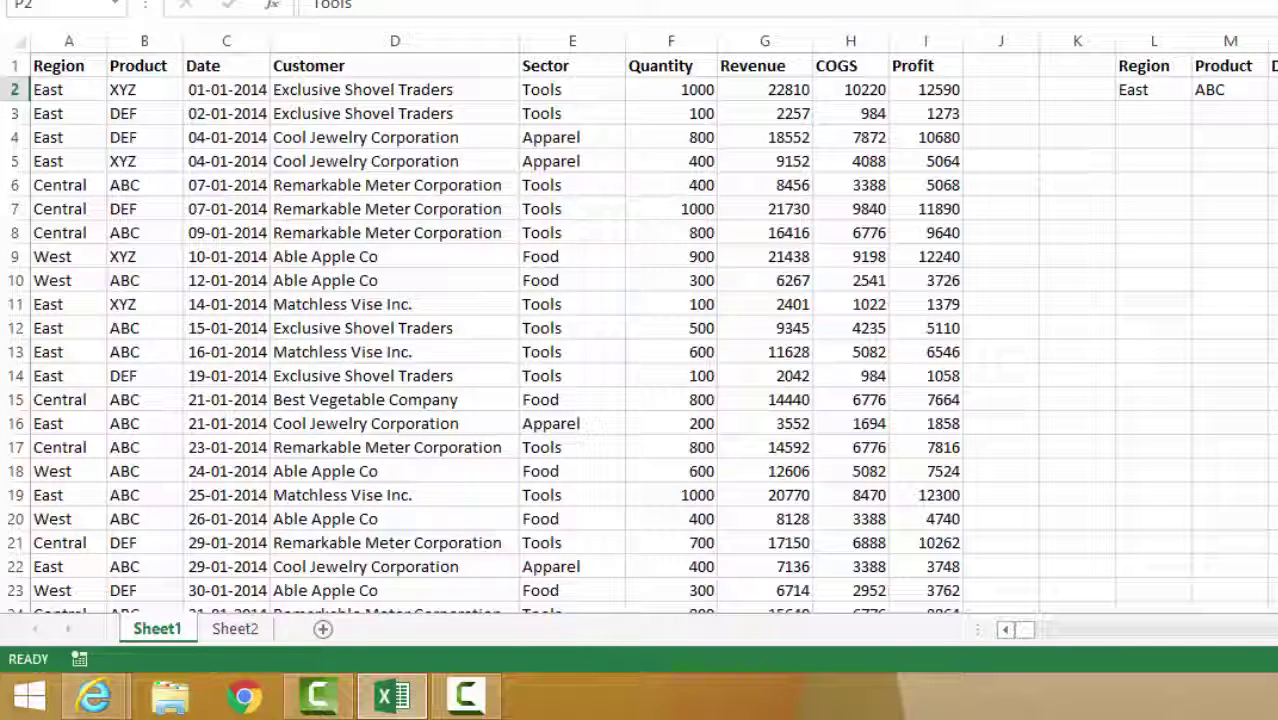
pyautogui.write('App')
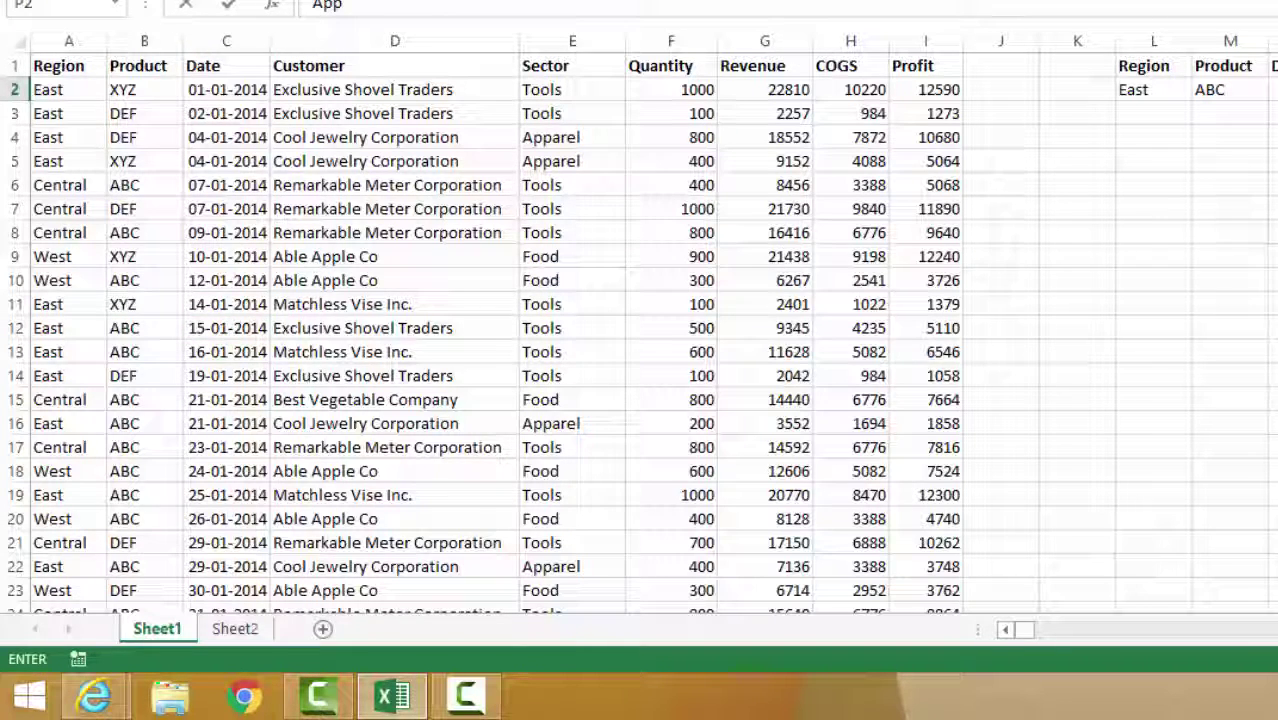
pyautogui.write('arel')
pyautogui.press('Return')
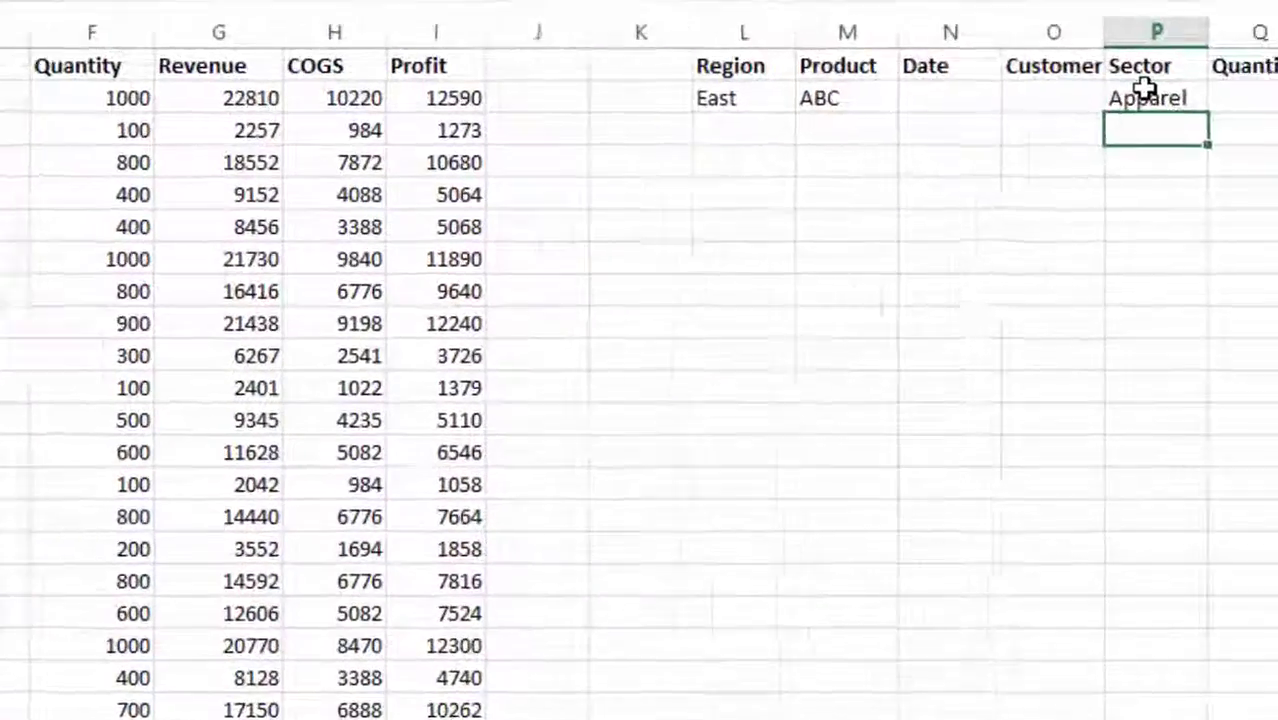
# - Change the Region criterion in L2 to West
pyautogui.press('Up')
pyautogui.press('Left')
pyautogui.press('Left')
pyautogui.press('Left')
pyautogui.press('Left')
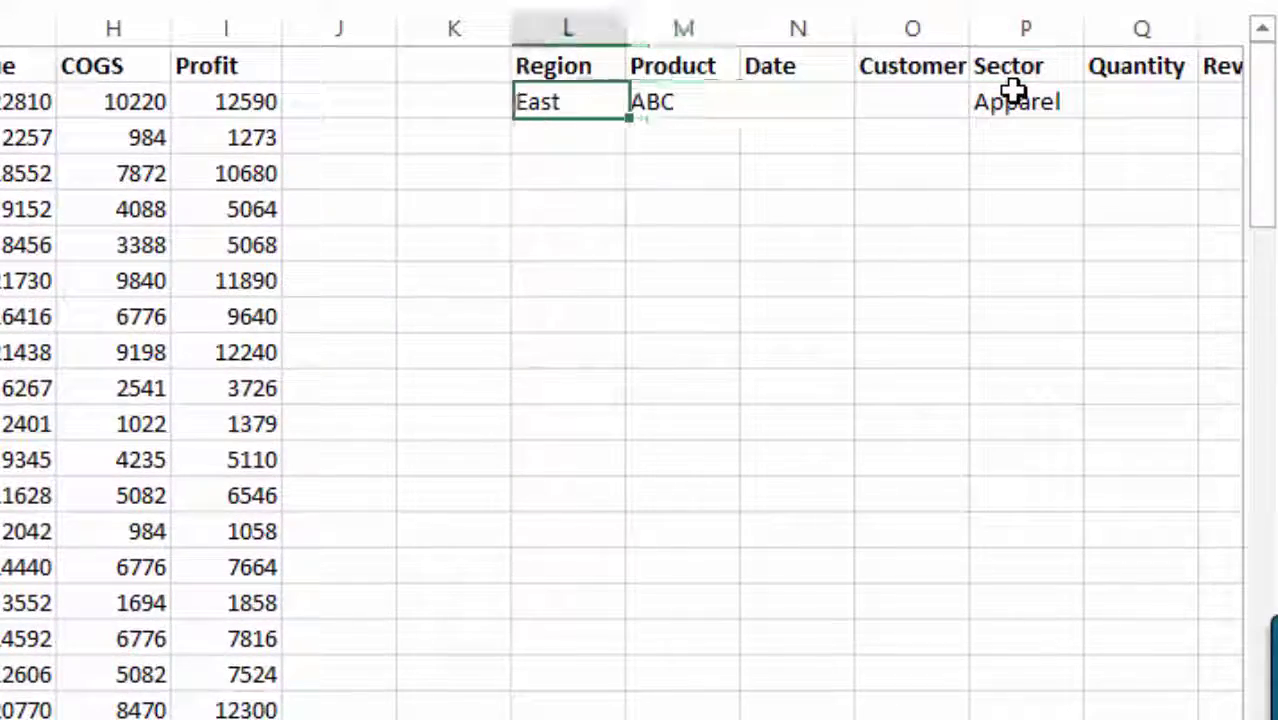
pyautogui.write('WE')
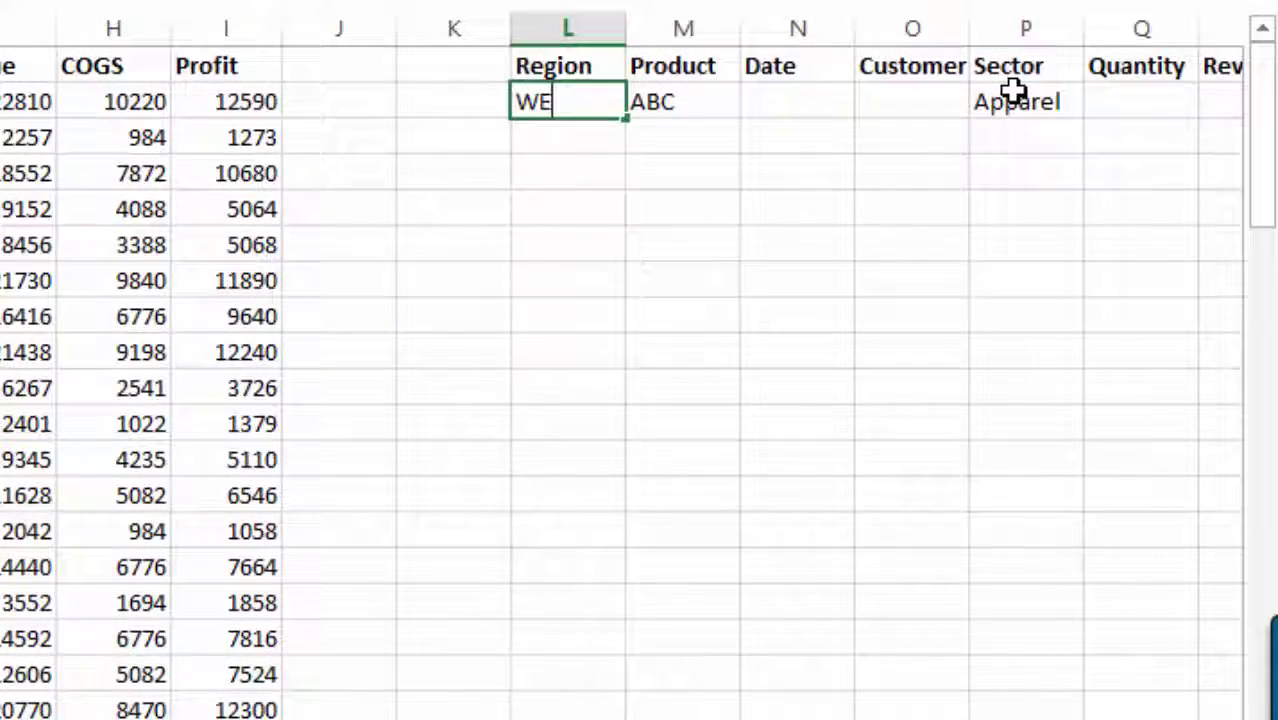
pyautogui.write('est')
pyautogui.press('Return')
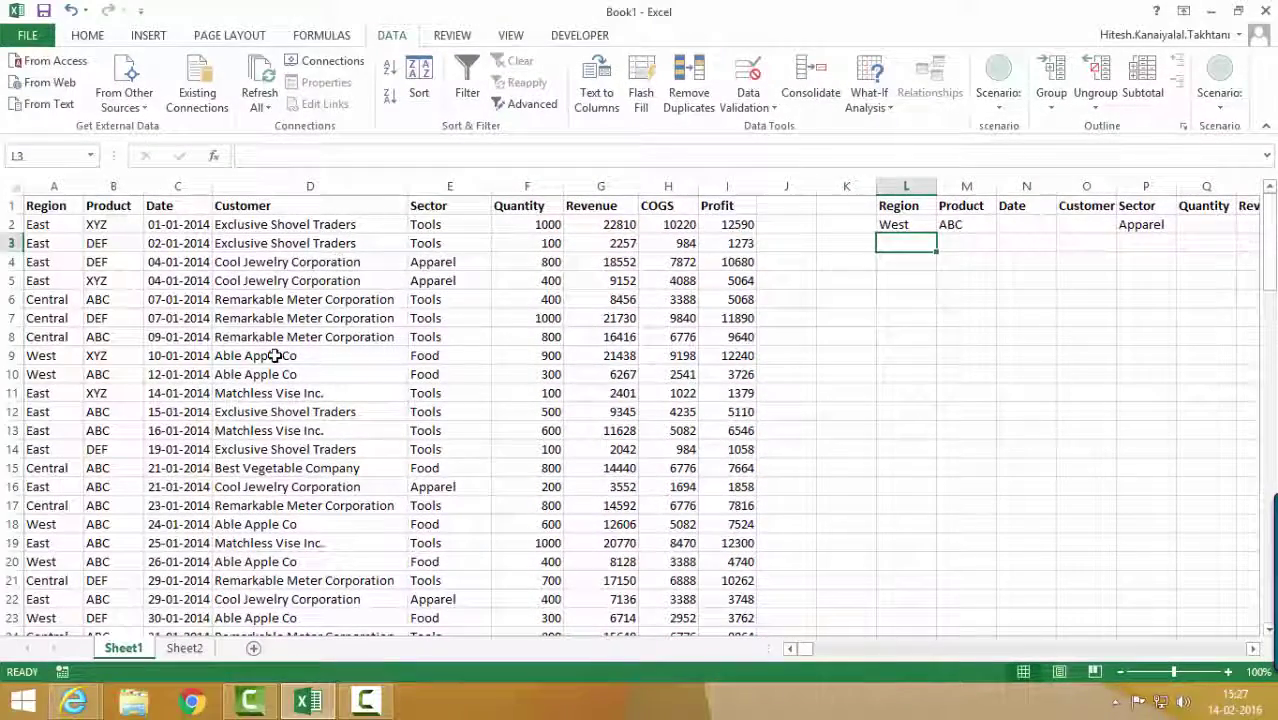
# - Start recording a macro named West, stored in This Workbook
pyautogui.click(274, 356)
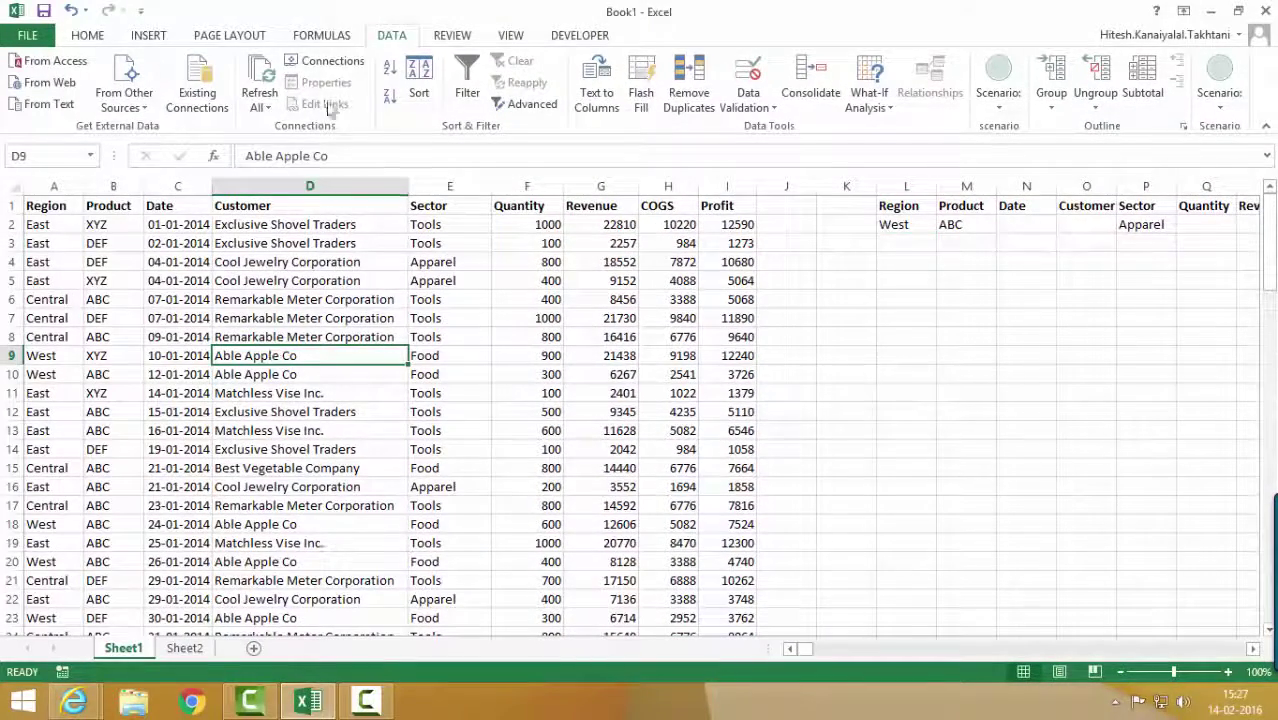
pyautogui.click(576, 38)
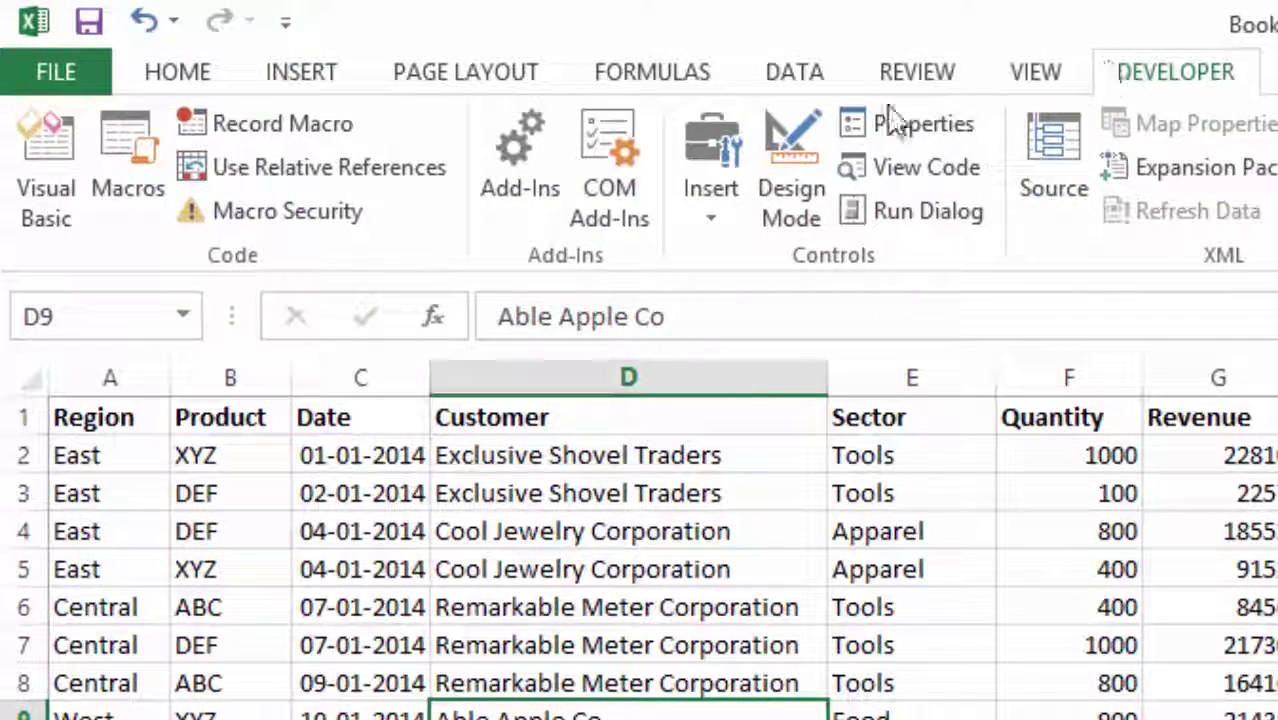
pyautogui.click(299, 128)
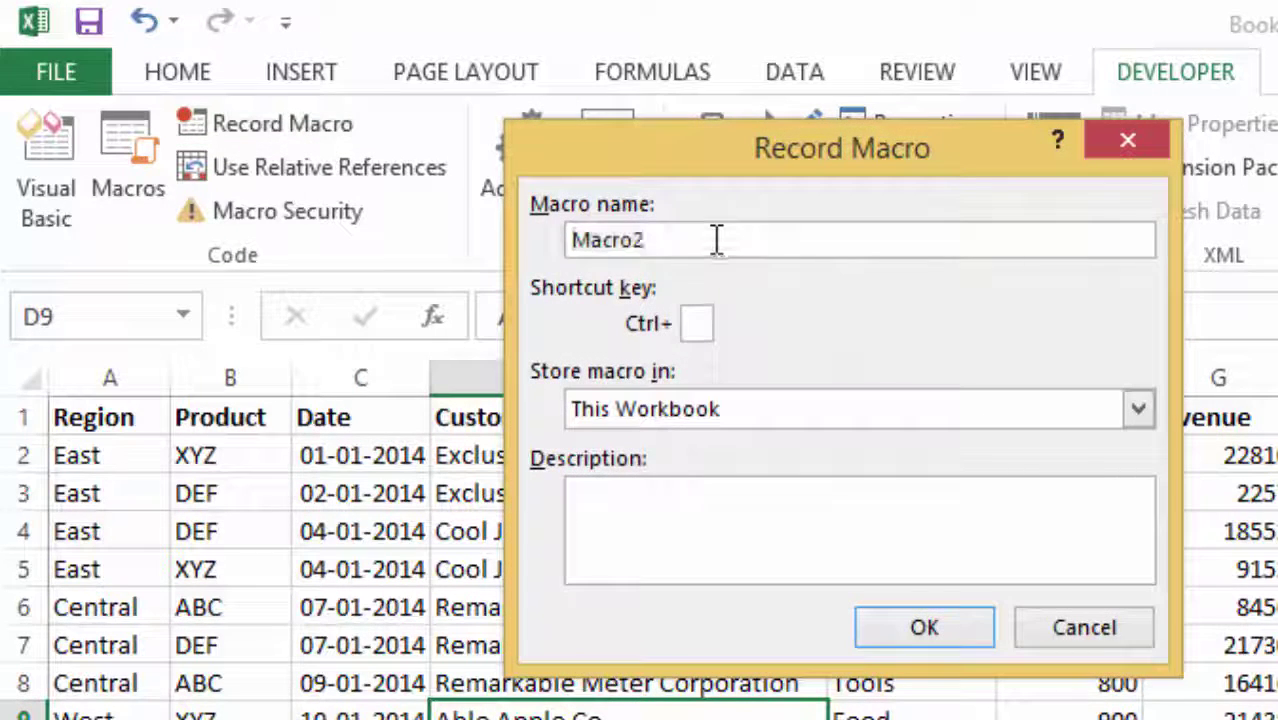
pyautogui.moveTo(716, 240); pyautogui.dragTo(545, 240)
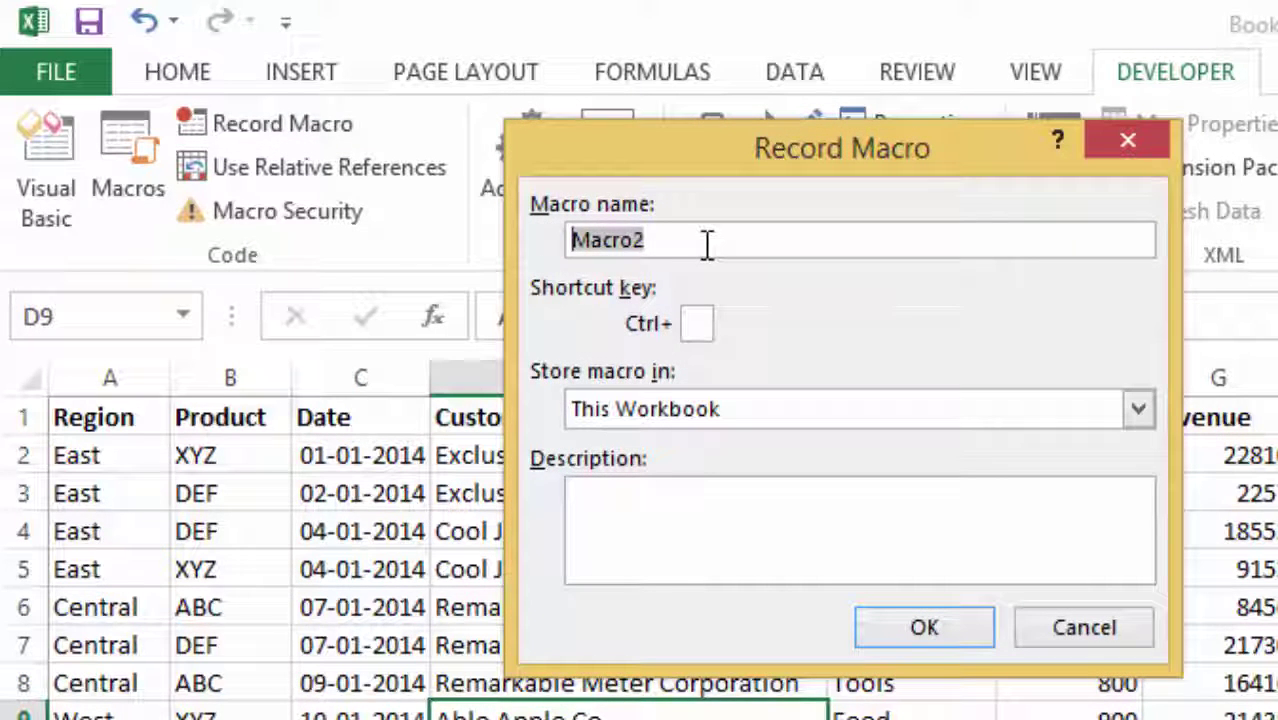
pyautogui.write('West')
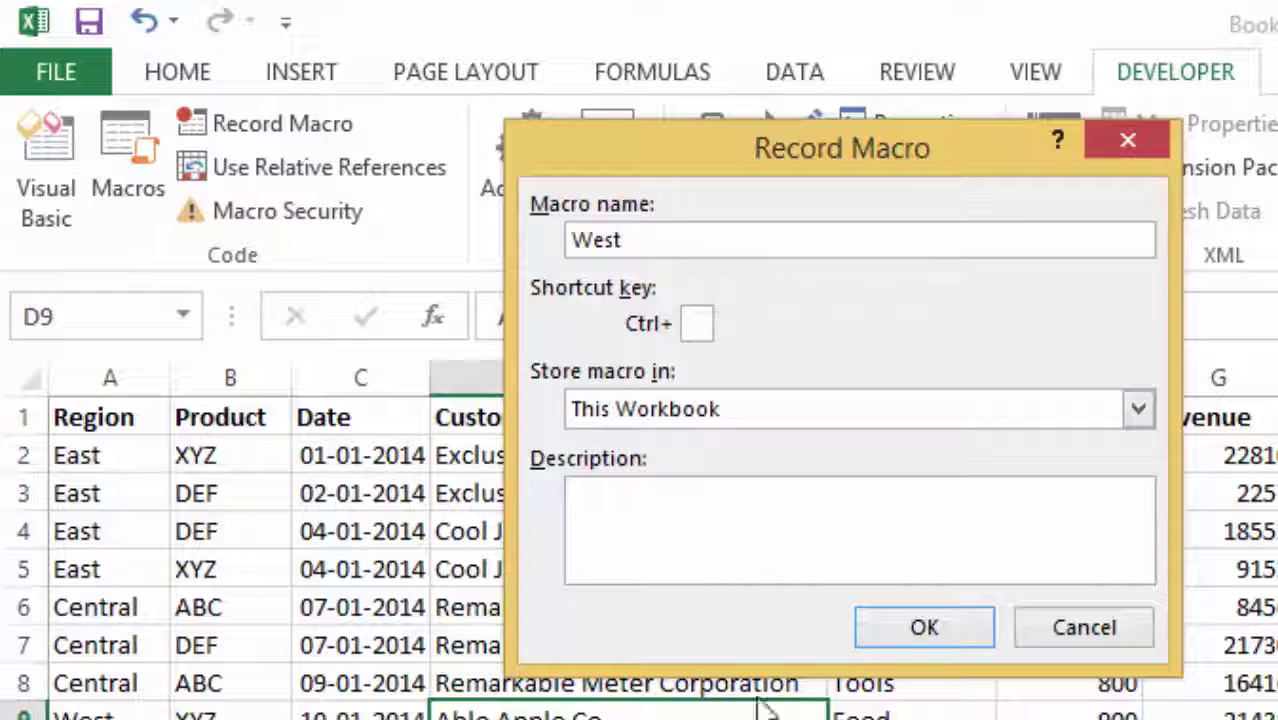
pyautogui.click(930, 630)
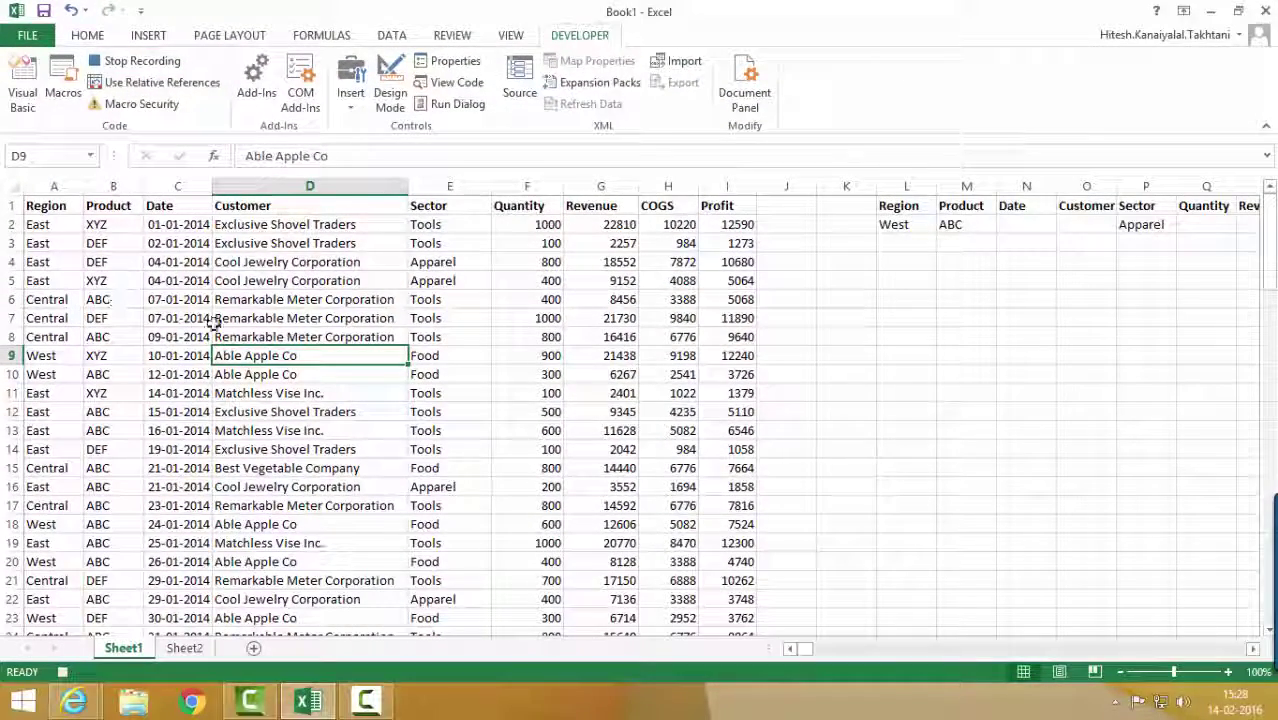
# - Run an Advanced Filter in place on the list A1:I101, reselecting L1:T2 as the criteria range
pyautogui.click(286, 322)
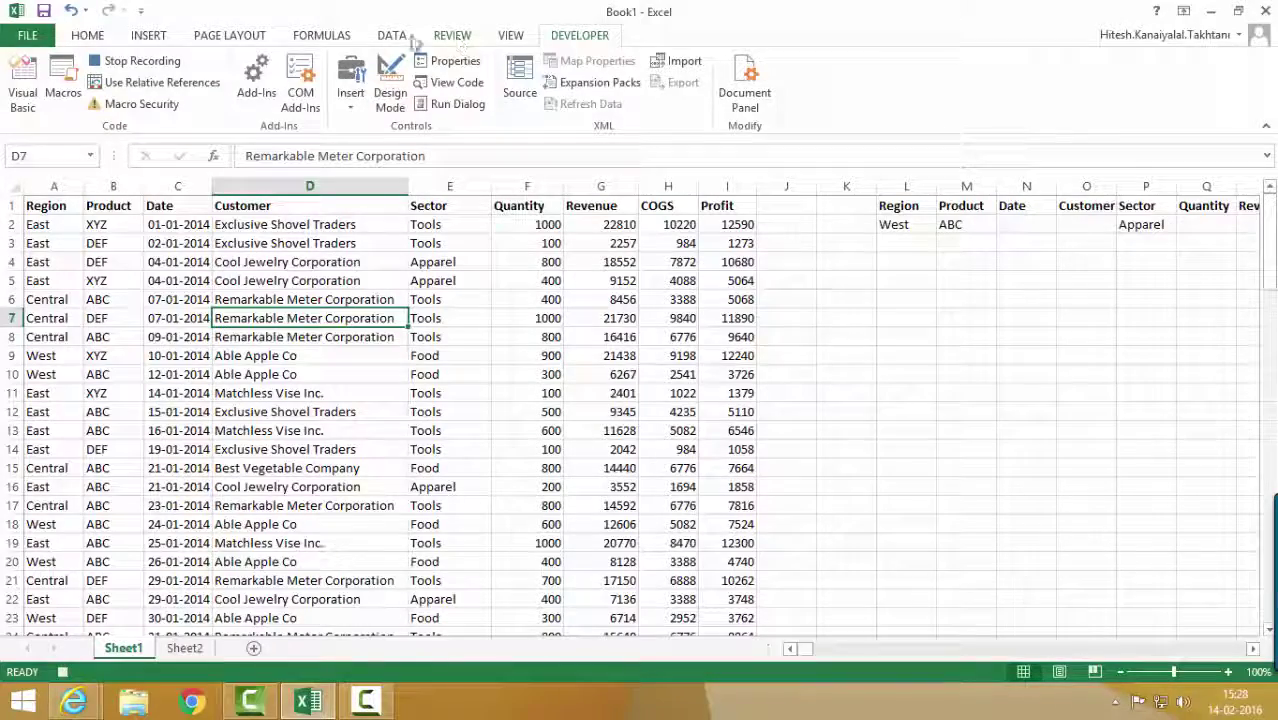
pyautogui.click(400, 38)
pyautogui.click(520, 104)
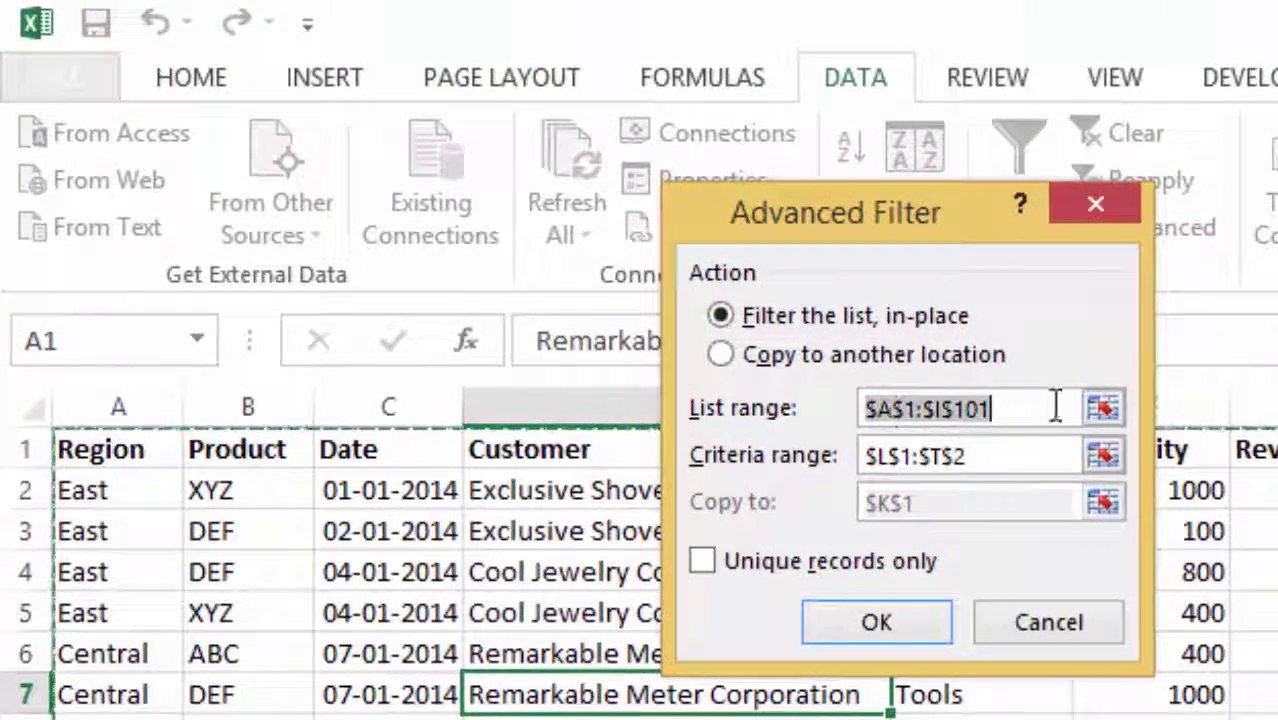
pyautogui.click(1101, 455)
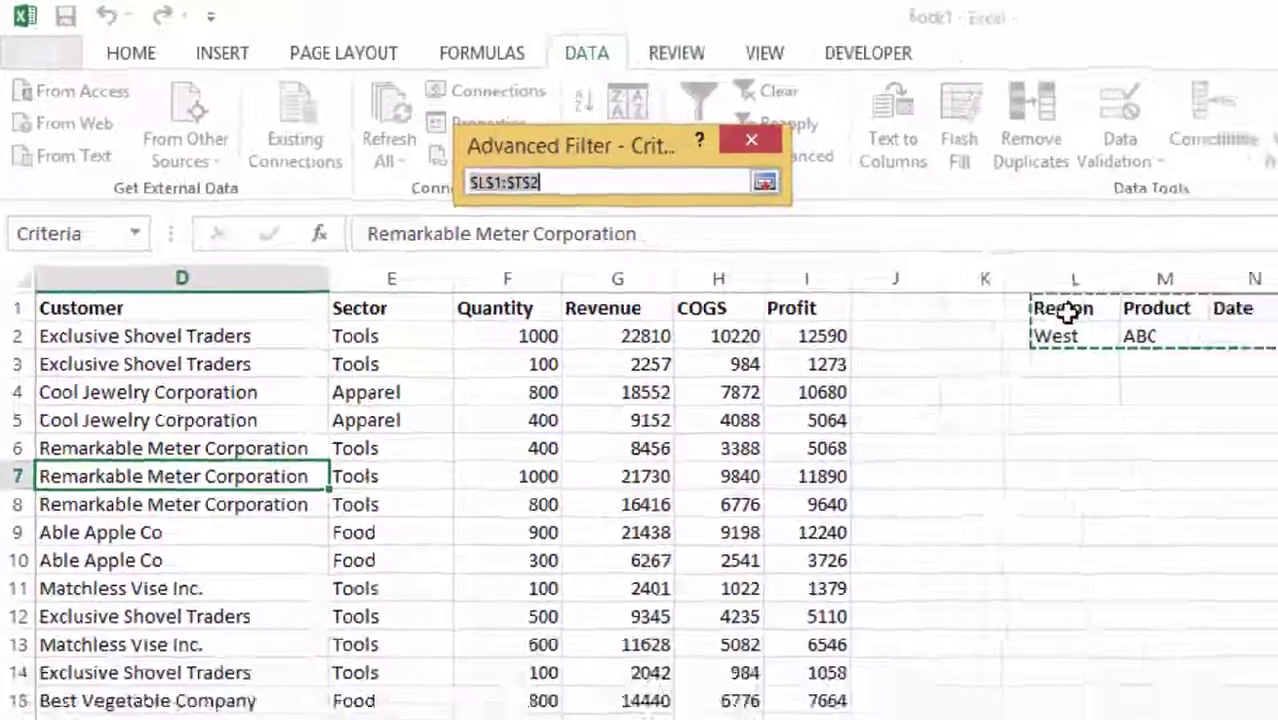
pyautogui.moveTo(1067, 312); pyautogui.dragTo(1234, 230)
pyautogui.click(529, 128)
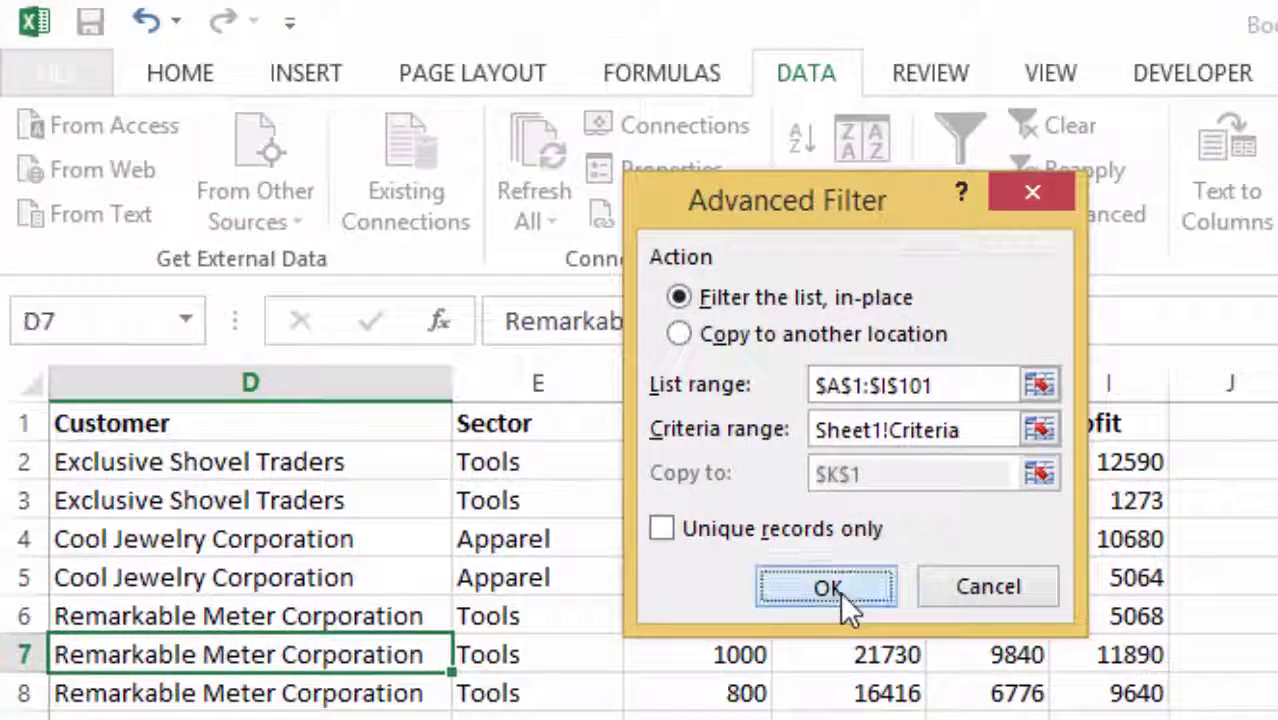
pyautogui.click(838, 590)
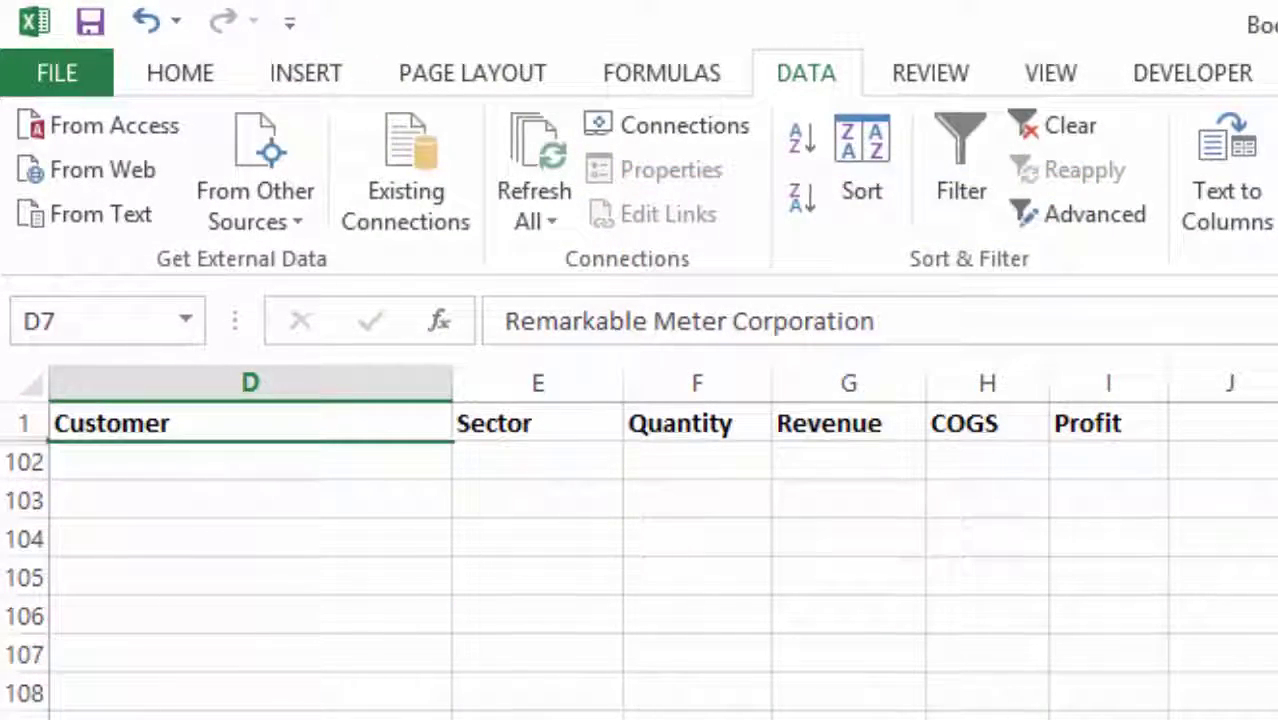
pyautogui.hscroll(-3, 663, 540)
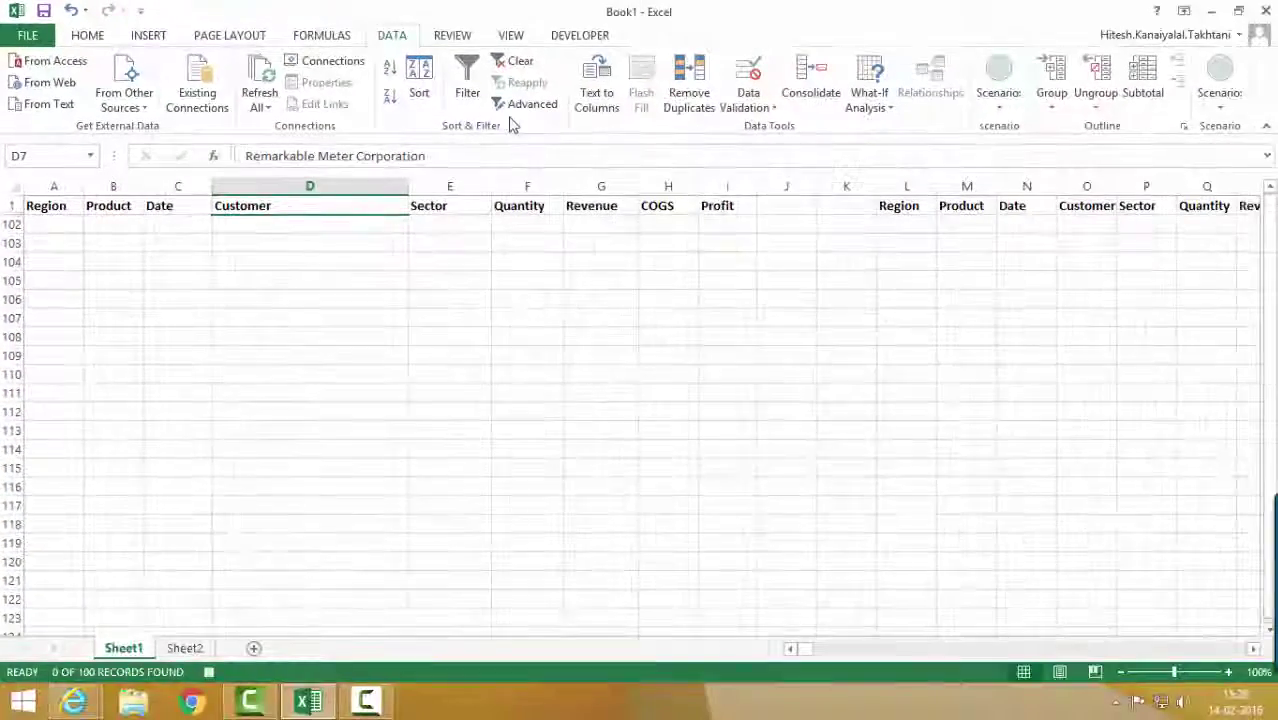
# - Clear the filter from the list and stop recording the macro
pyautogui.click(516, 64)
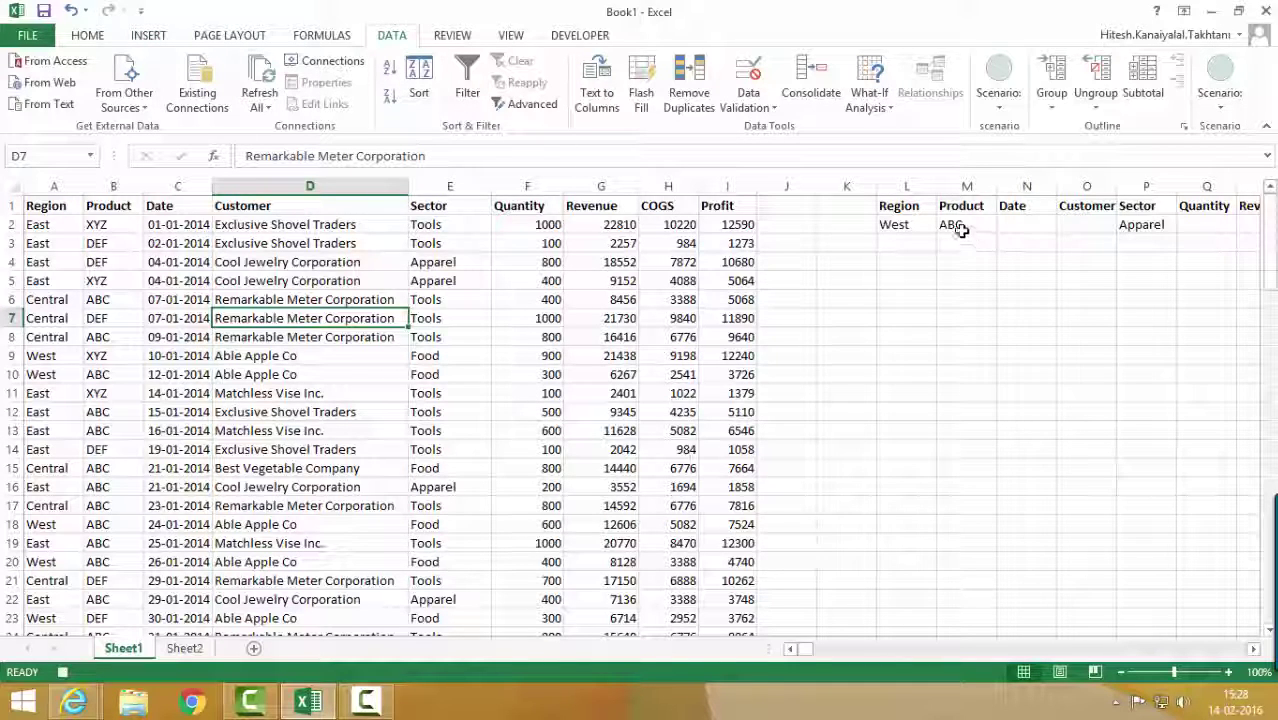
pyautogui.click(579, 35)
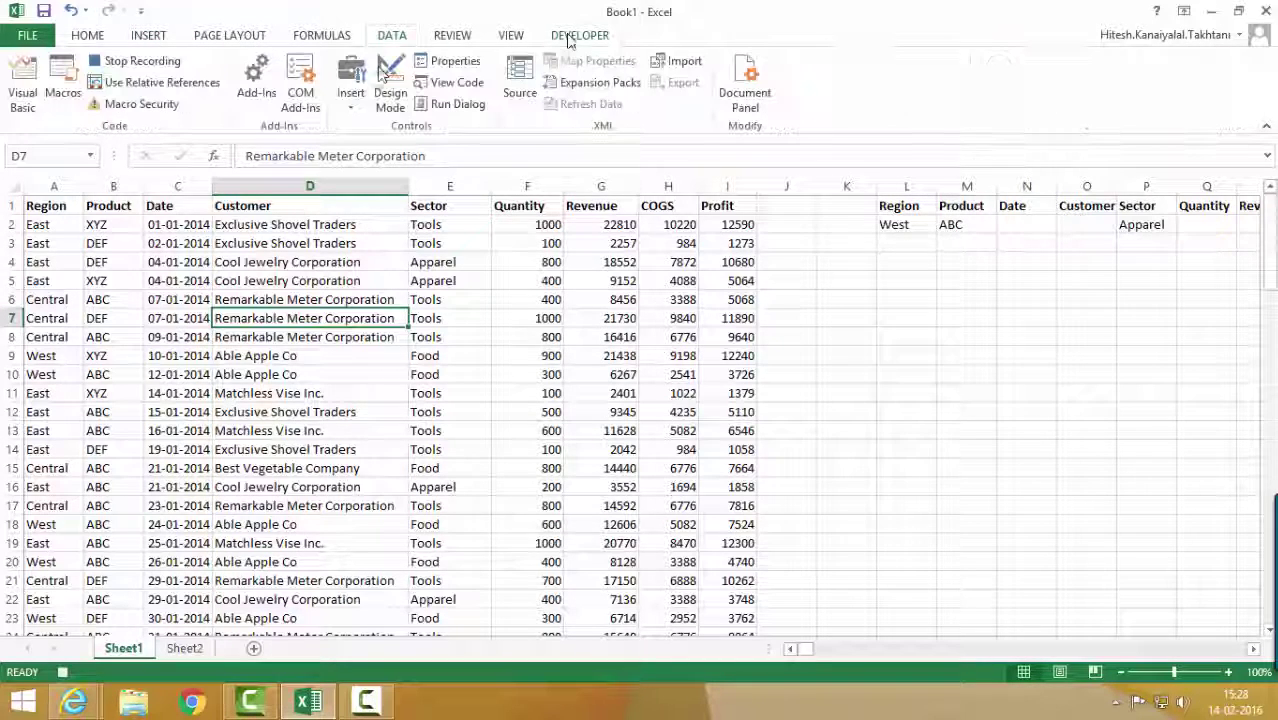
pyautogui.click(160, 68)
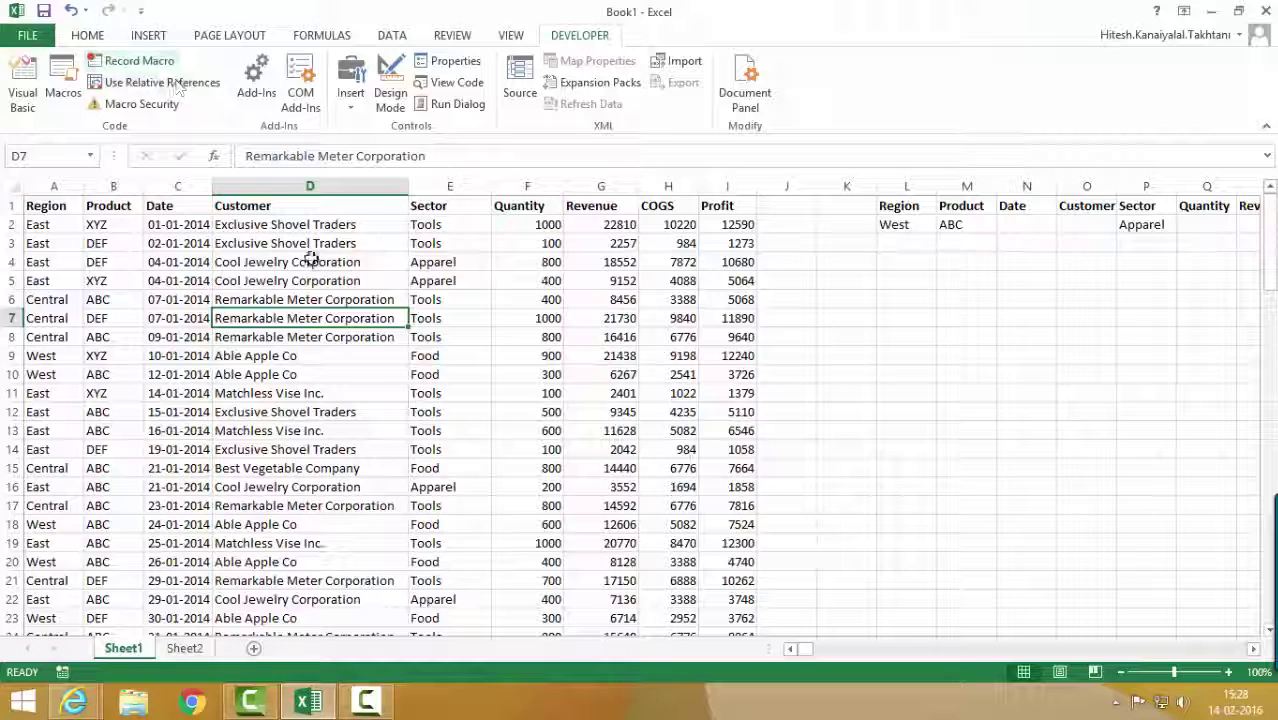
# - Change the Sector criterion in P2 to Tools
pyautogui.click(308, 260)
pyautogui.click(905, 226)
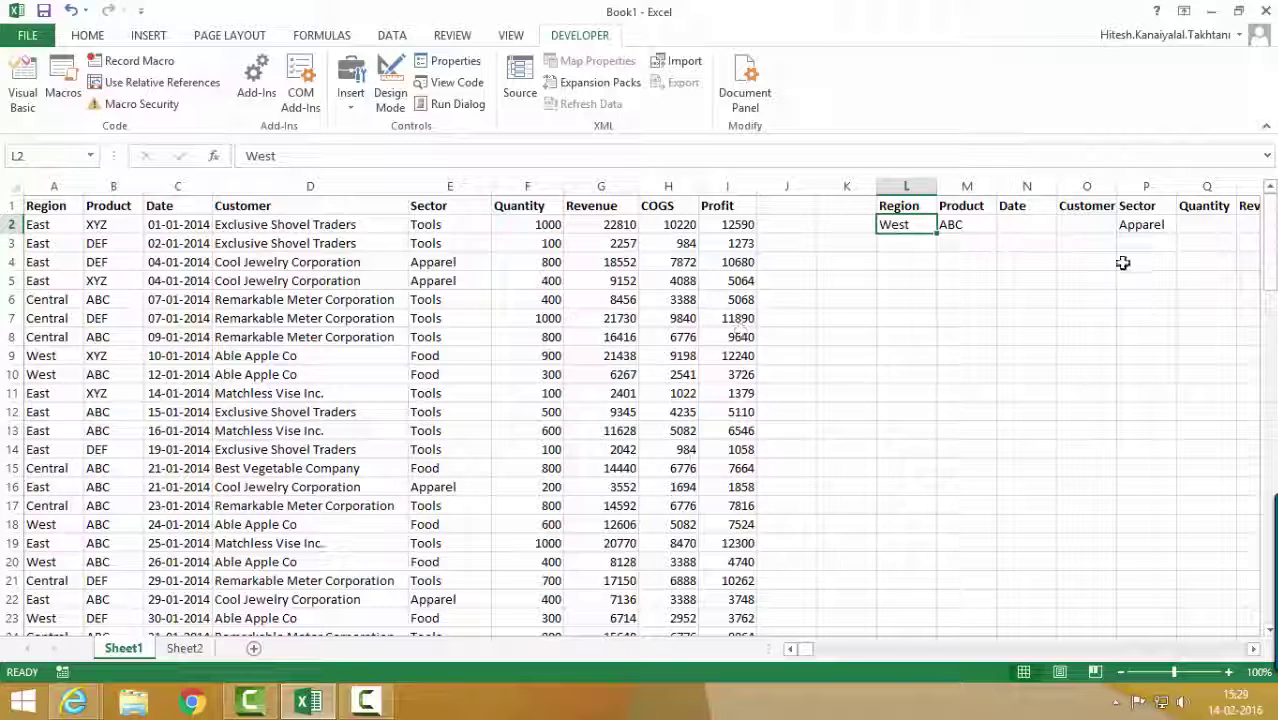
pyautogui.click(1138, 224)
pyautogui.write('To')
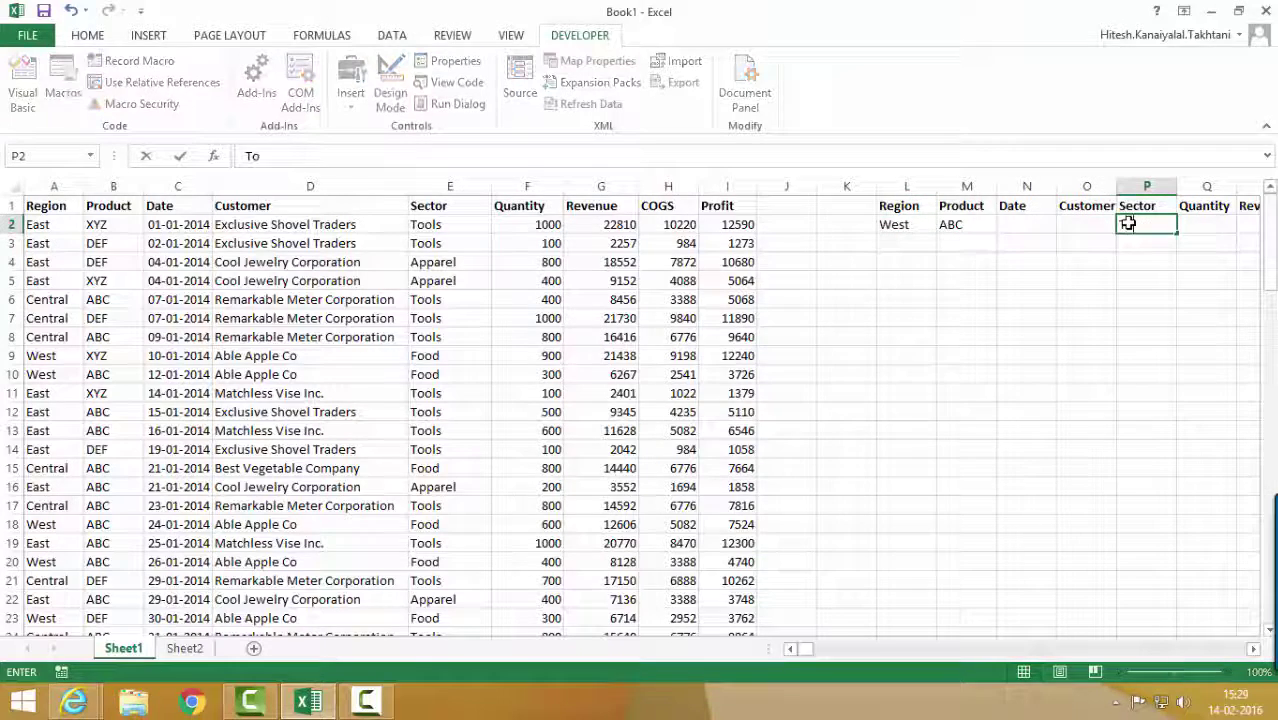
pyautogui.write('o')
pyautogui.write('l')
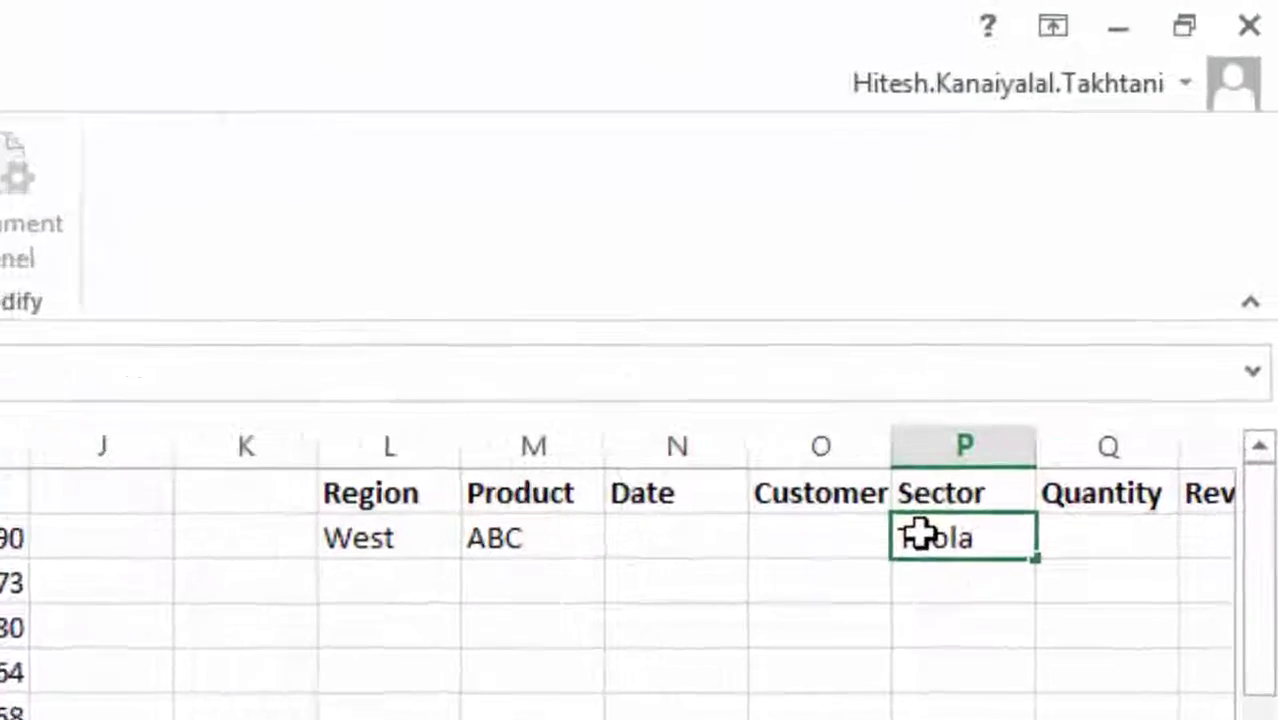
pyautogui.write('s')
pyautogui.press('Return')
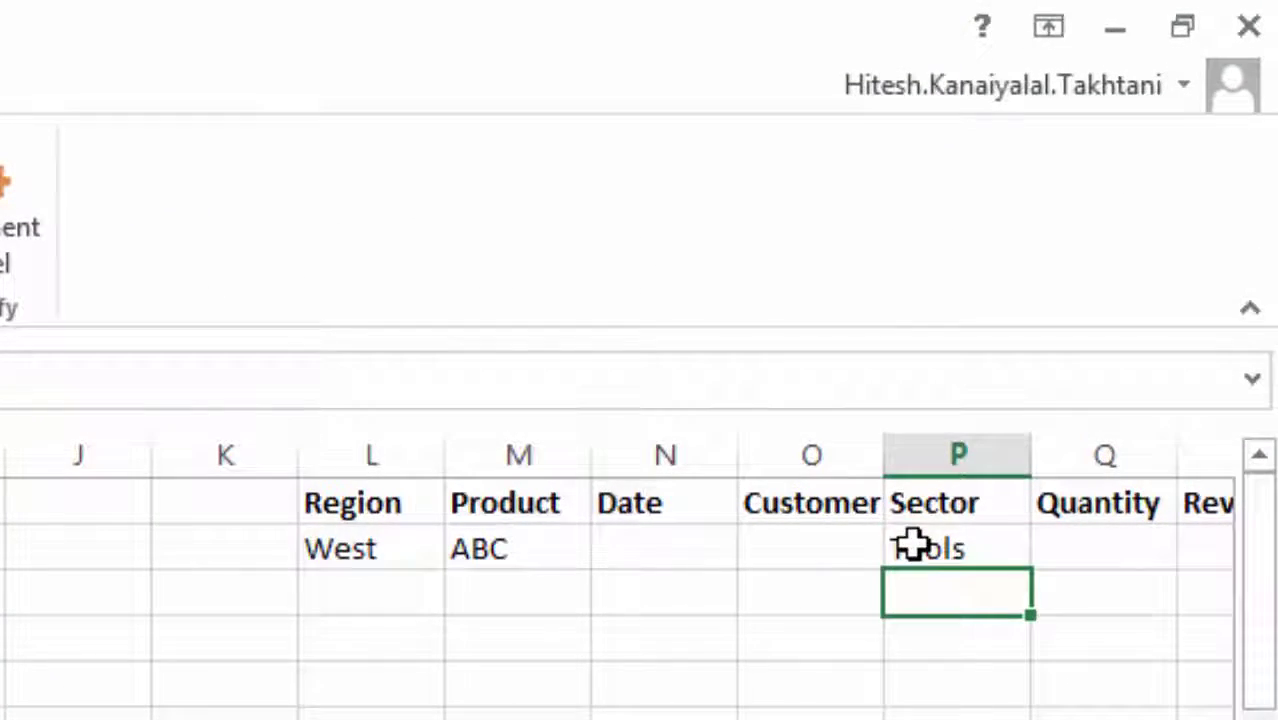
# - Check the sector of the West records with product ABC and change the Sector criterion in P2 to Food
pyautogui.click(374, 546)
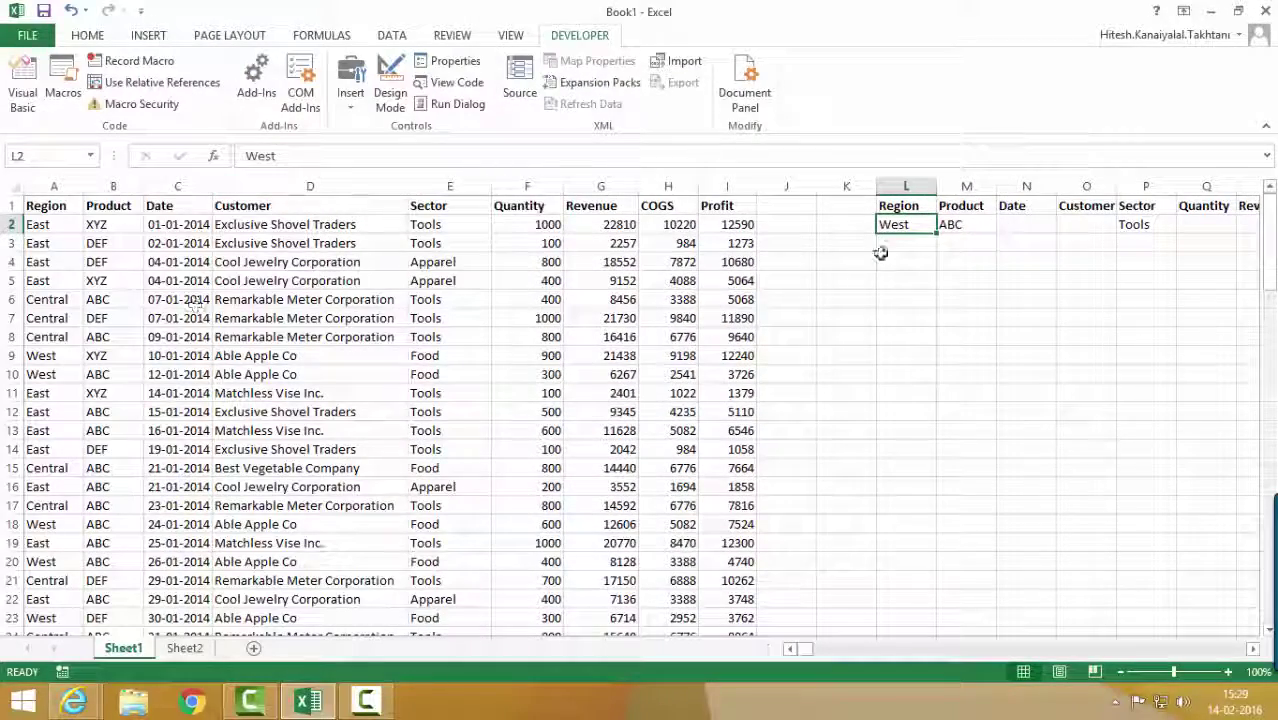
pyautogui.click(50, 376)
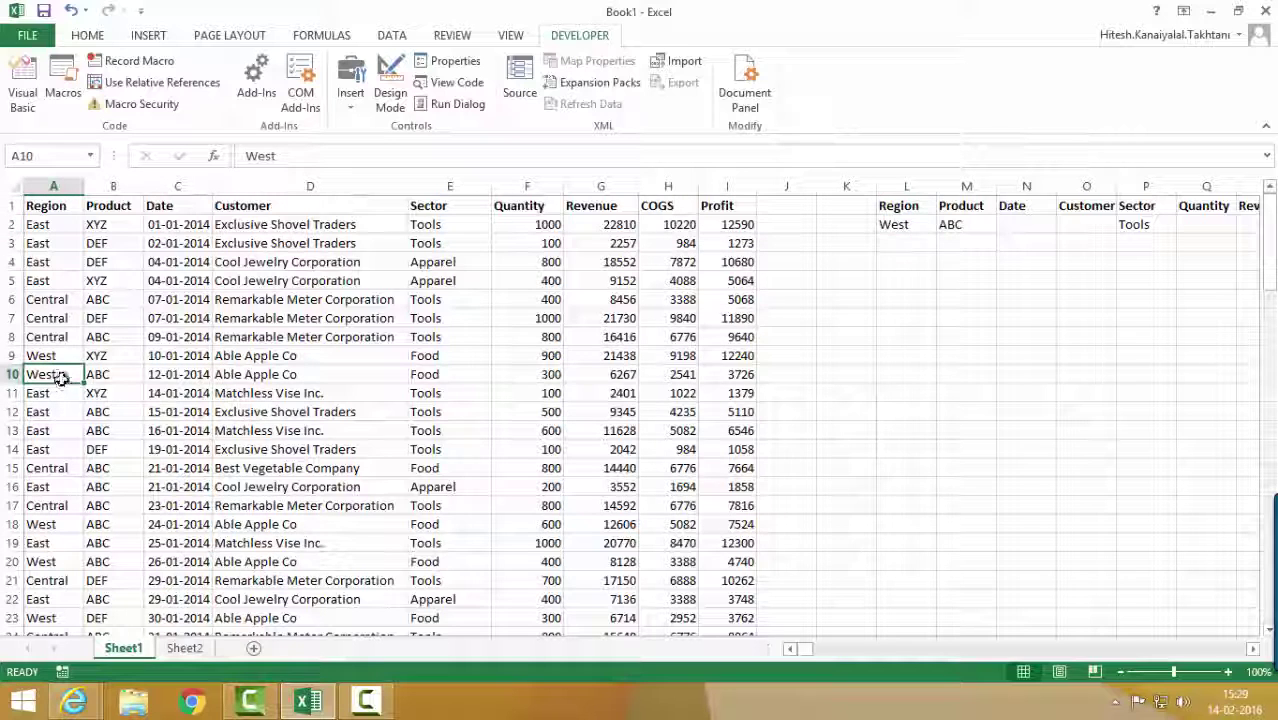
pyautogui.click(113, 378)
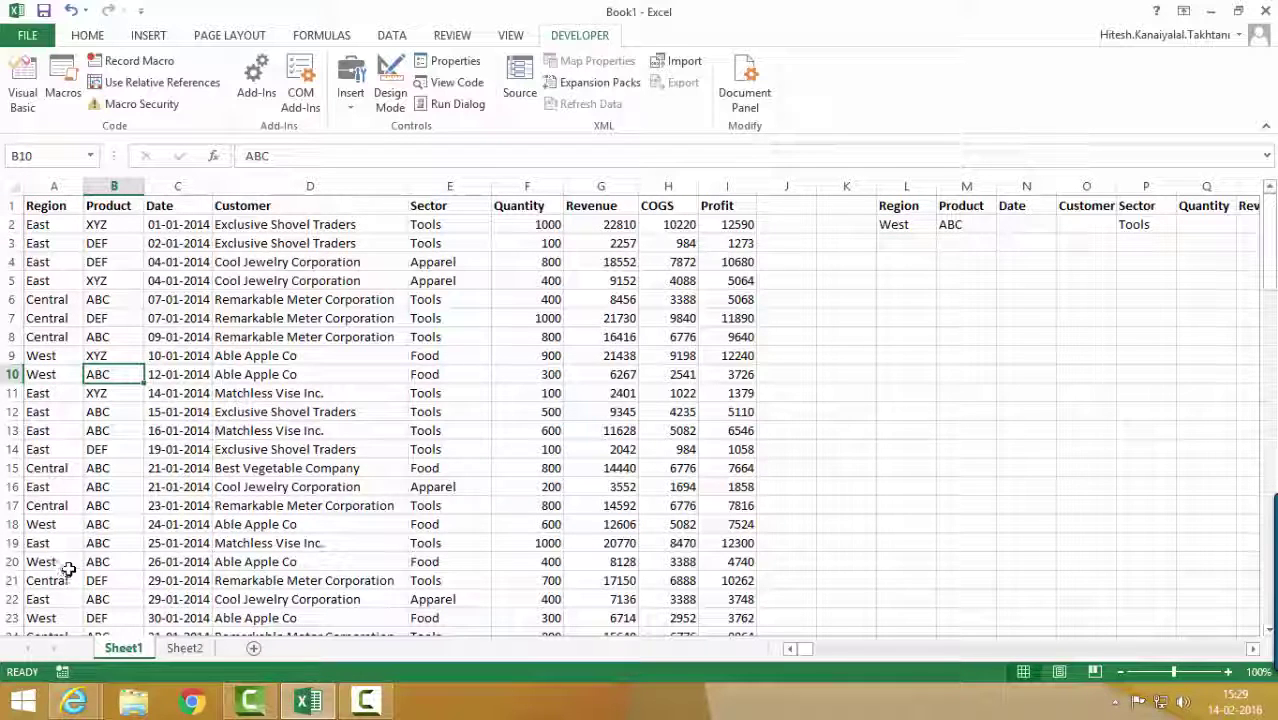
pyautogui.click(97, 543)
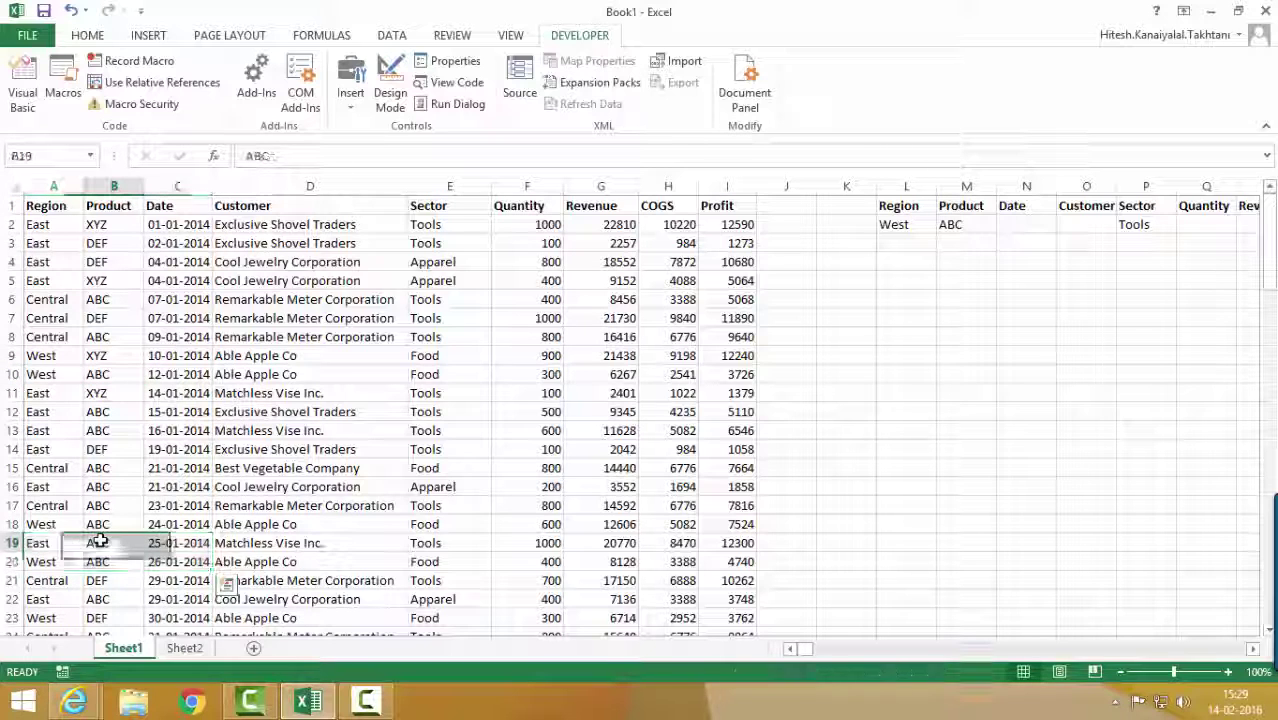
pyautogui.click(428, 561)
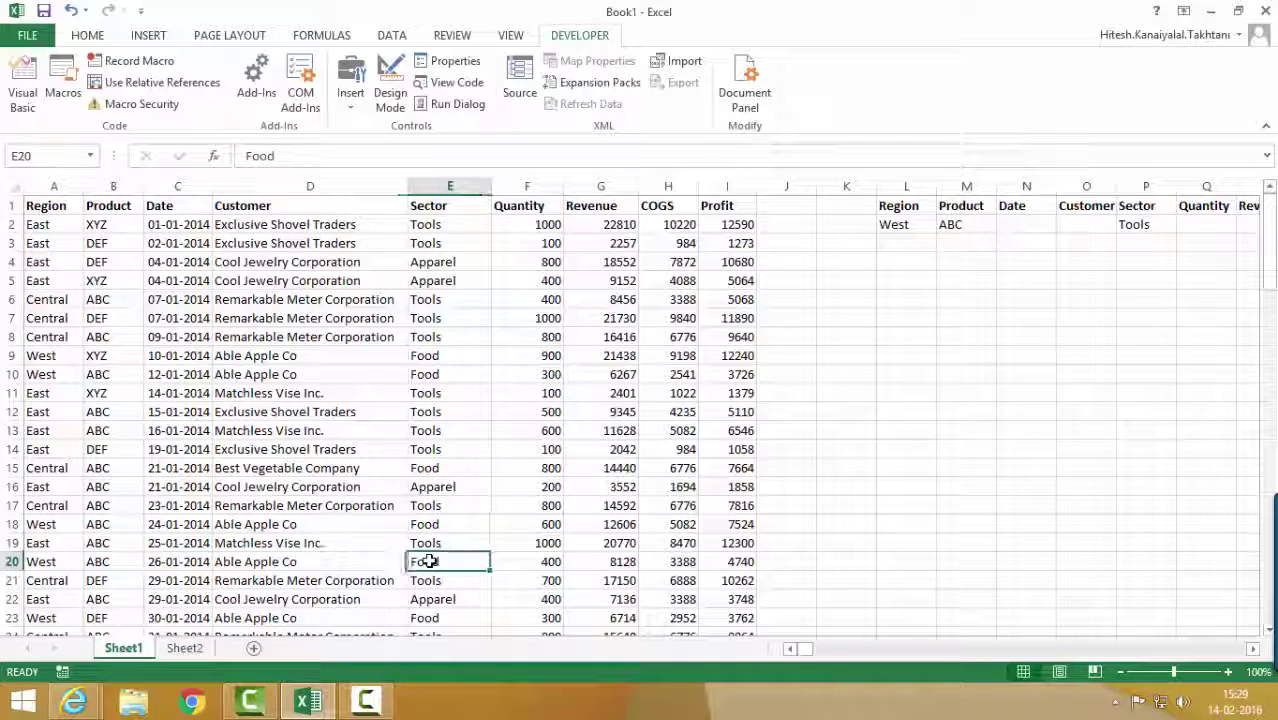
pyautogui.click(1143, 224)
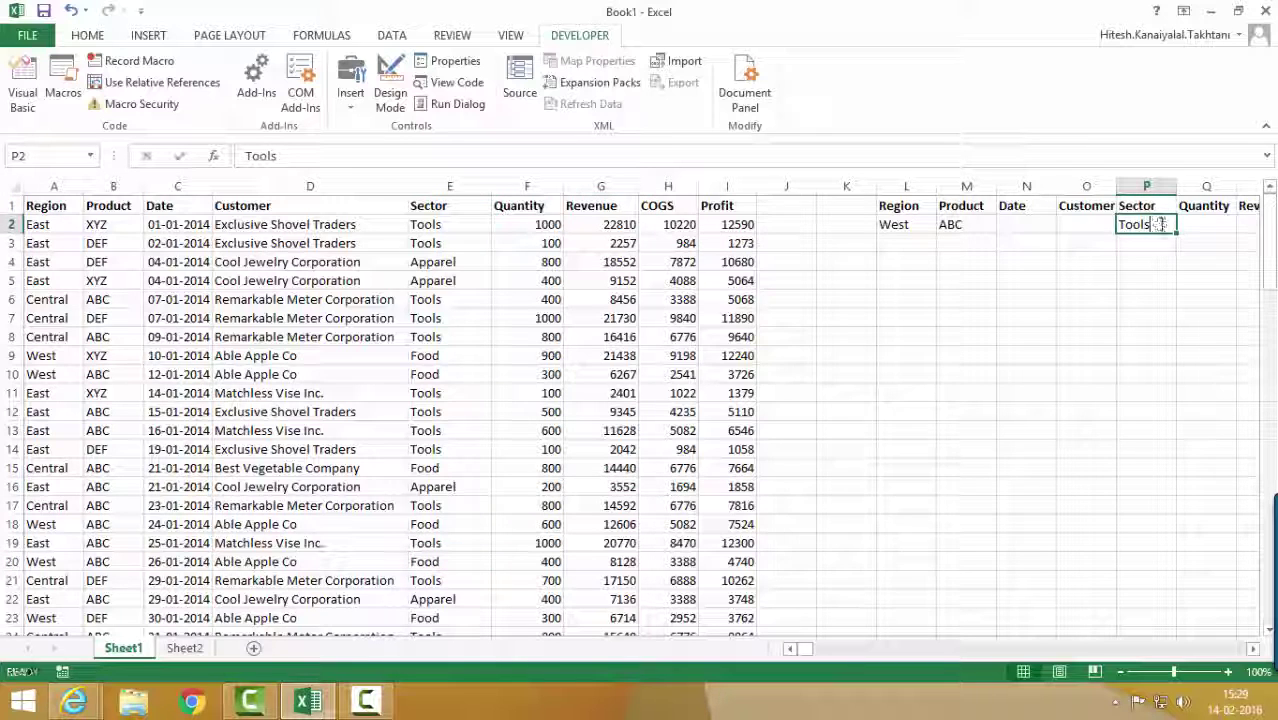
pyautogui.doubleClick(1160, 223)
pyautogui.write('Food')
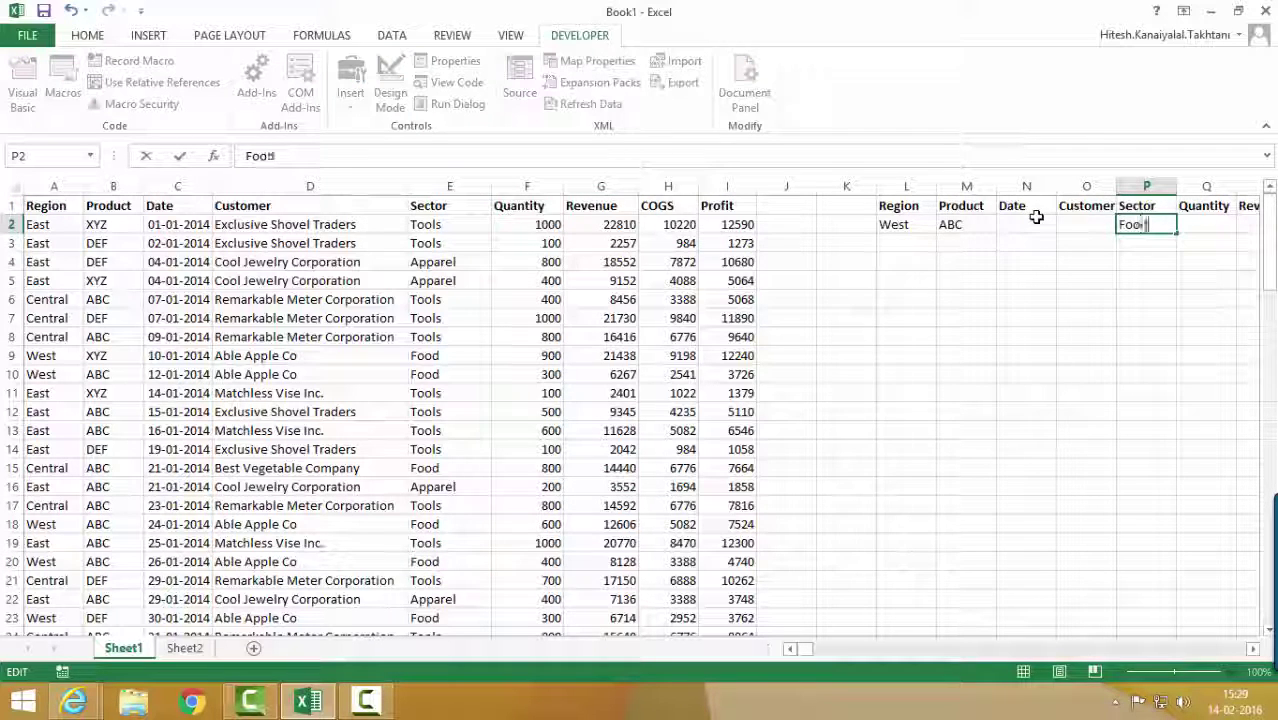
pyautogui.press('Return')
pyautogui.press('Up')
pyautogui.press('Left')
pyautogui.press('Left')
pyautogui.press('Left')
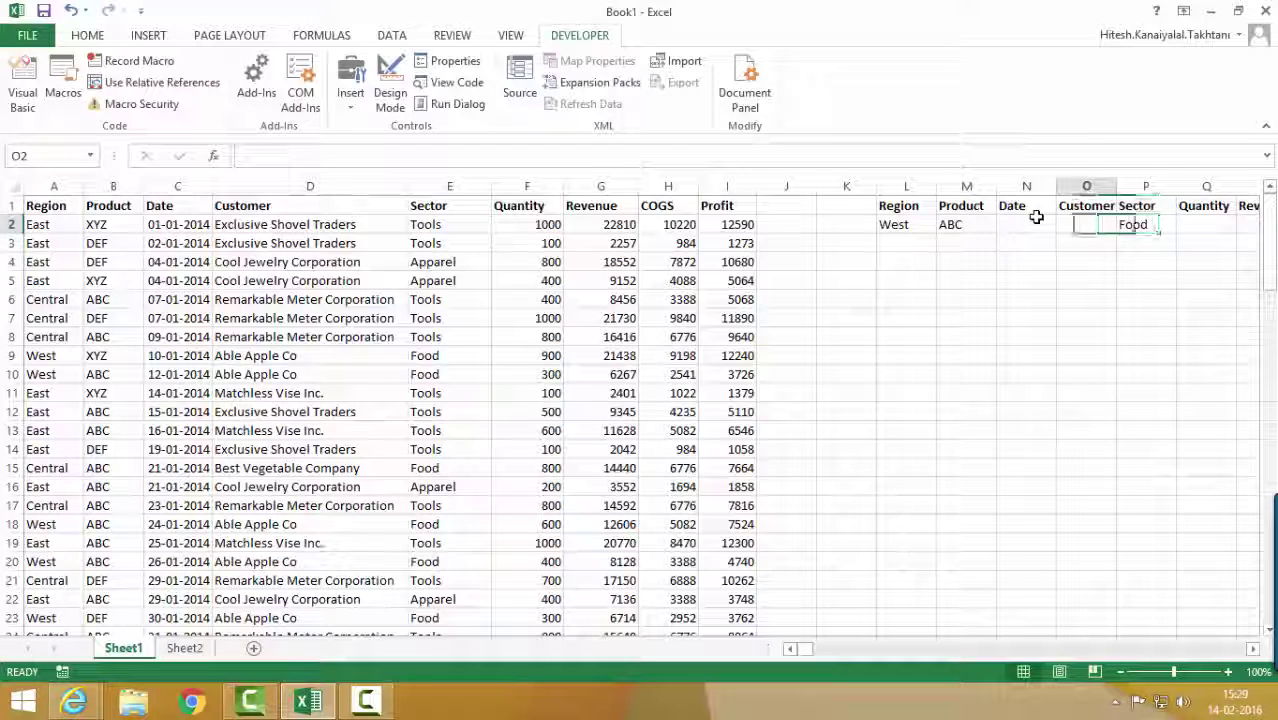
# - Start recording a new macro named Food, stored in This Workbook
pyautogui.click(273, 413)
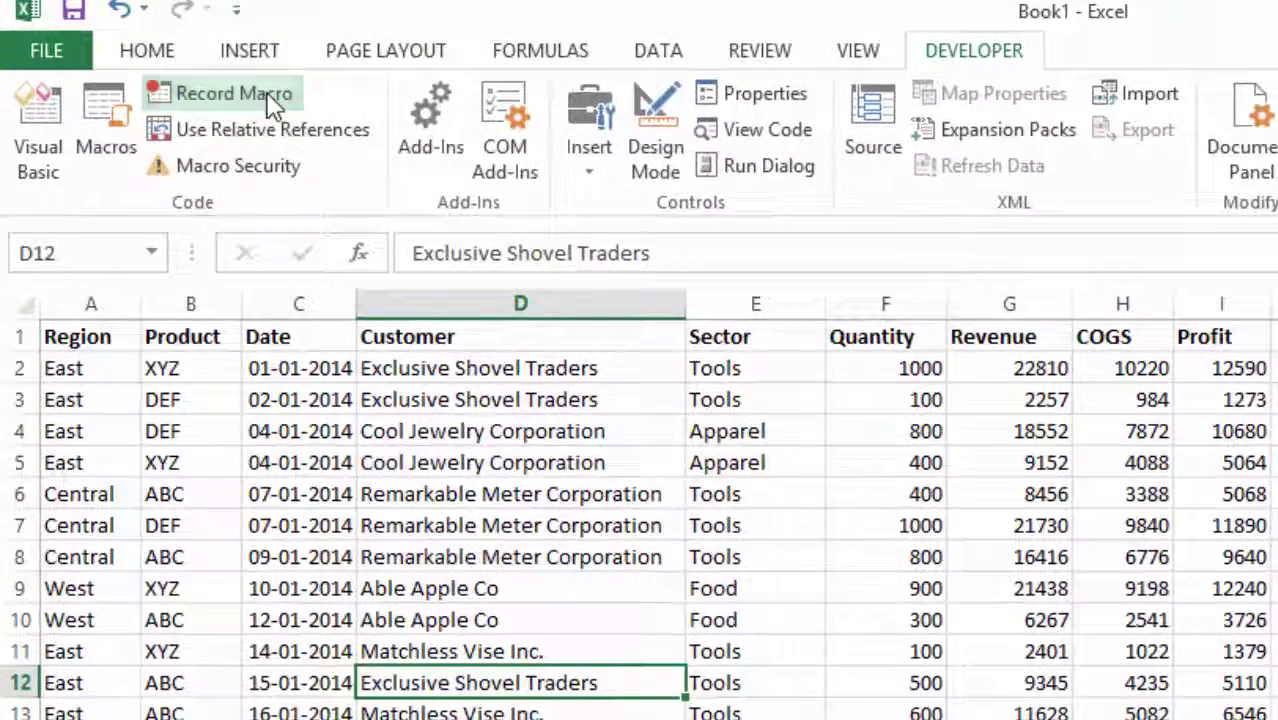
pyautogui.click(275, 105)
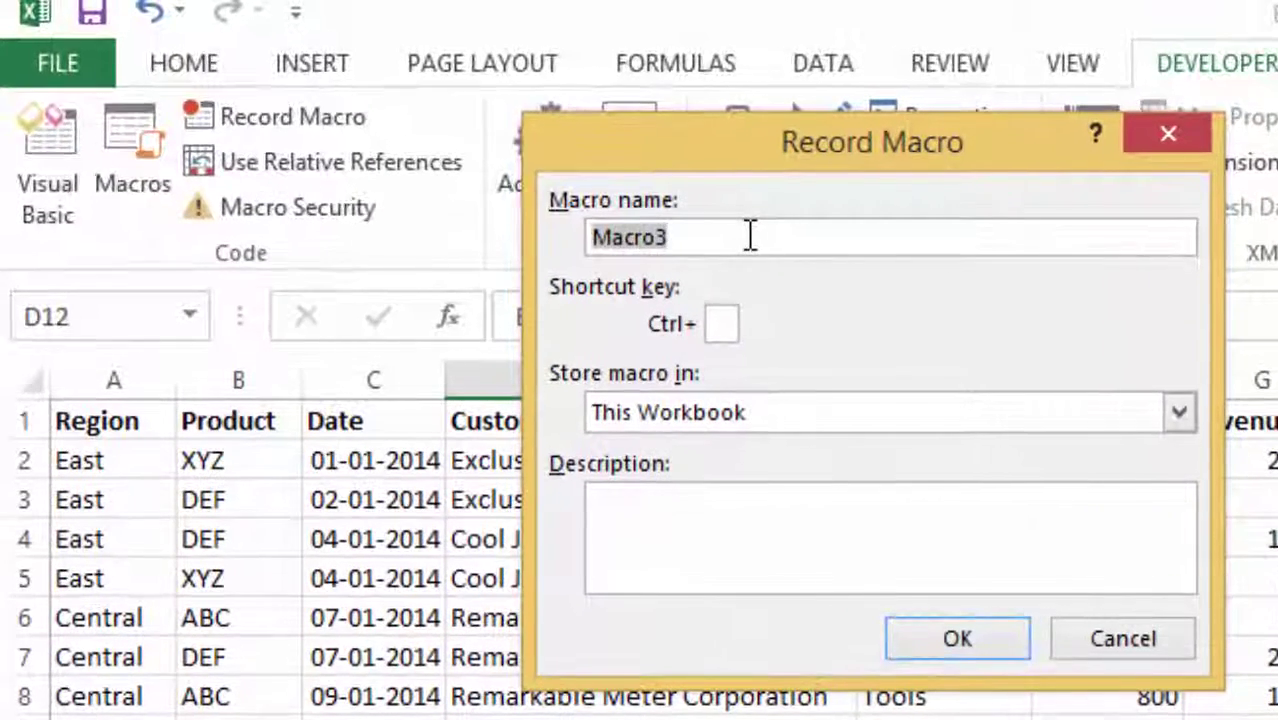
pyautogui.write('Food')
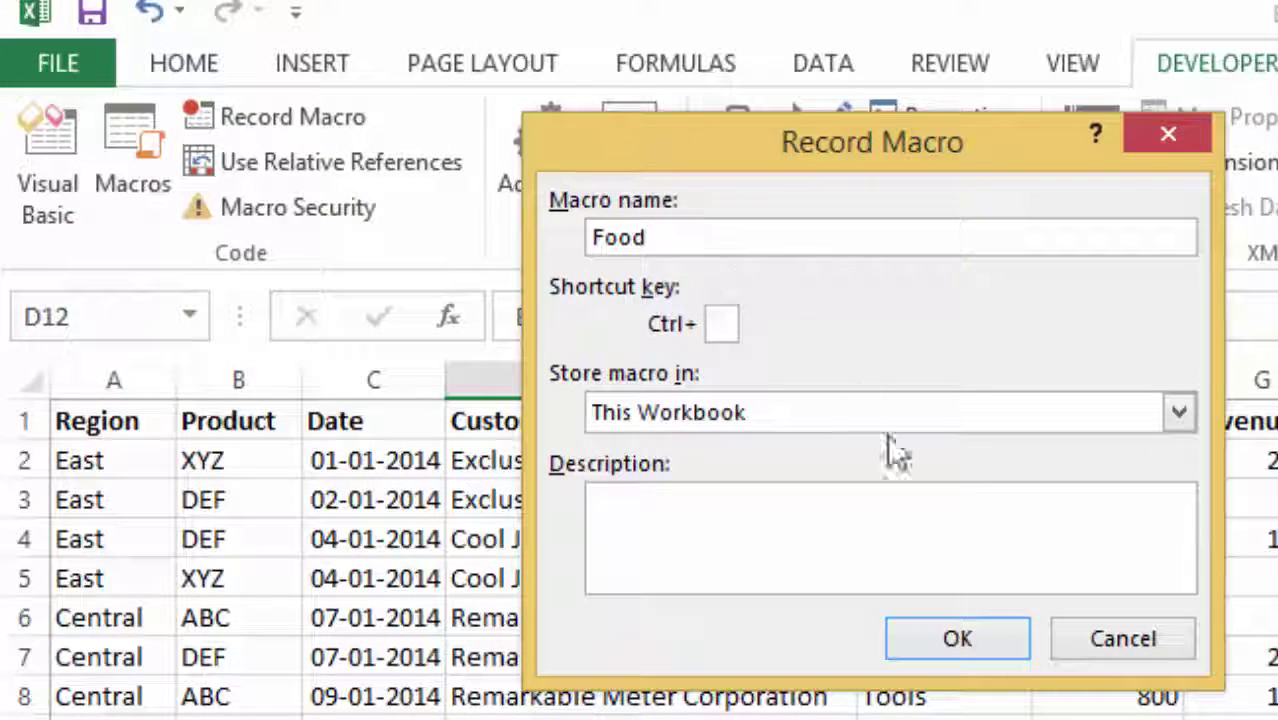
pyautogui.click(959, 640)
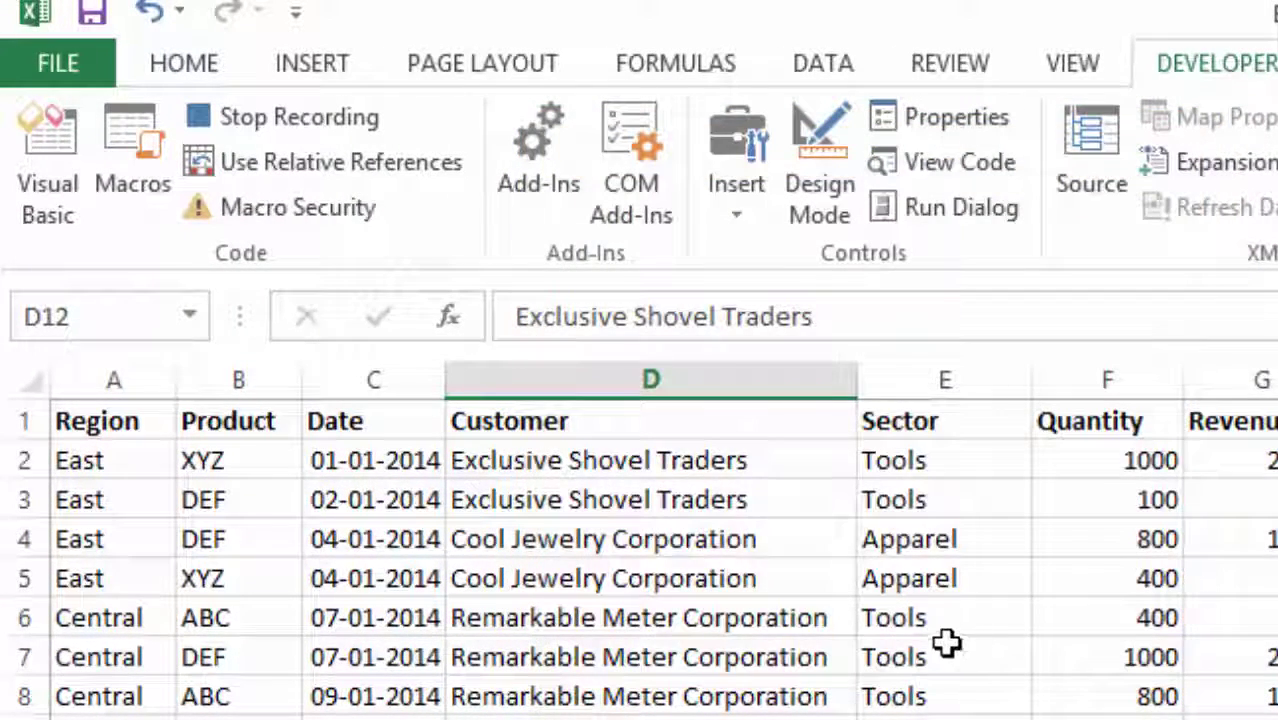
# - Filter the list $A$1:$I$101 in place with Advanced Filter, using the criteria range L1:T2
pyautogui.click(823, 63)
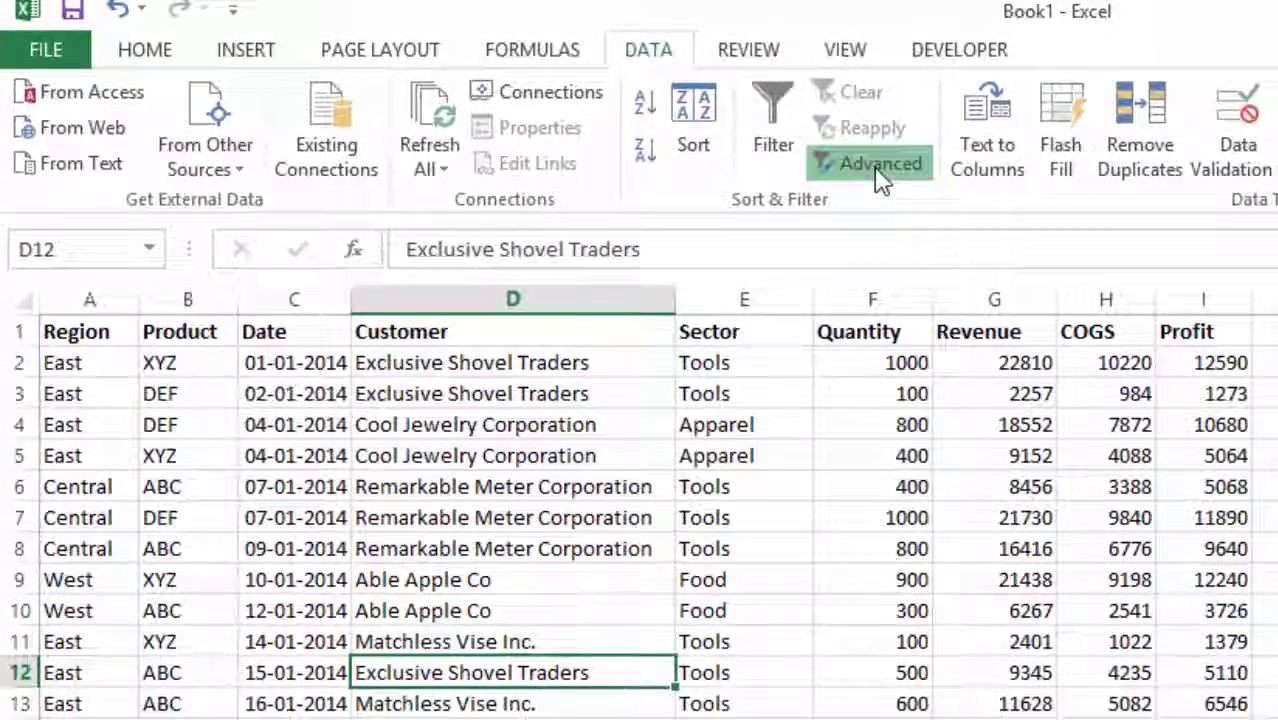
pyautogui.click(1003, 189)
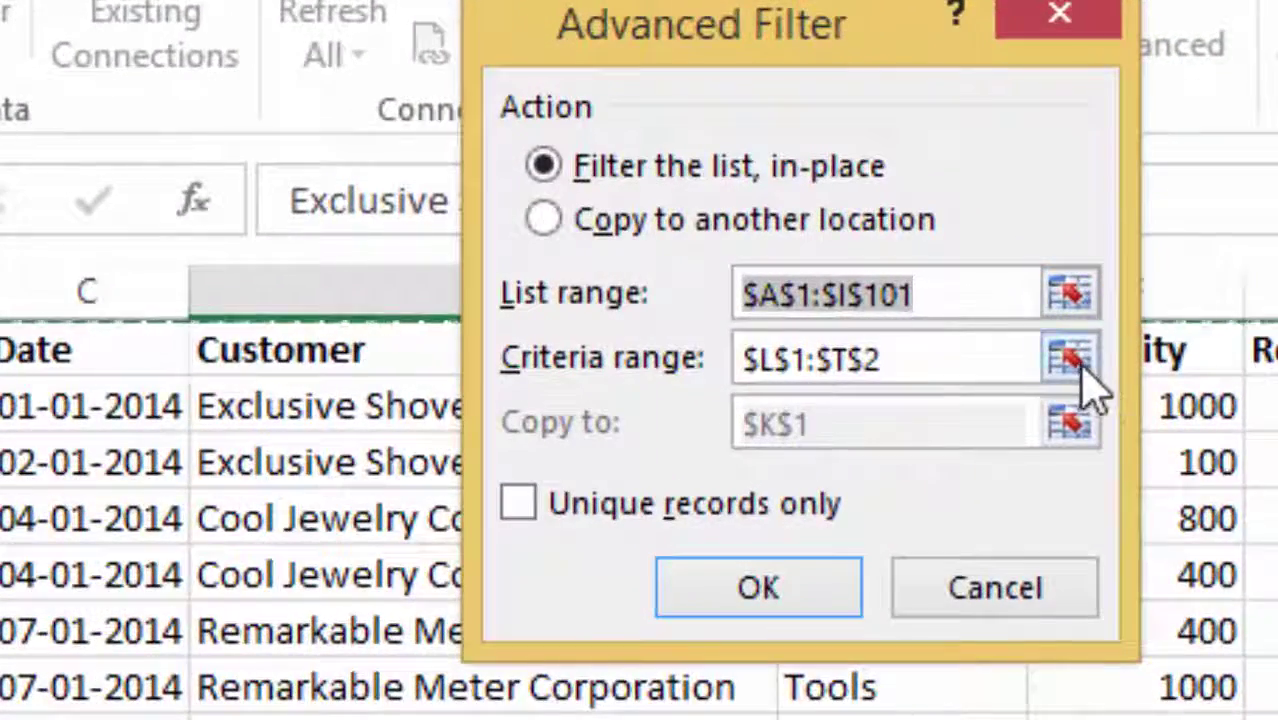
pyautogui.click(1070, 358)
pyautogui.moveTo(1084, 337); pyautogui.dragTo(1117, 358)
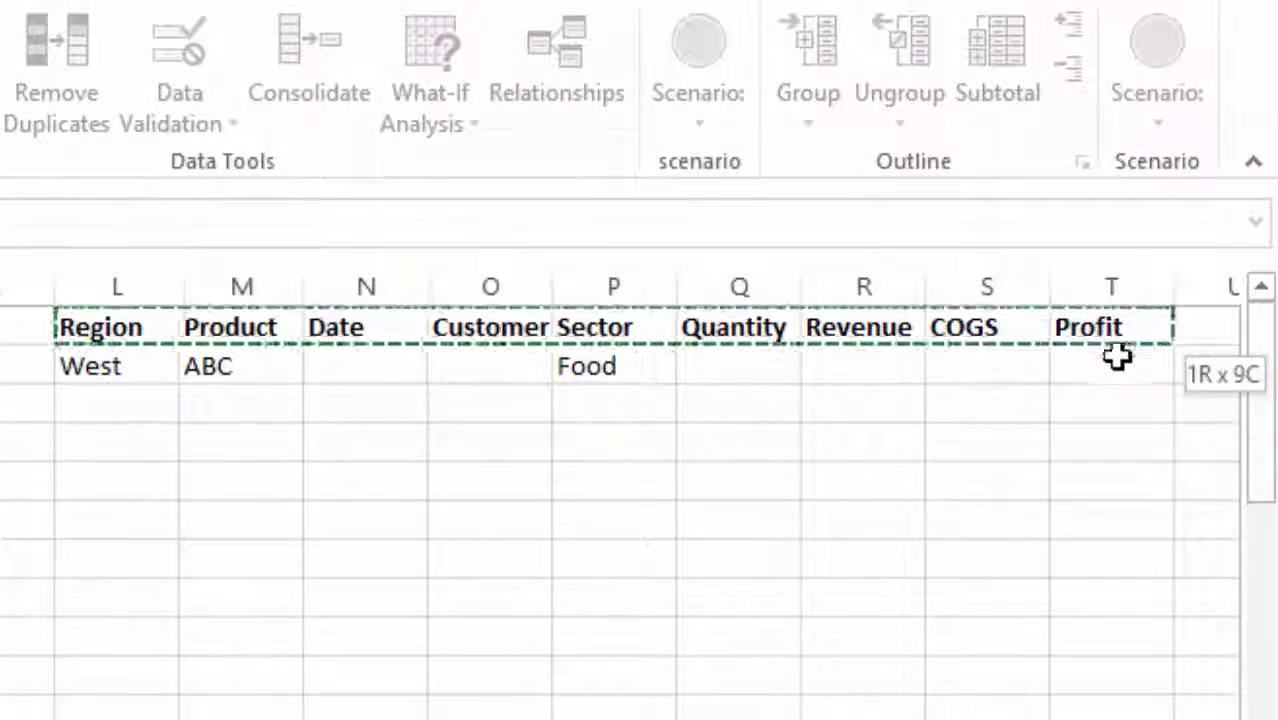
pyautogui.click(551, 148)
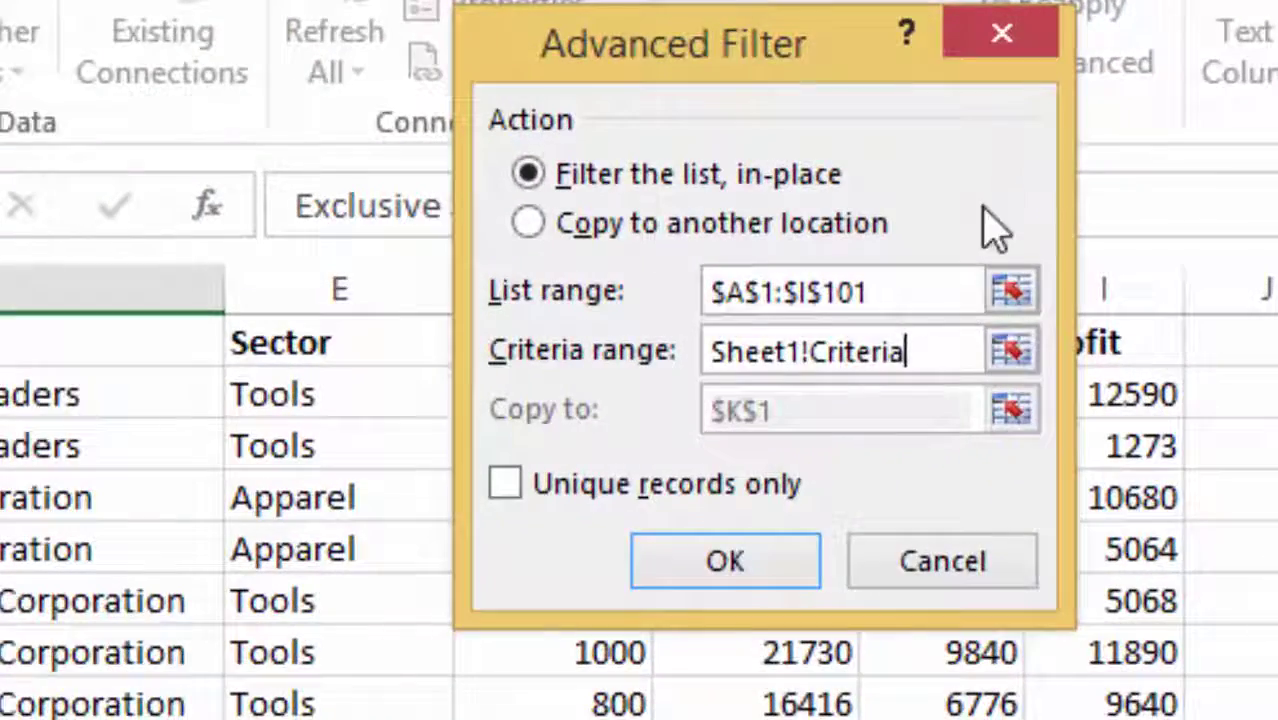
pyautogui.click(745, 565)
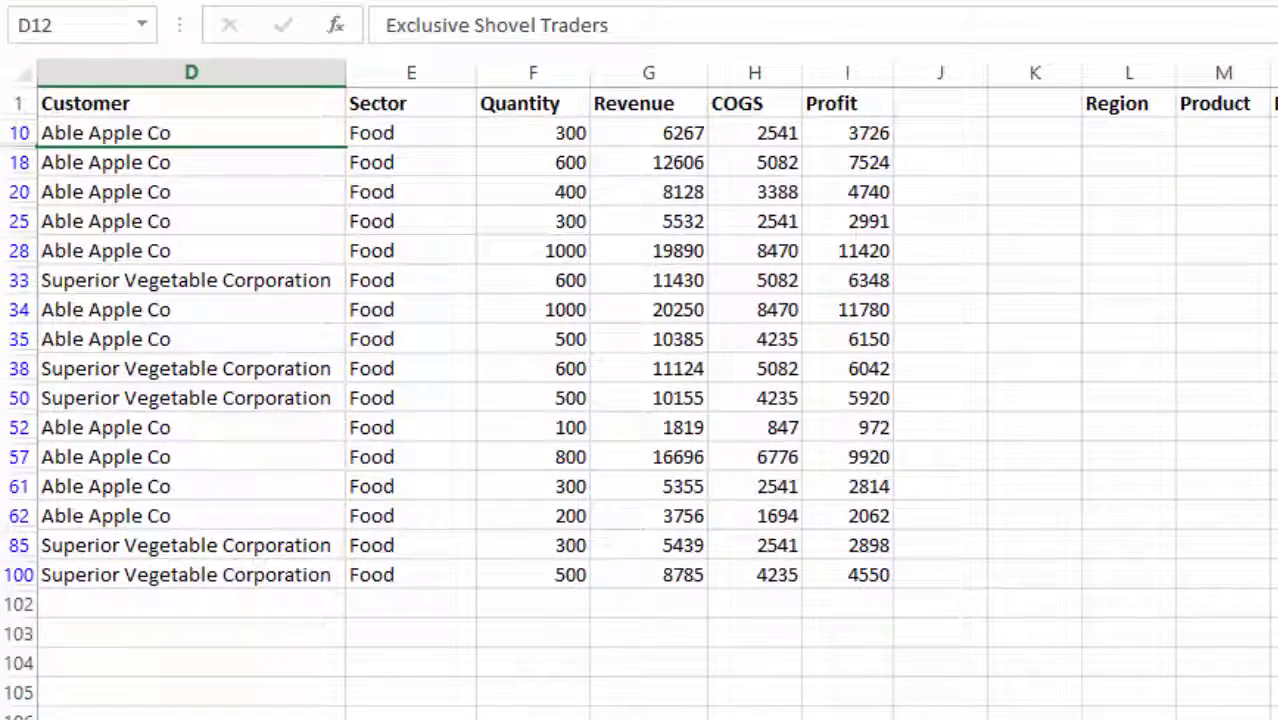
# - Stop recording the Food macro and clear the filter from the list
pyautogui.hscroll(-3, 658, 400)
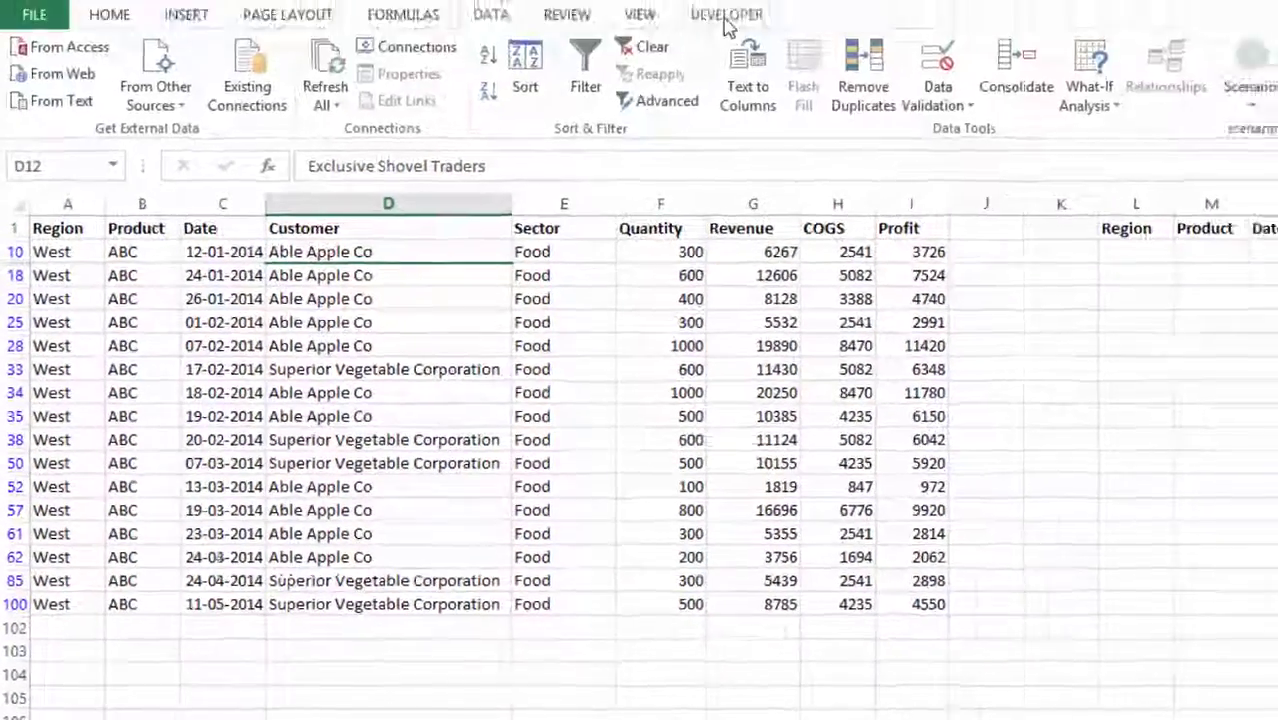
pyautogui.click(728, 16)
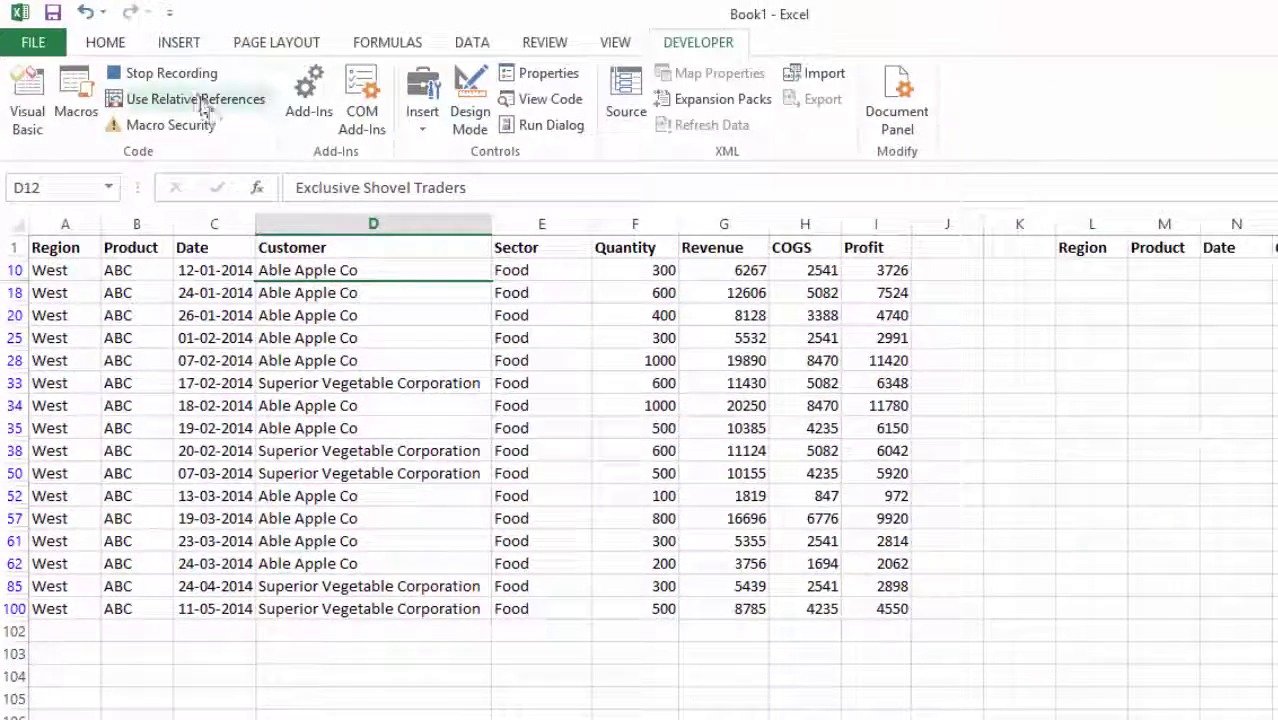
pyautogui.click(188, 80)
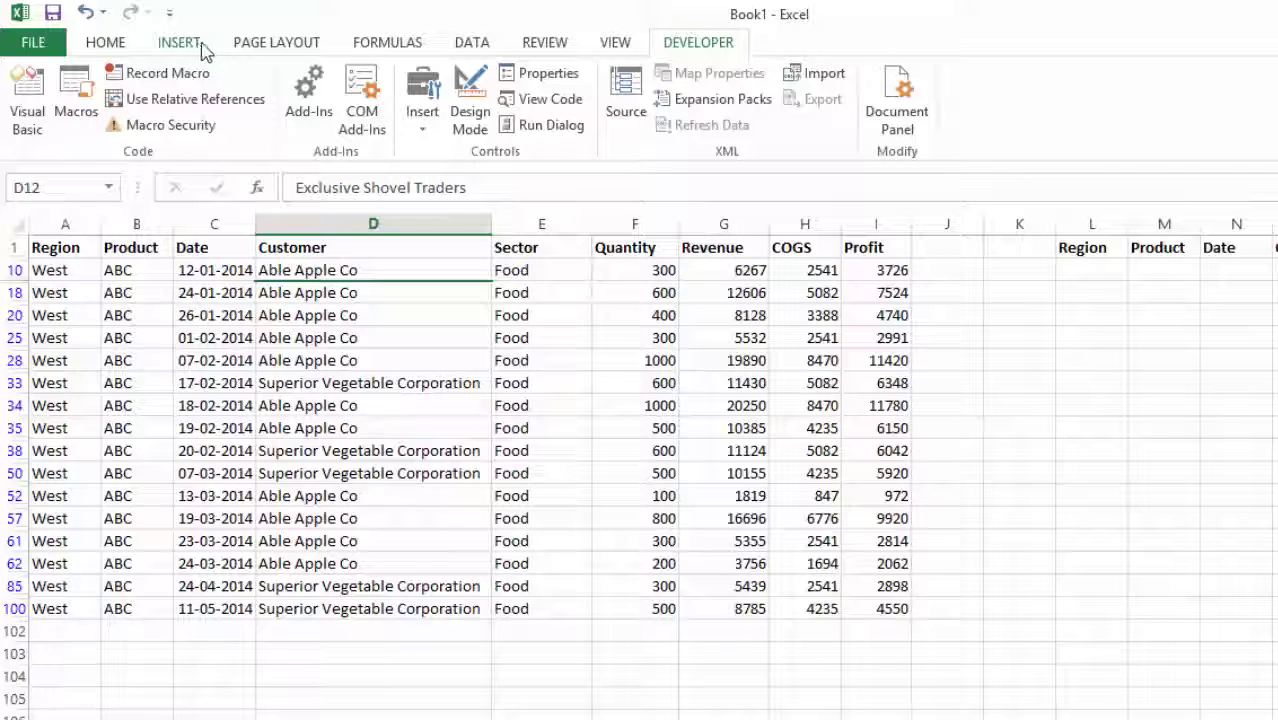
pyautogui.click(478, 46)
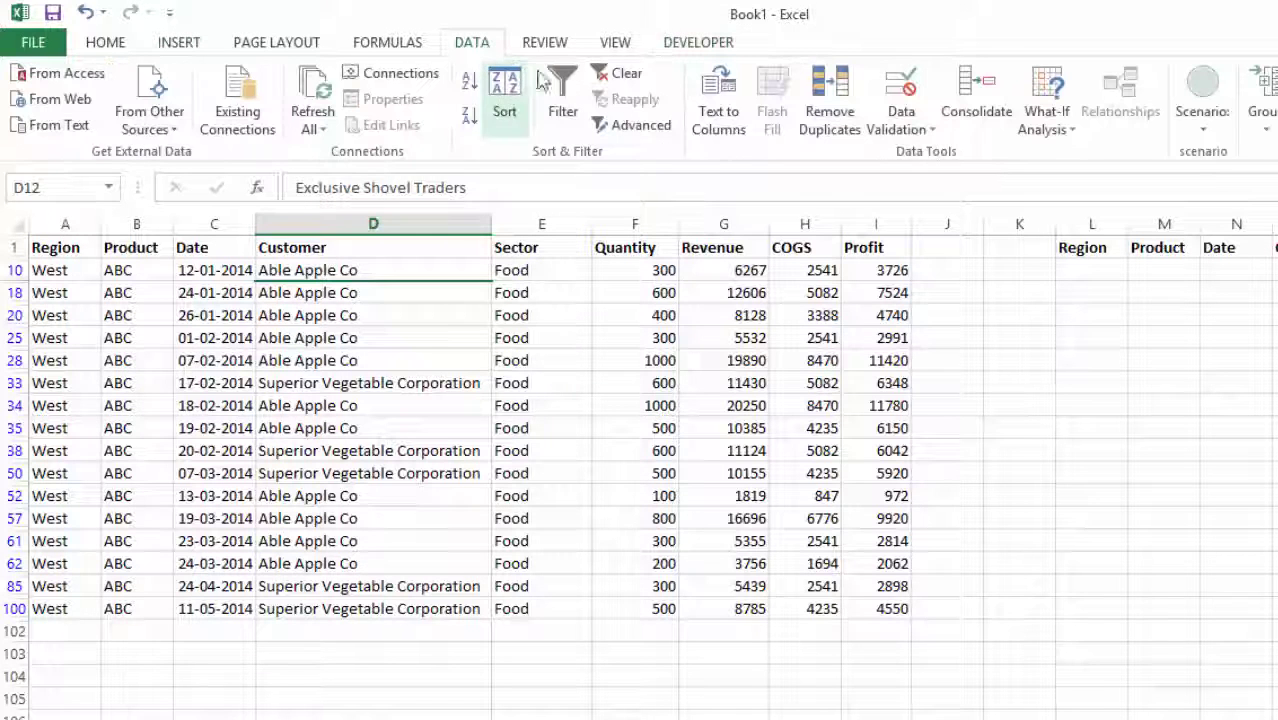
pyautogui.click(620, 75)
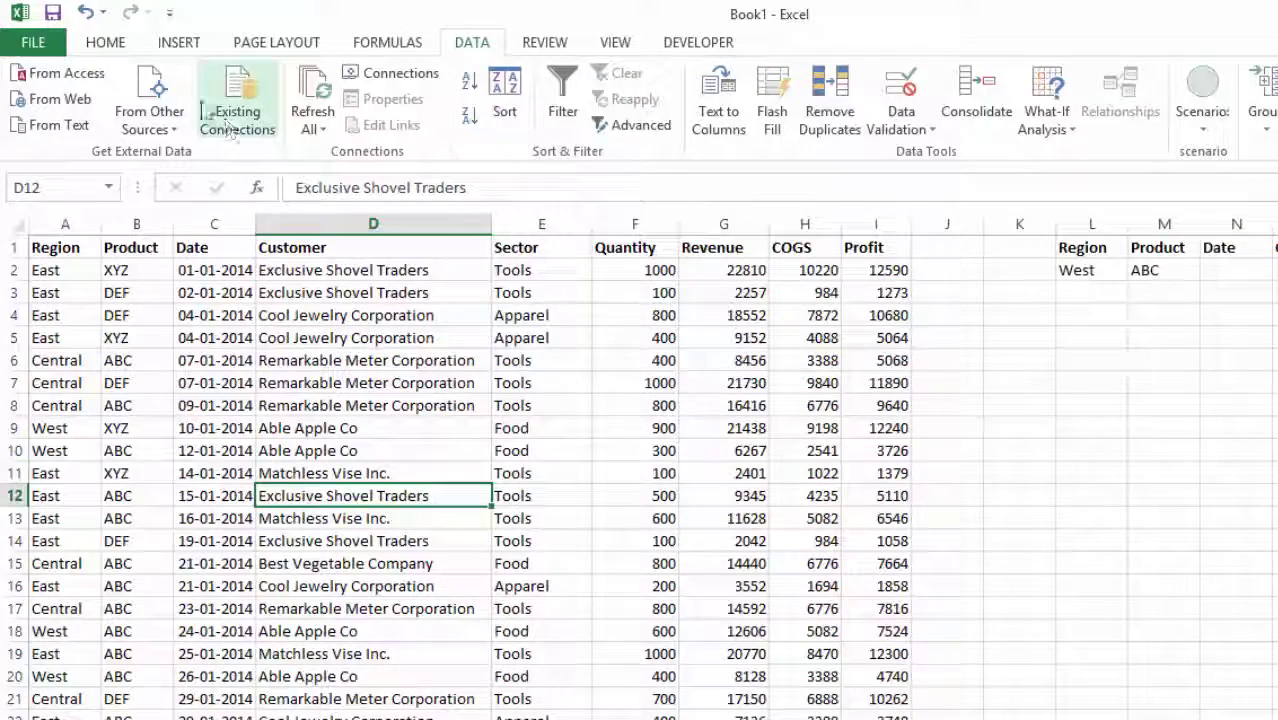
# - Draw a rectangle about 2.9 cm wide and 1.1 cm high below the Region and Product criteria and label it Food
pyautogui.click(193, 50)
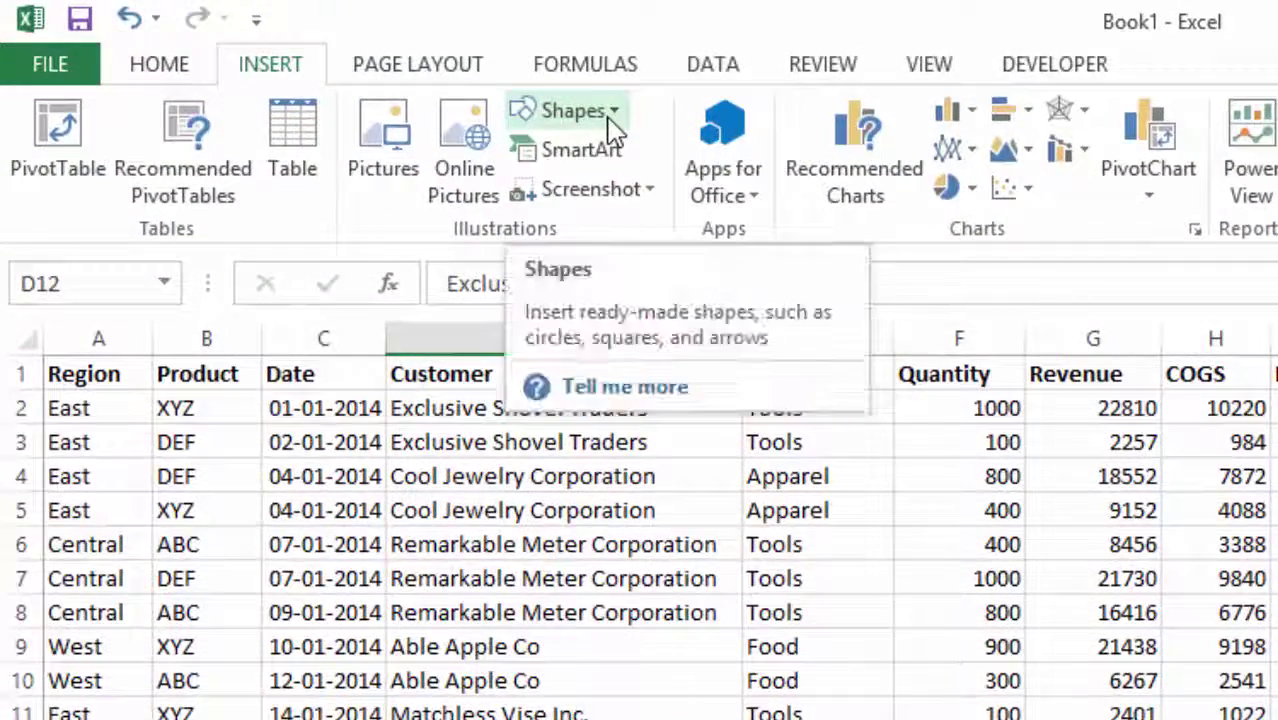
pyautogui.click(612, 120)
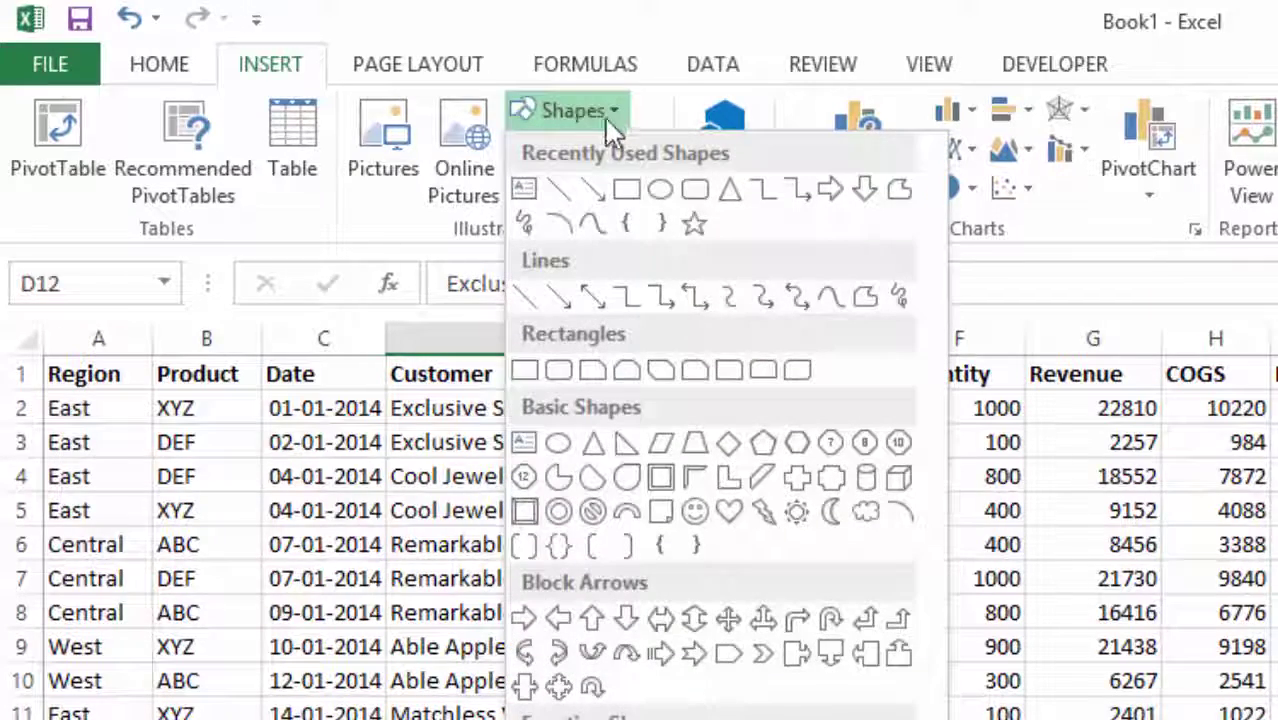
pyautogui.click(637, 194)
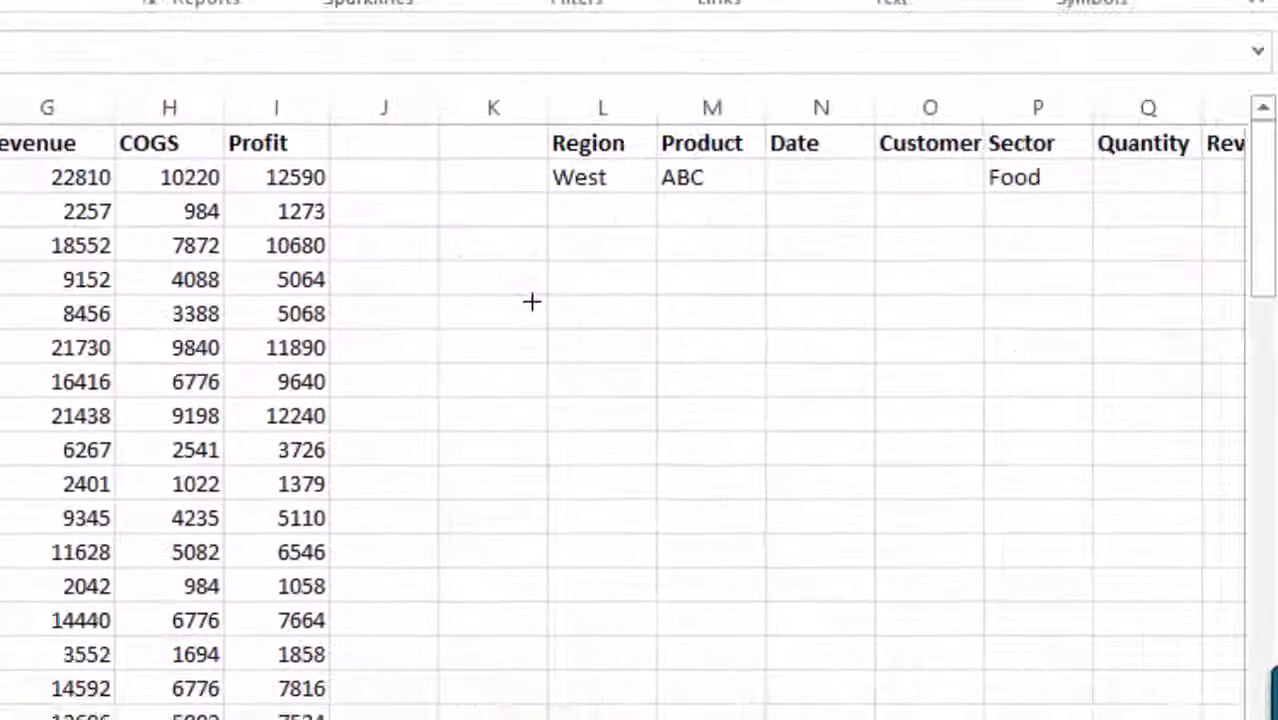
pyautogui.moveTo(555, 299); pyautogui.dragTo(742, 371)
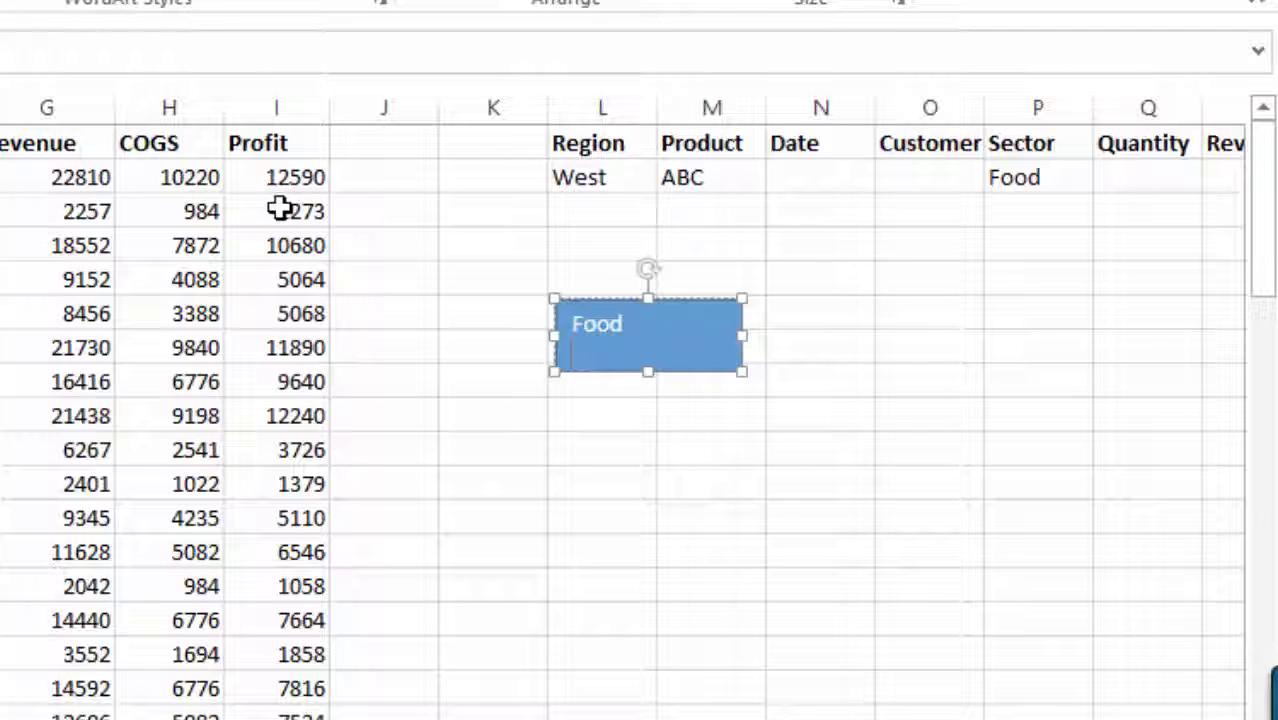
pyautogui.click(543, 308)
# - Assign the Food macro to the Food rectangle
pyautogui.click(641, 324)
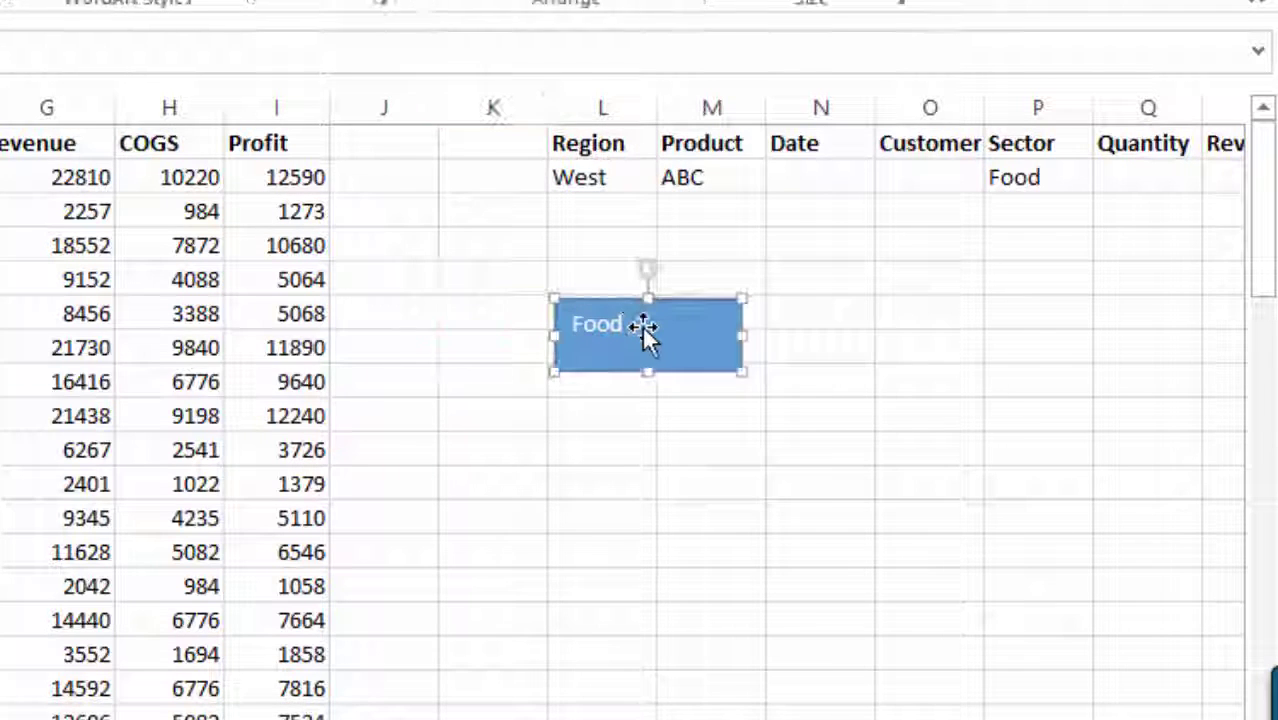
pyautogui.rightClick(671, 324)
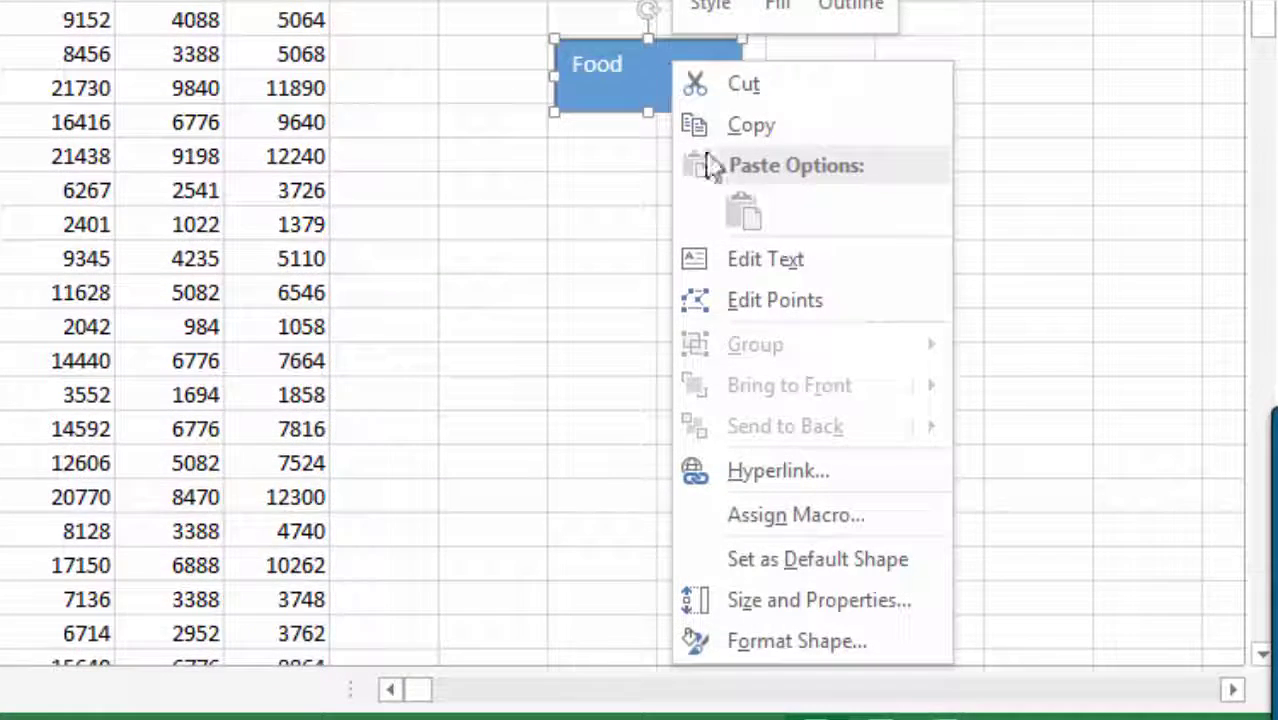
pyautogui.click(770, 516)
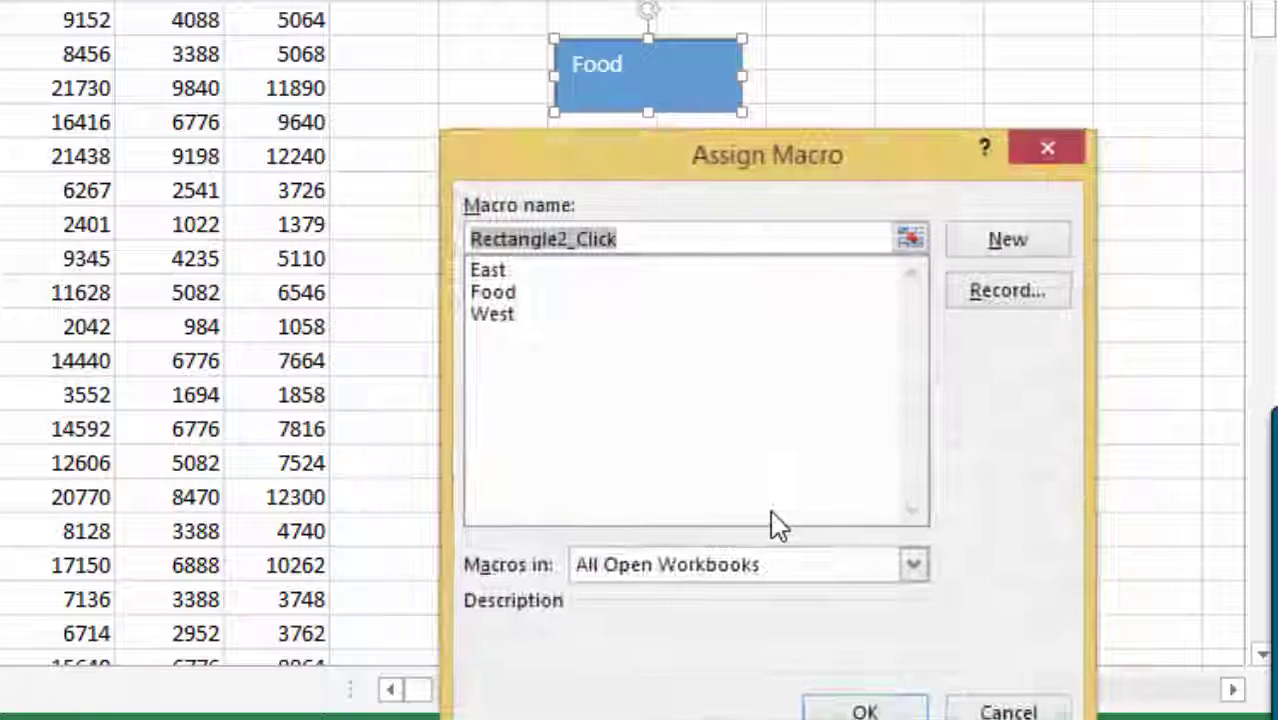
pyautogui.click(498, 293)
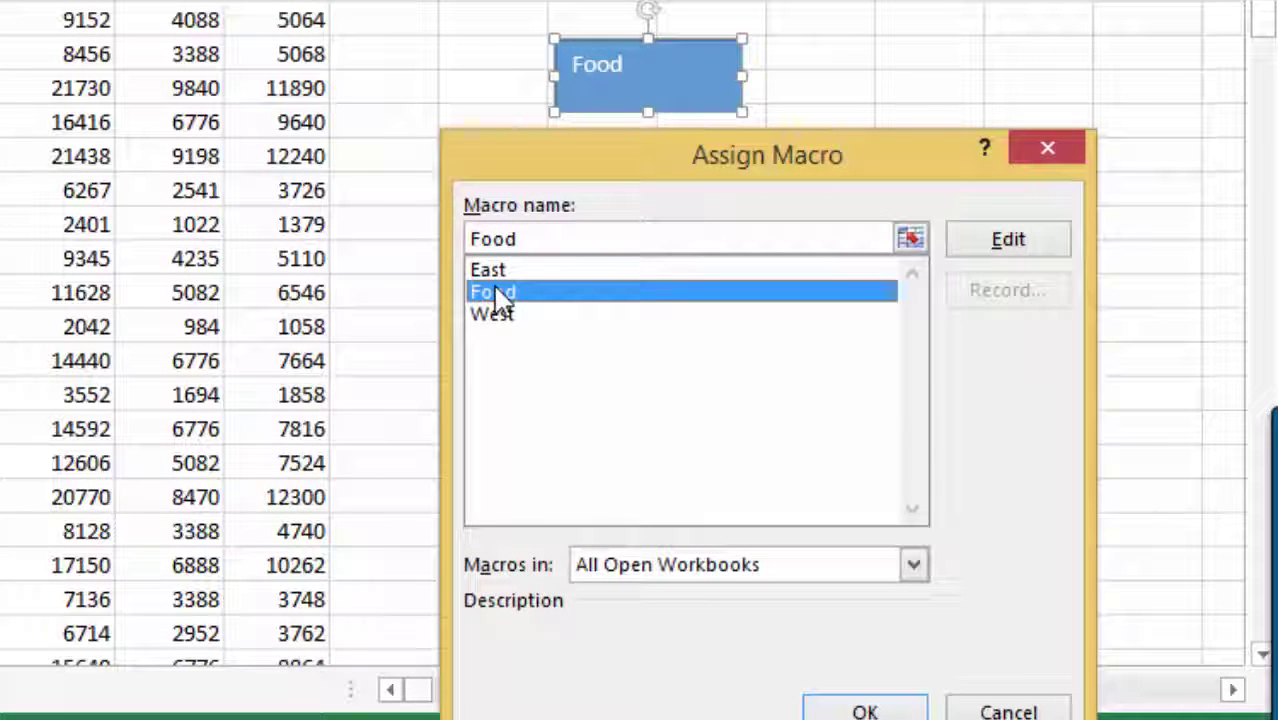
pyautogui.click(866, 711)
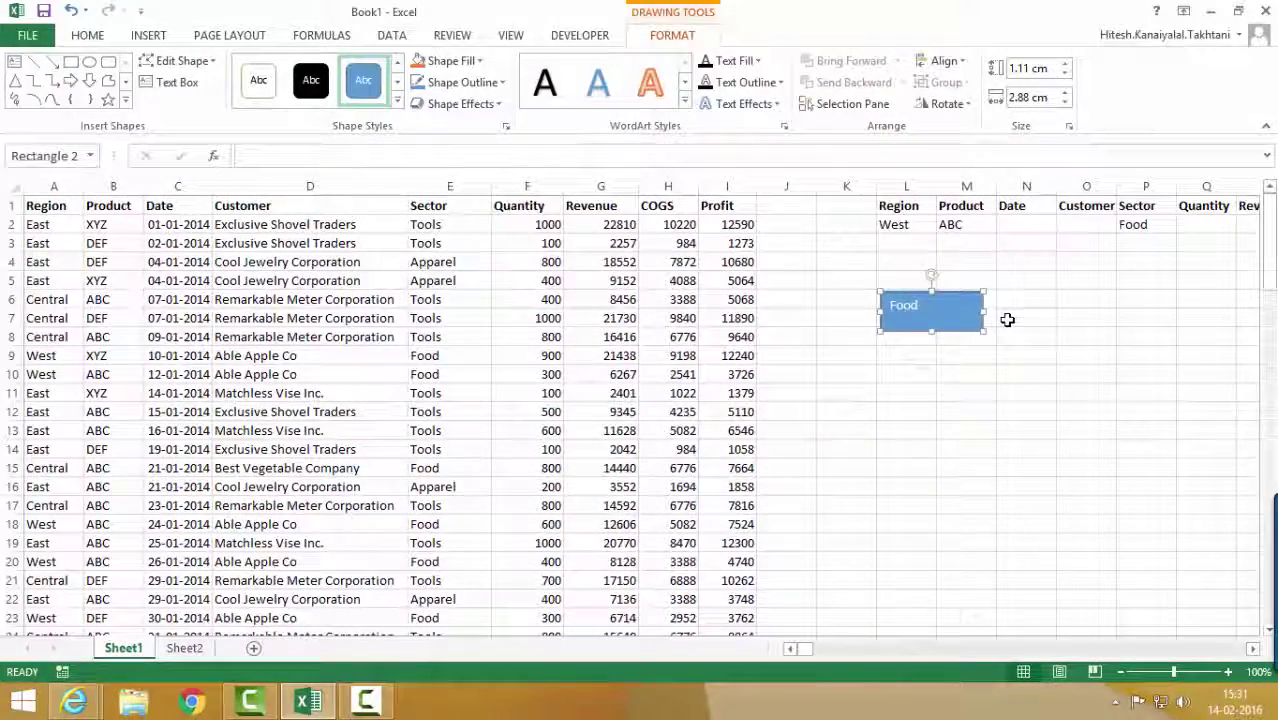
# - Test the Food rectangle by running its macro and clear the filter it applies
pyautogui.click(1008, 319)
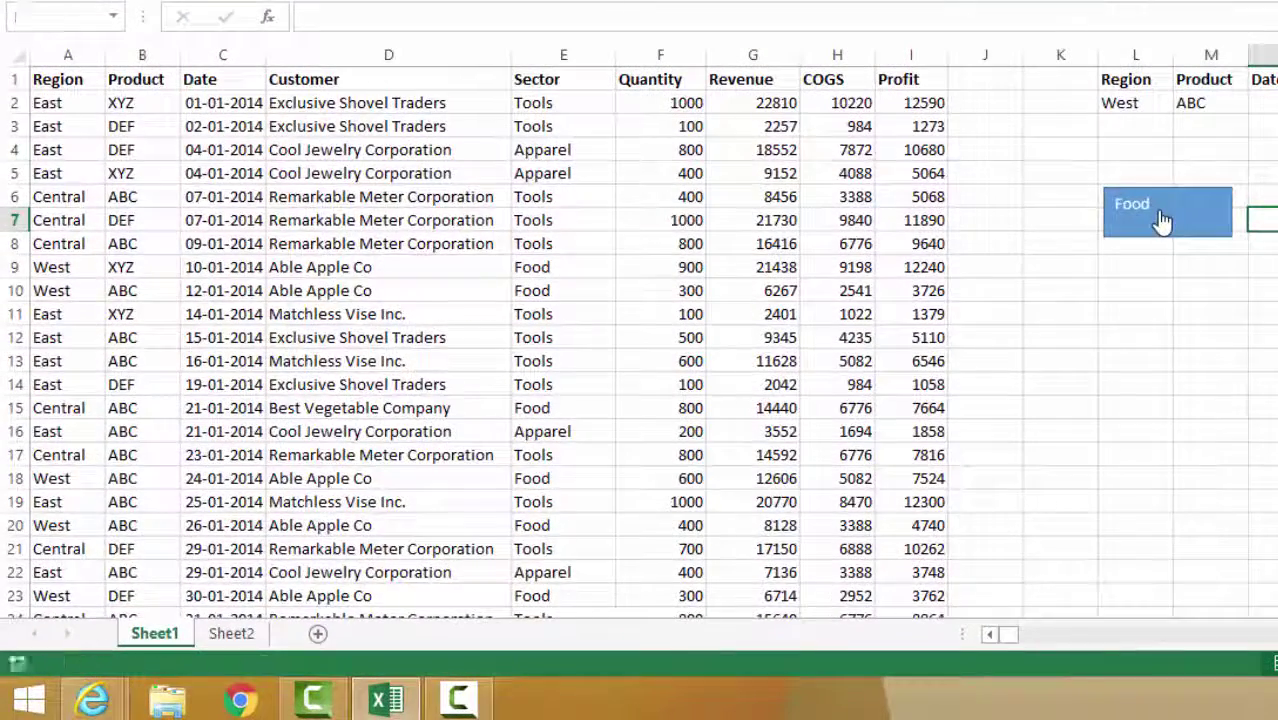
pyautogui.click(1161, 220)
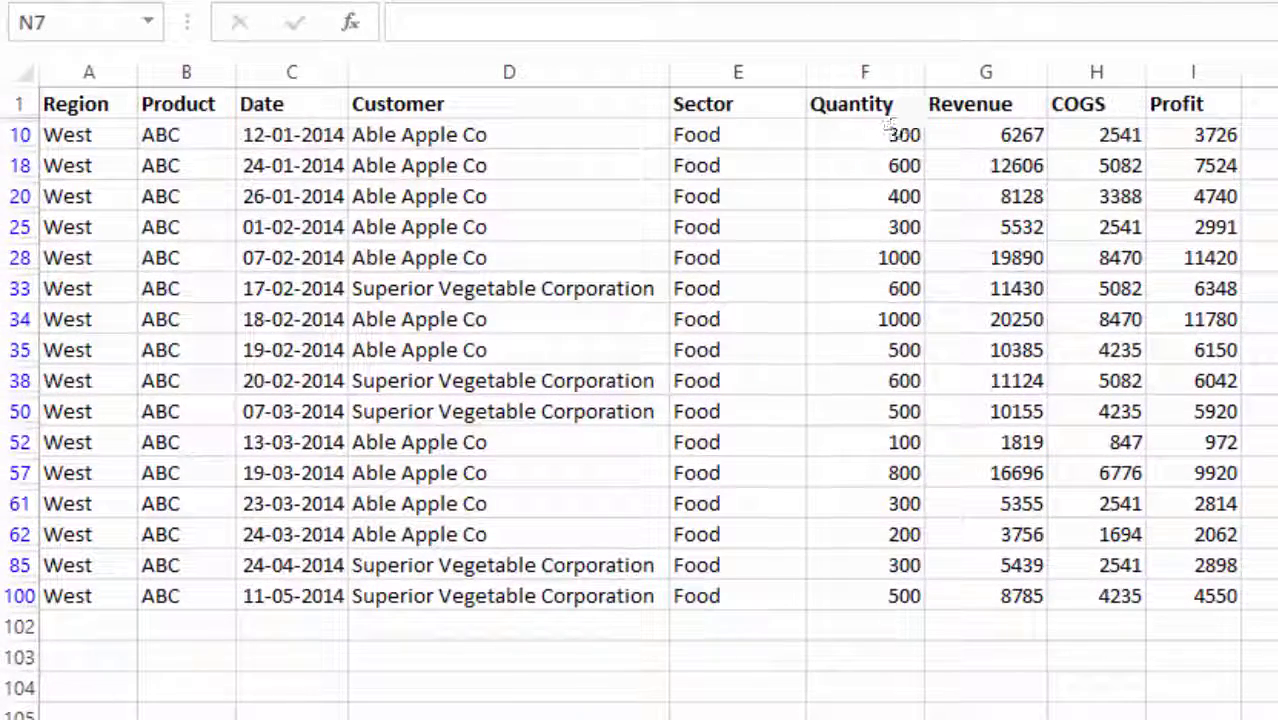
pyautogui.click(862, 1)
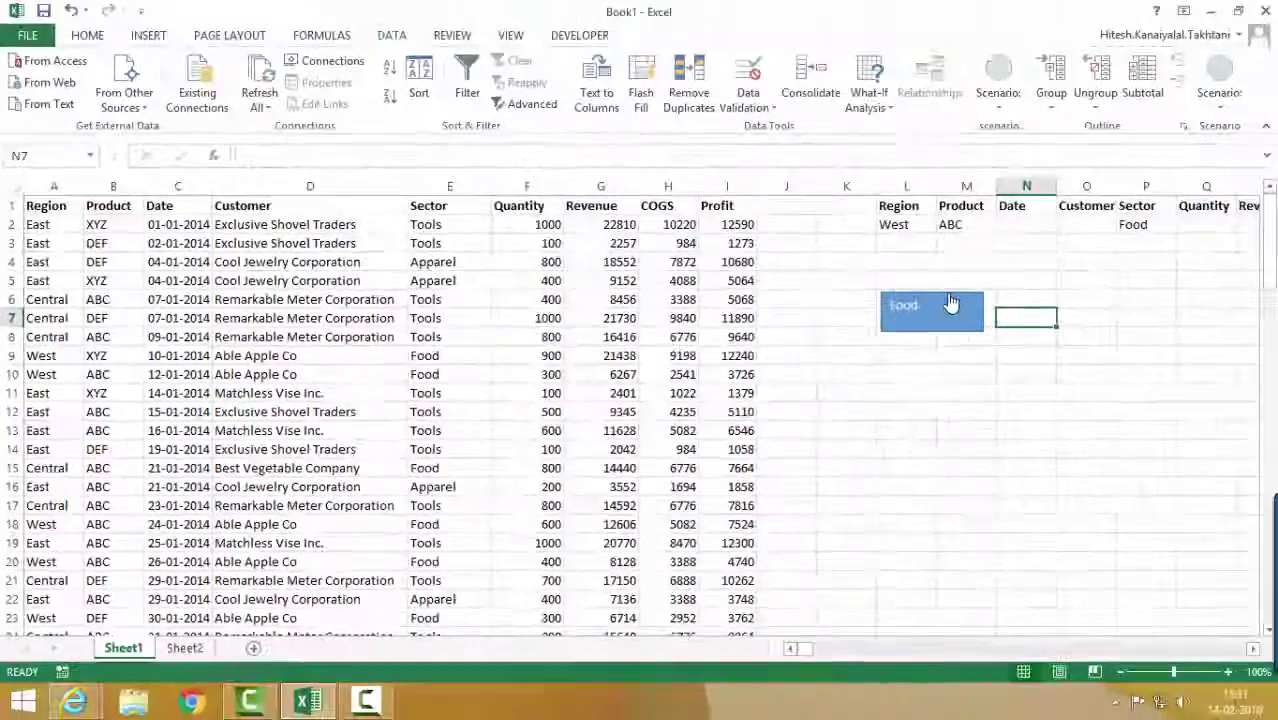
# - Move the Food rectangle beside the criteria range, over columns U and V next to Profit
pyautogui.rightClick(946, 297)
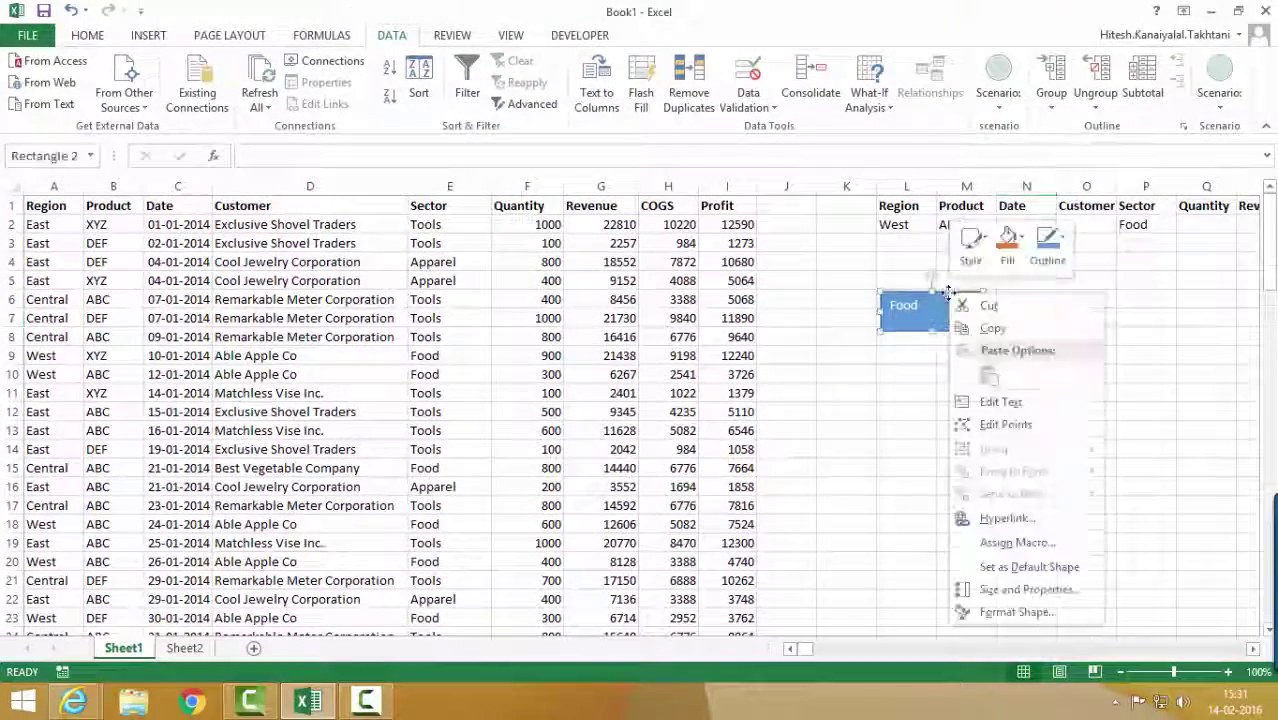
pyautogui.hscroll(5, 946, 297)
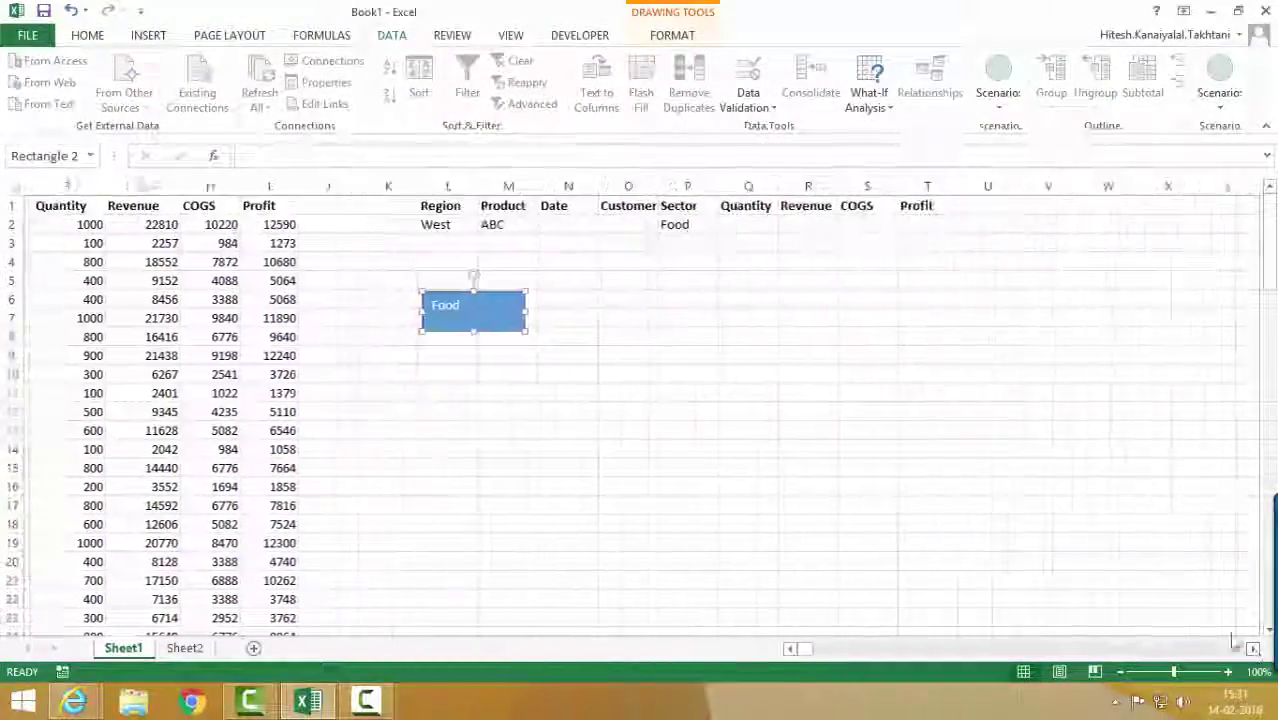
pyautogui.moveTo(473, 297); pyautogui.dragTo(1033, 207)
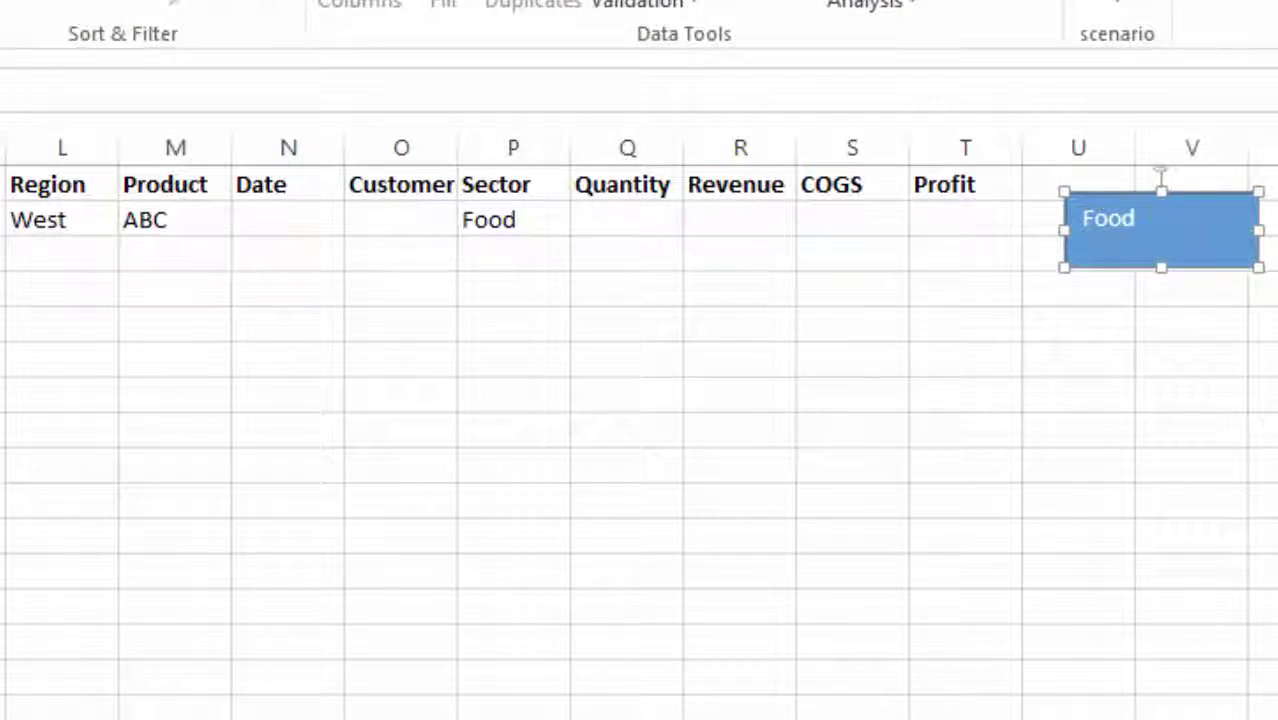
# - Change the Region criterion in L2 to East
pyautogui.hscroll(-2, 686, 366)
pyautogui.click(252, 212)
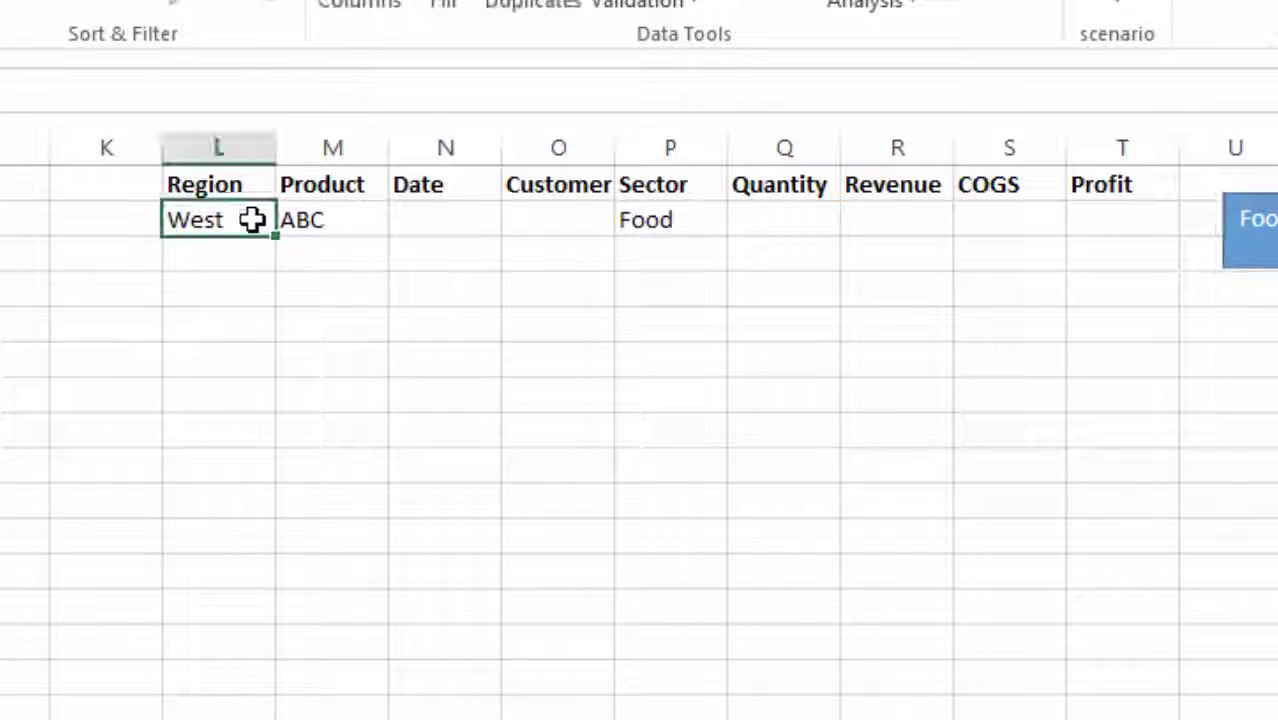
pyautogui.press('Left')
pyautogui.press('Left')
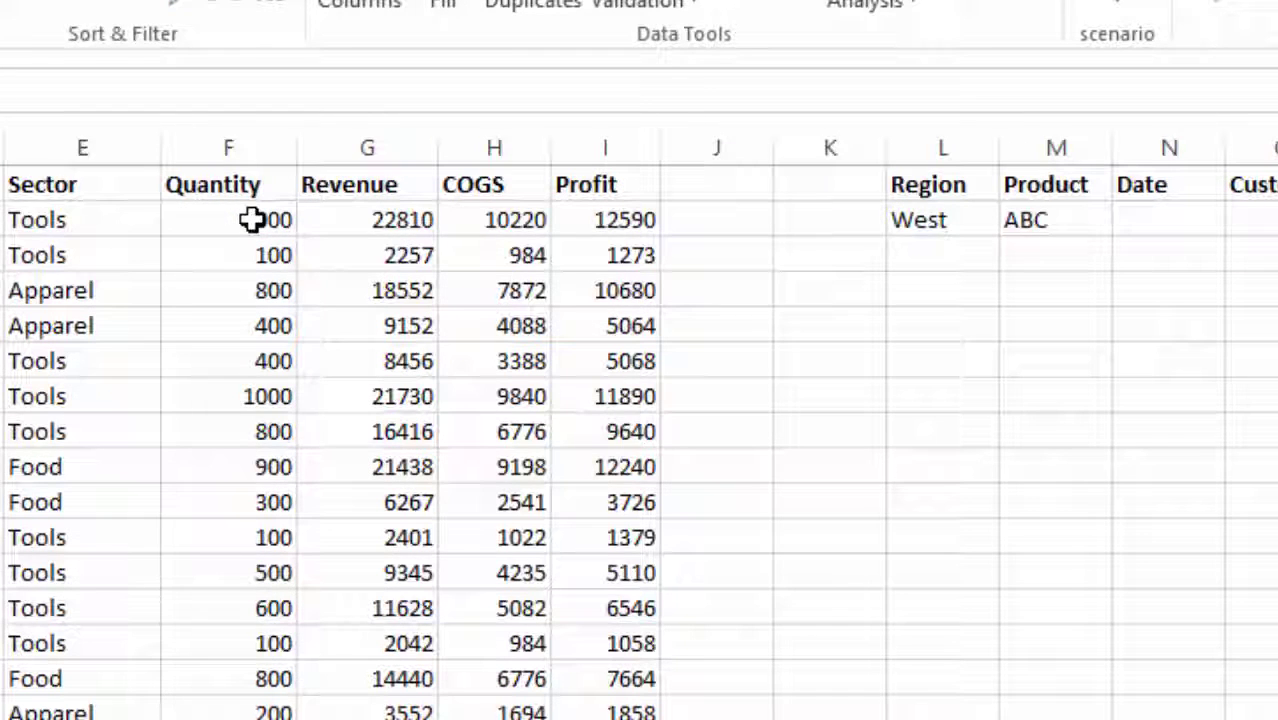
pyautogui.press('Right')
pyautogui.press('Right')
pyautogui.press('Right')
pyautogui.press('Right')
pyautogui.press('Right')
pyautogui.press('Right')
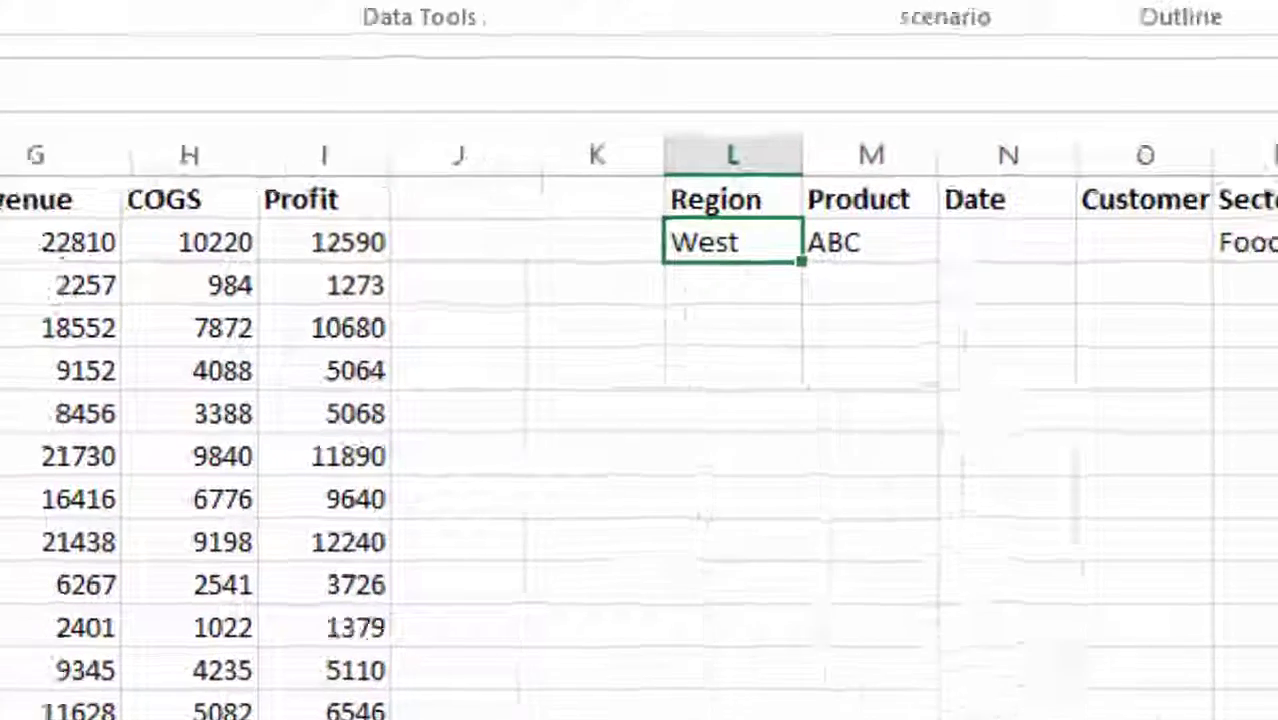
pyautogui.write('Eas')
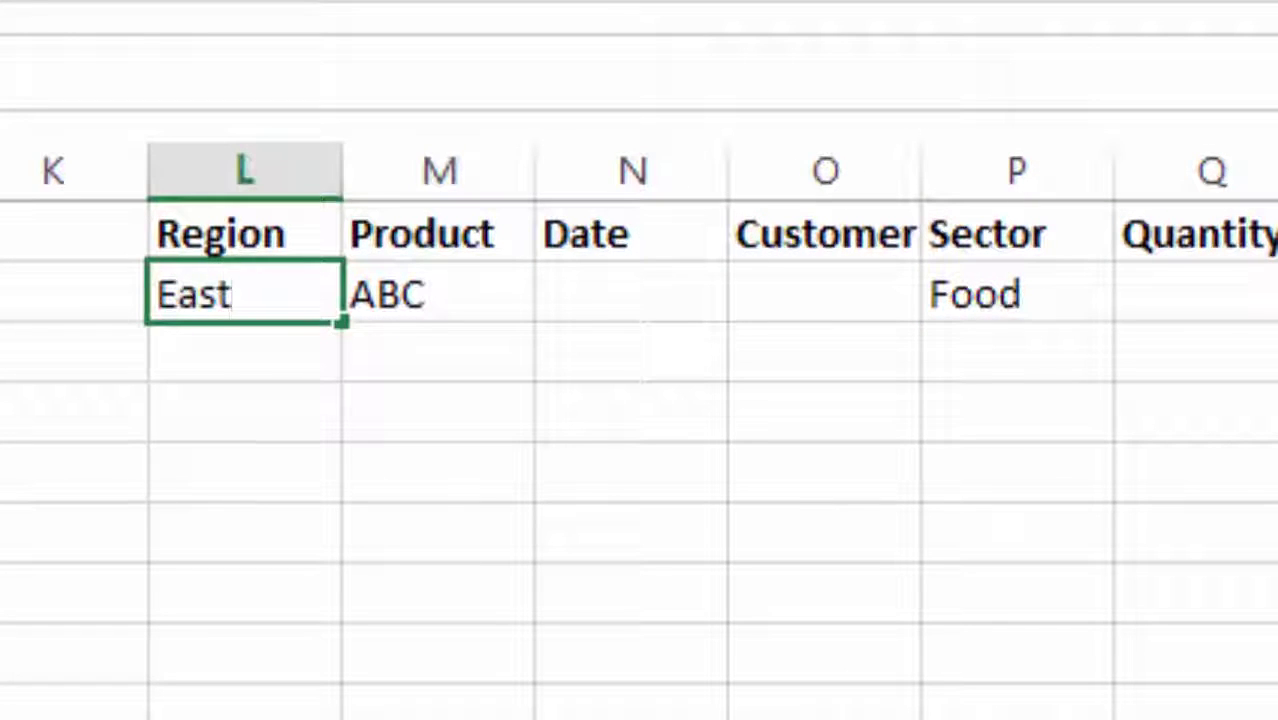
pyautogui.press('Return')
# - Change the Product criterion in M2 to XYZ and the Sector criterion in P2 to Apparel
pyautogui.press('Up')
pyautogui.press('Right')
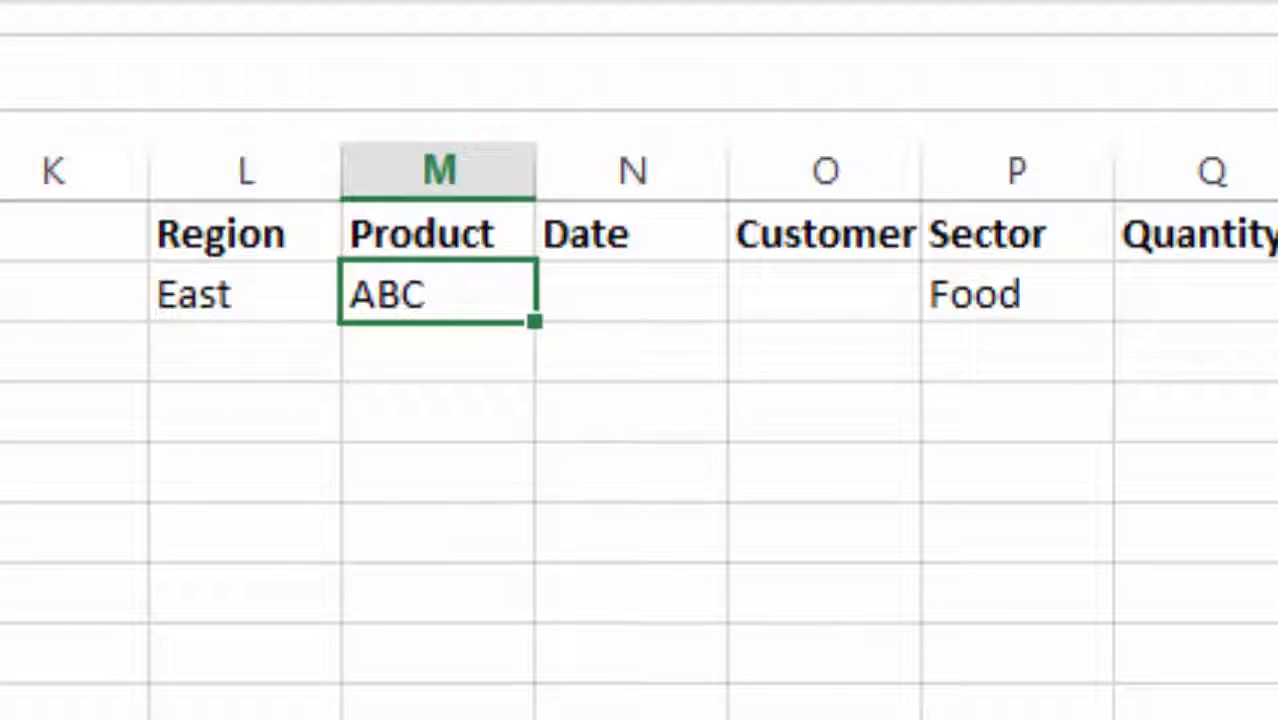
pyautogui.write('XYZ')
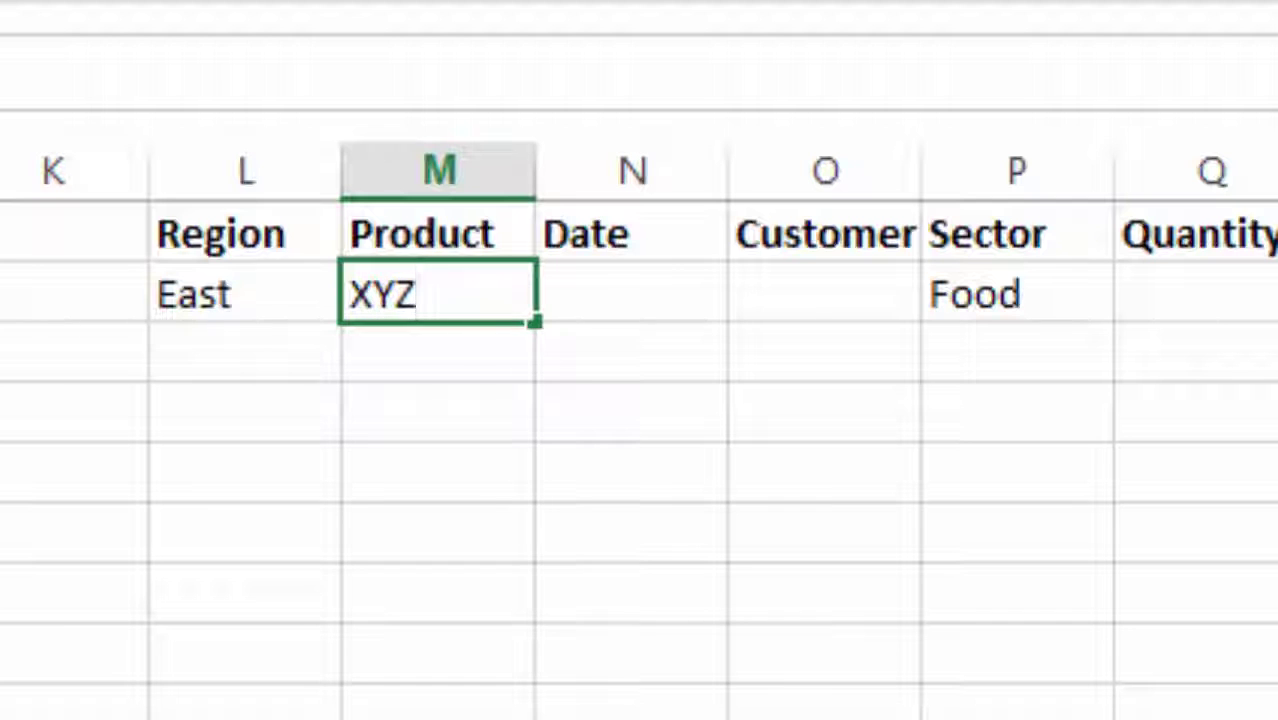
pyautogui.press('Right')
pyautogui.press('Right')
pyautogui.press('Right')
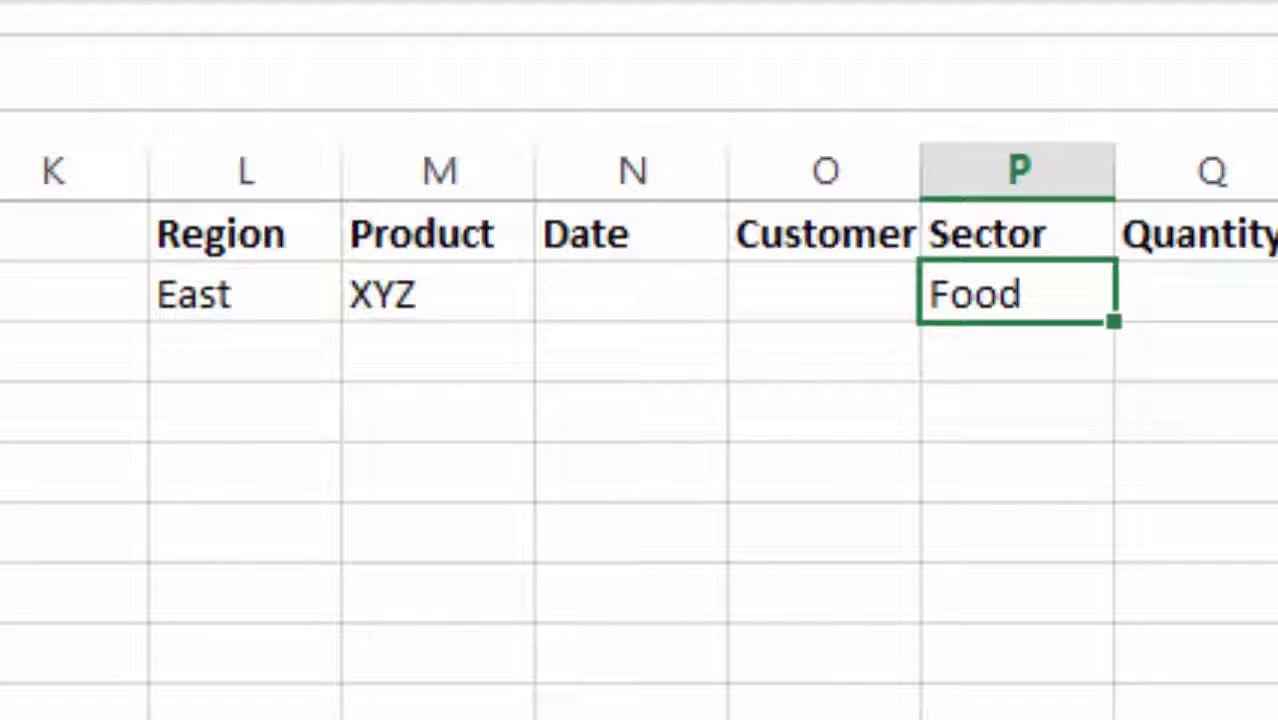
pyautogui.write('Apparel')
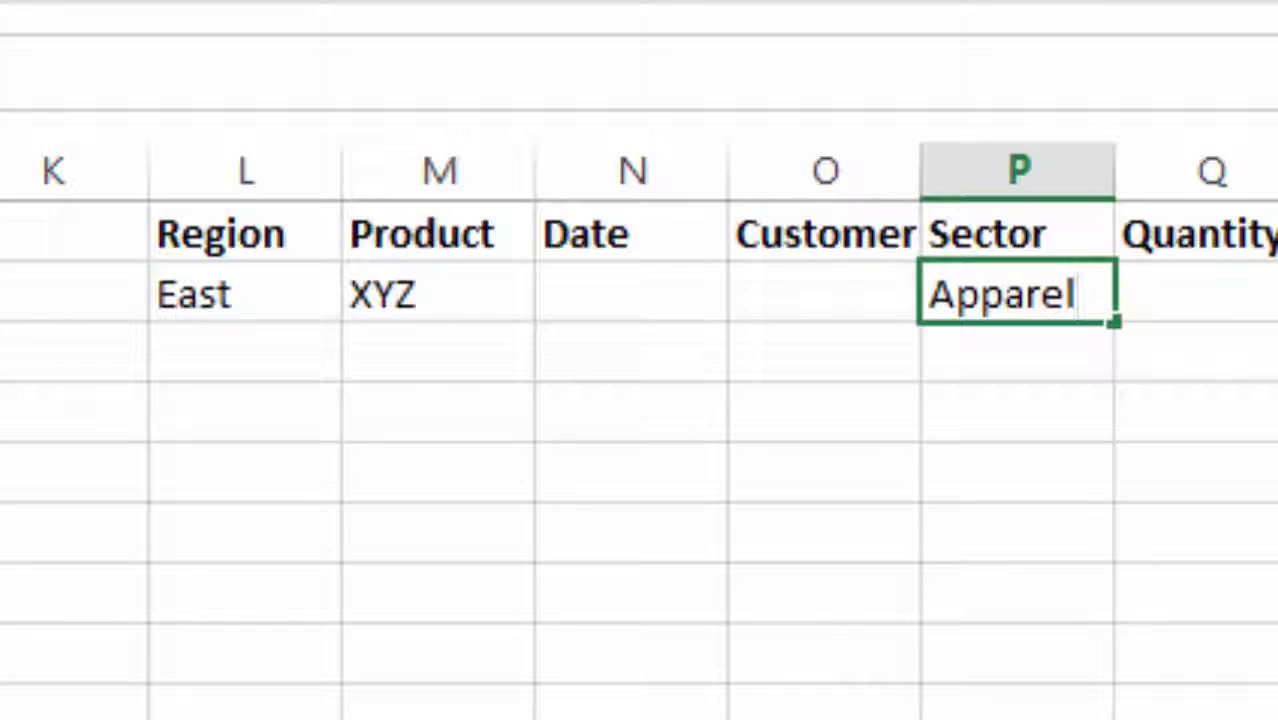
pyautogui.press('Return')
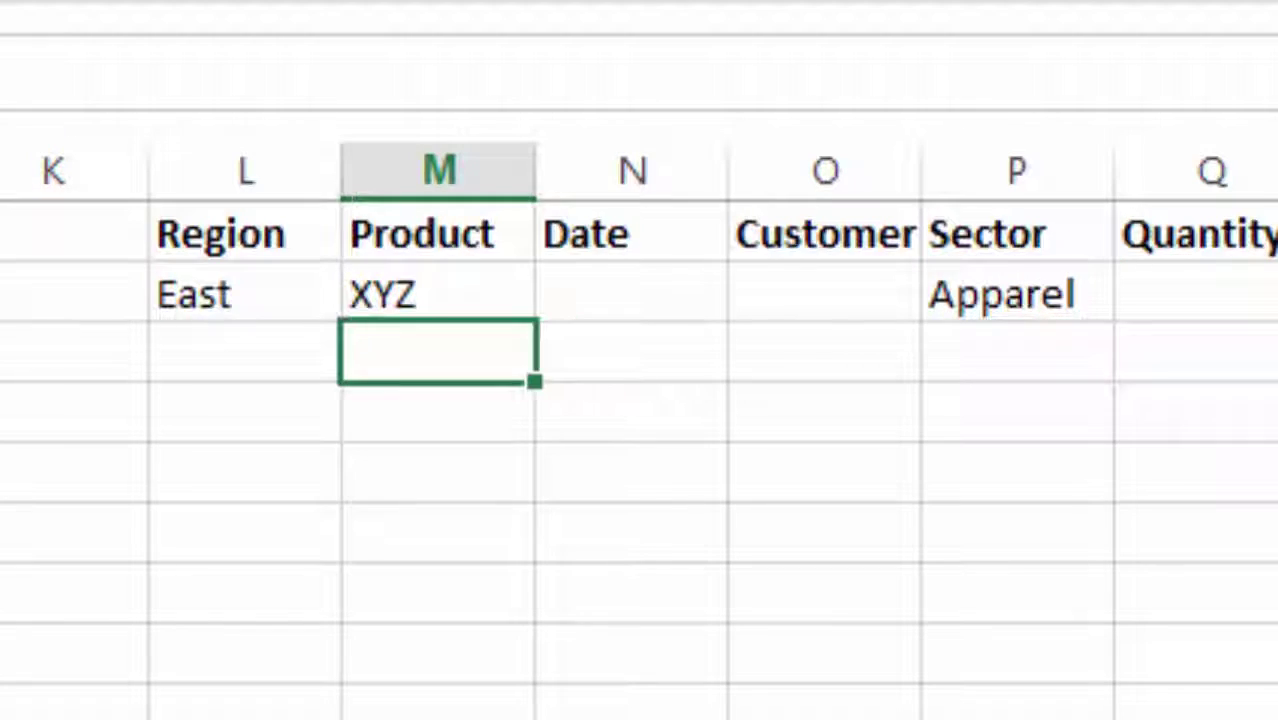
# - Start recording a macro named Apparel, stored in this workbook, with a cell in the sales records selected
pyautogui.click(85, 246)
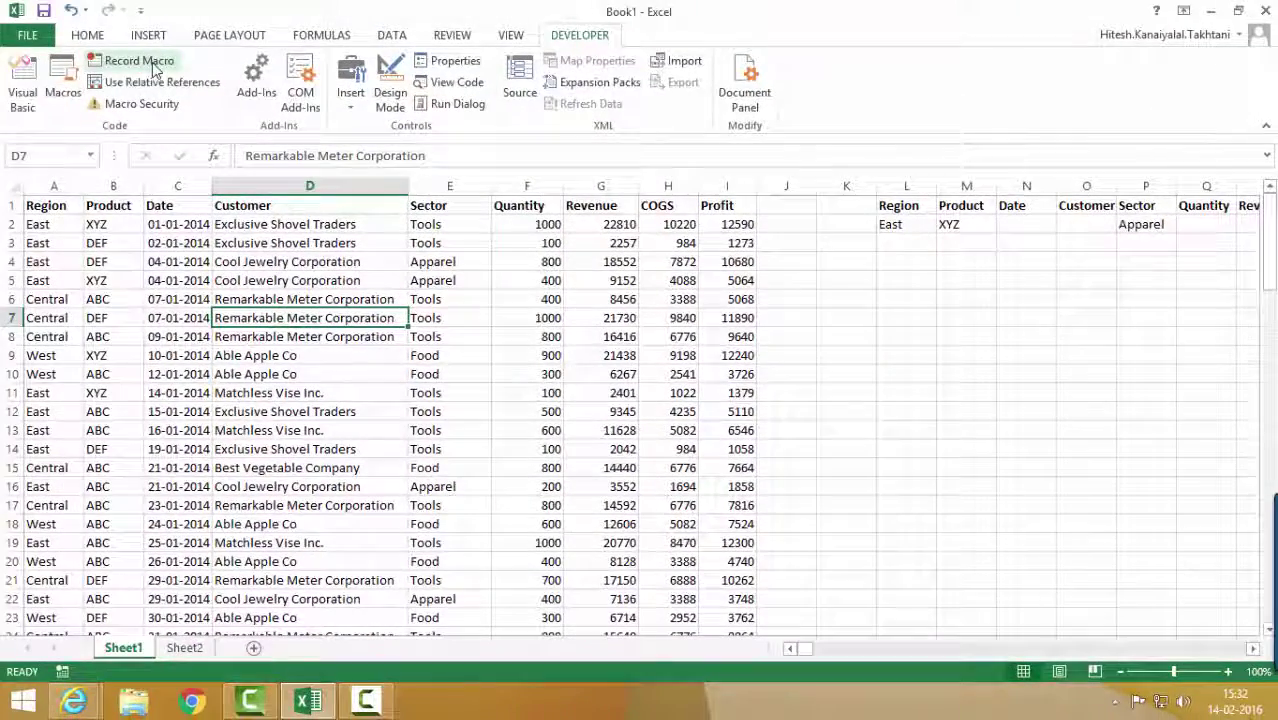
pyautogui.click(152, 62)
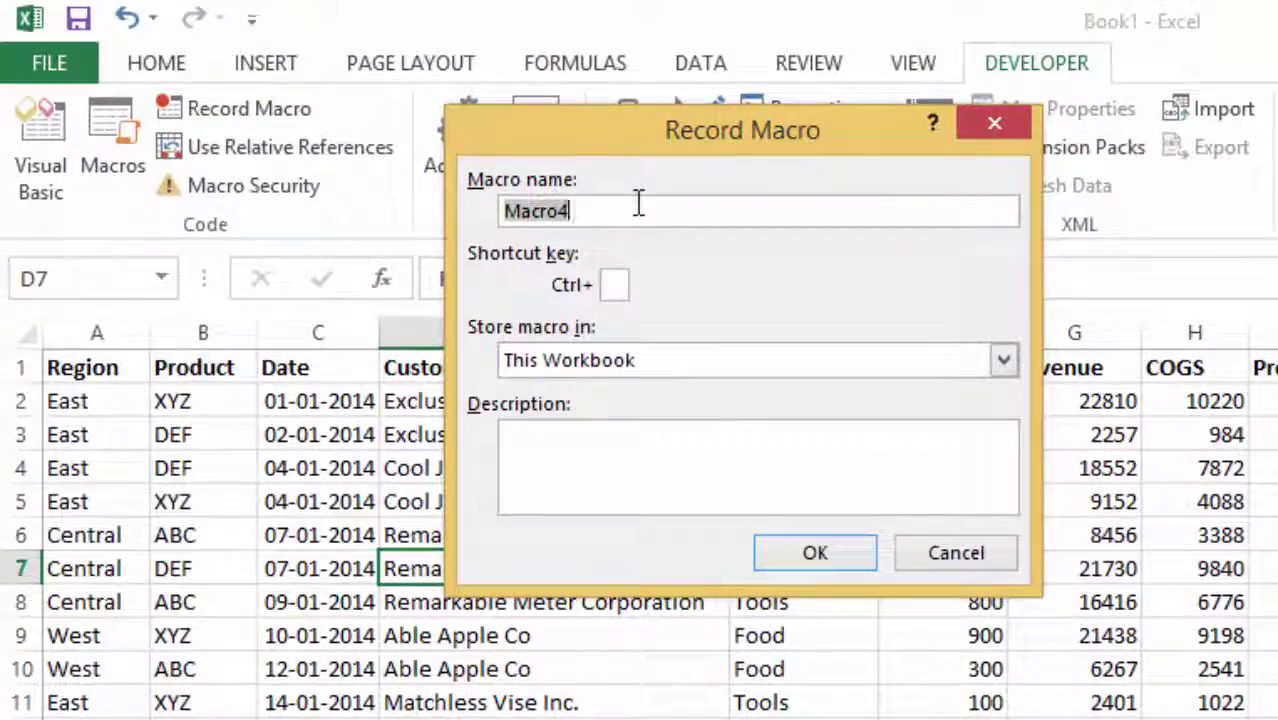
pyautogui.write('E')
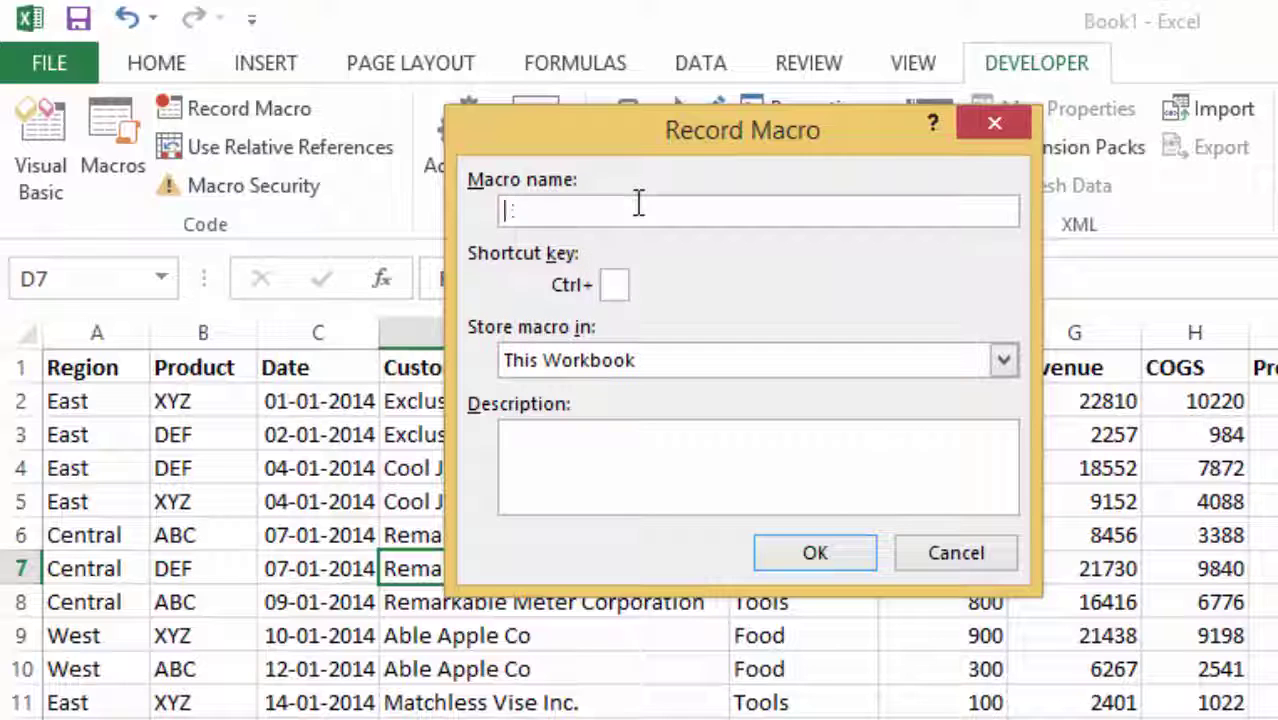
pyautogui.write('pparel')
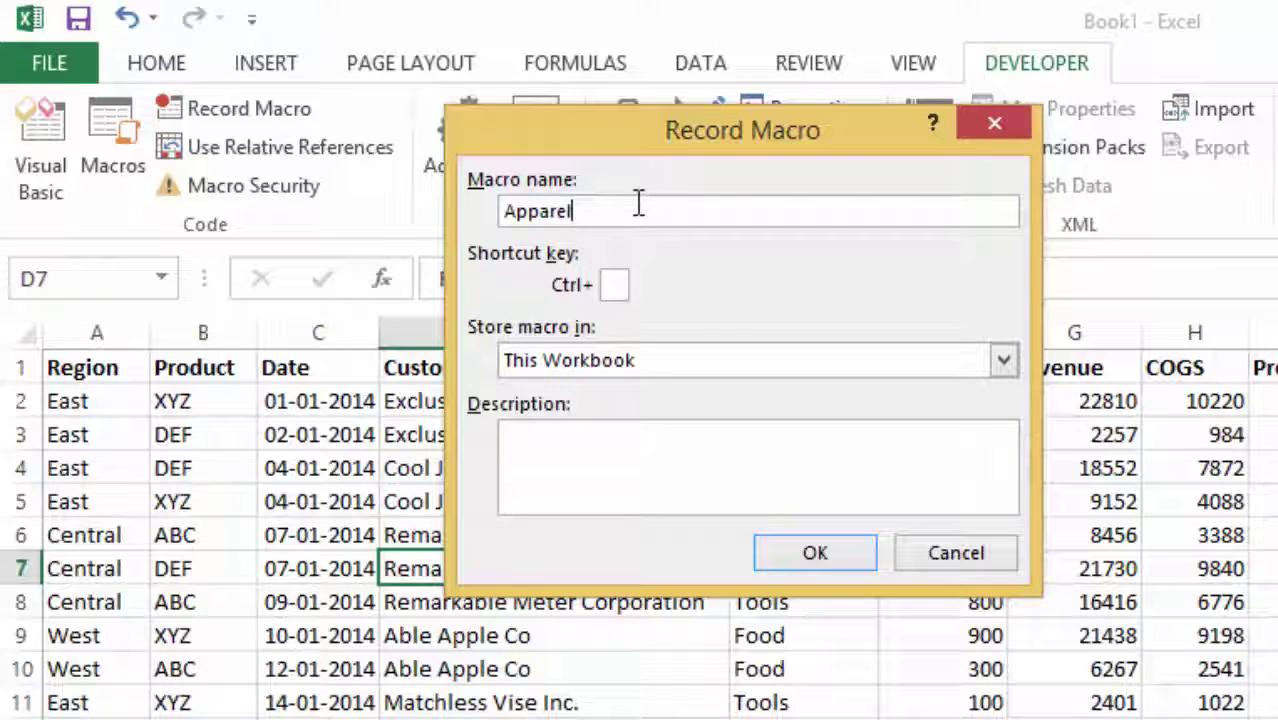
pyautogui.click(818, 556)
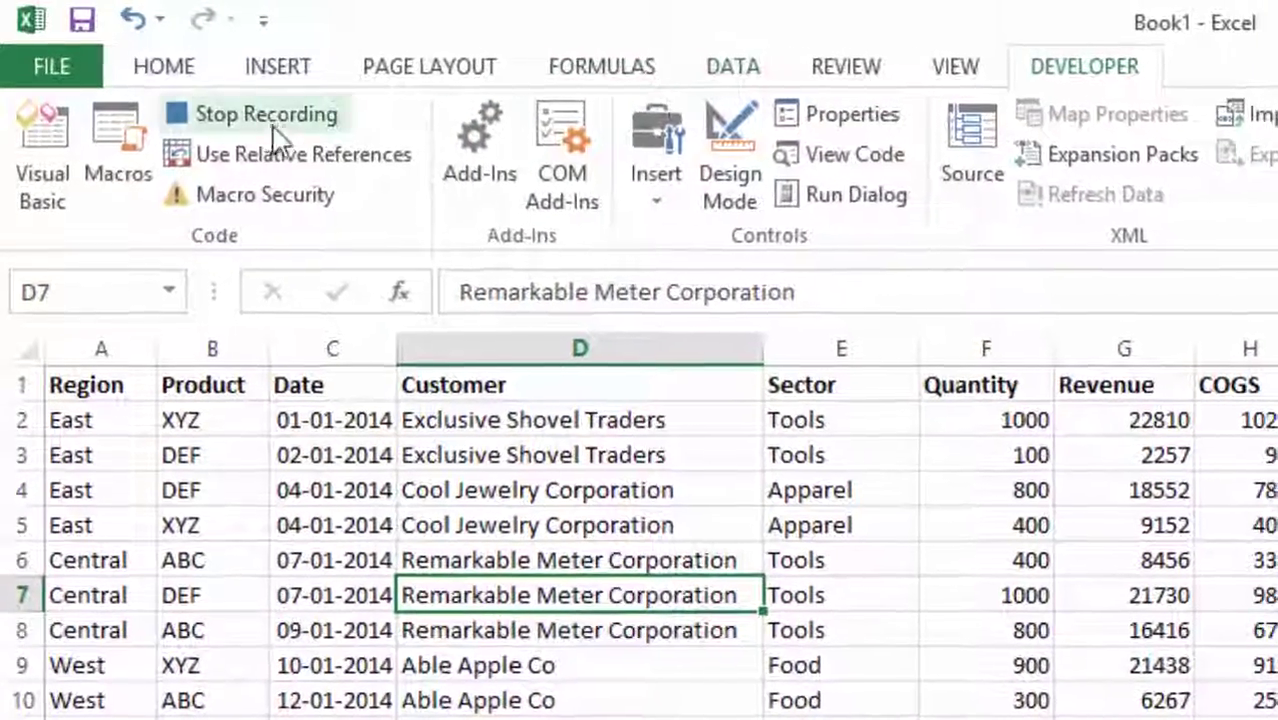
# - Apply an in-place Advanced Filter to the sales records A1:I101, using L1:T2 as the criteria range
pyautogui.click(735, 66)
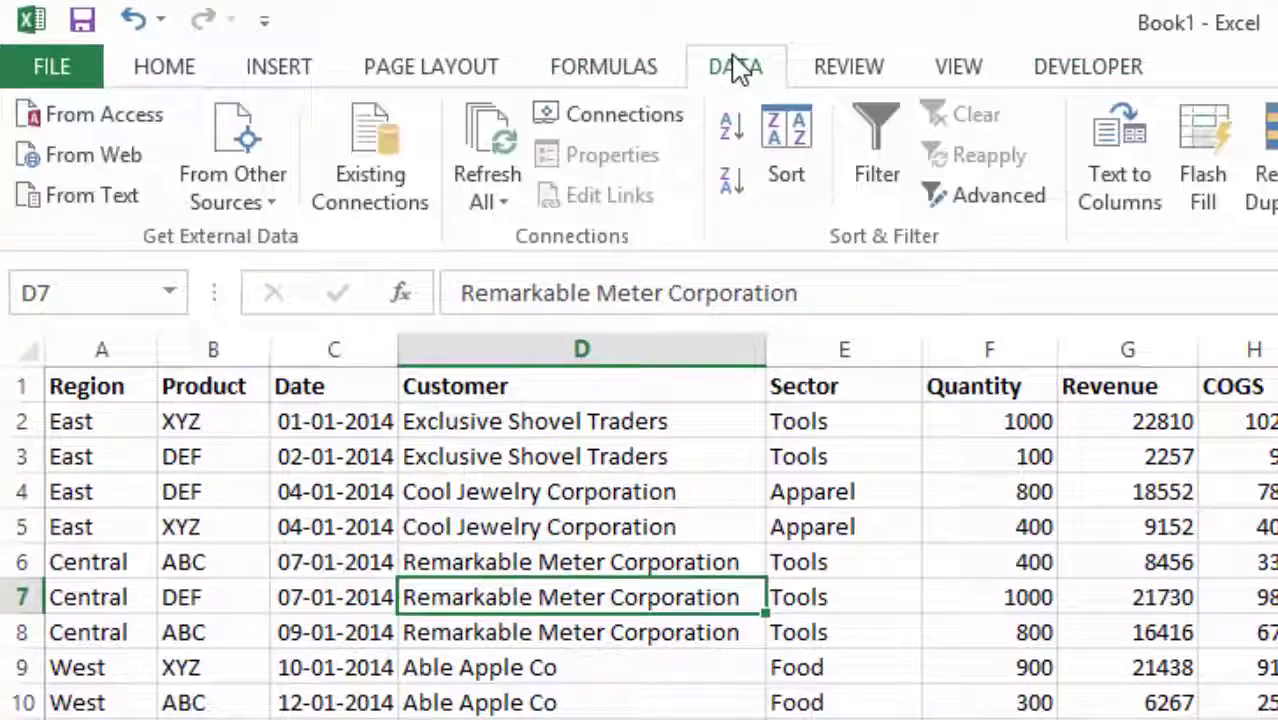
pyautogui.click(964, 190)
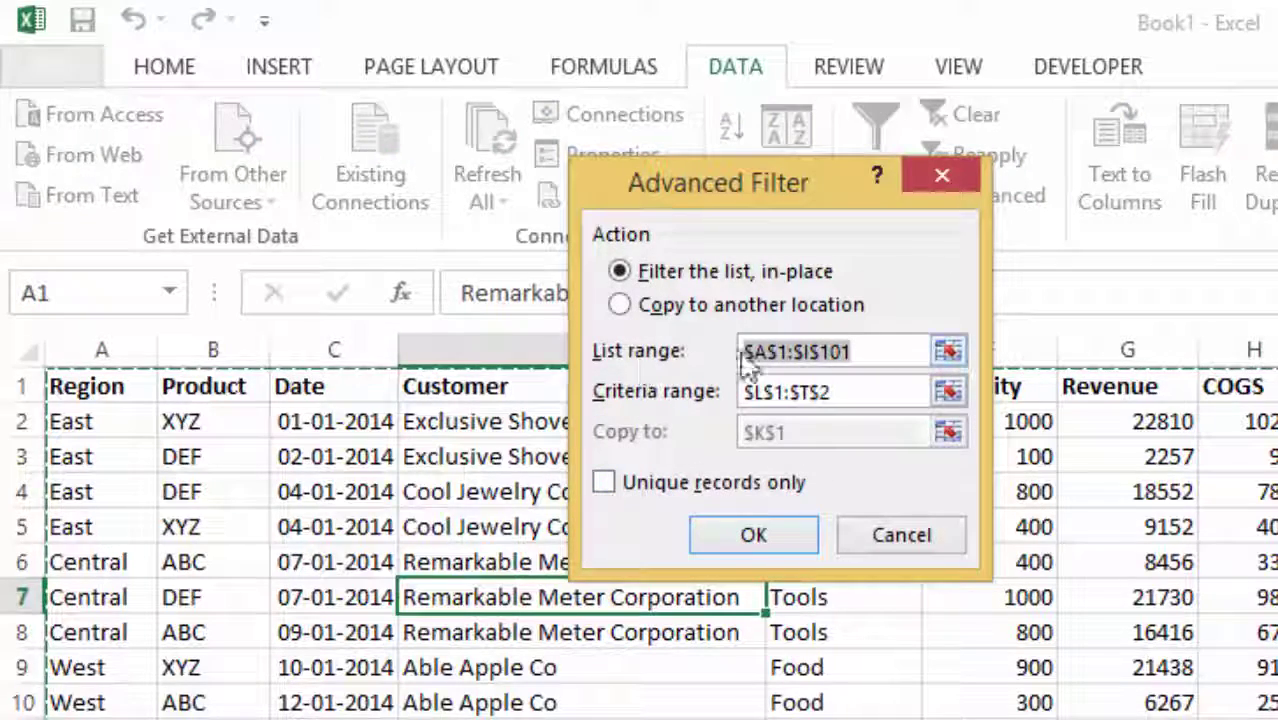
pyautogui.click(945, 392)
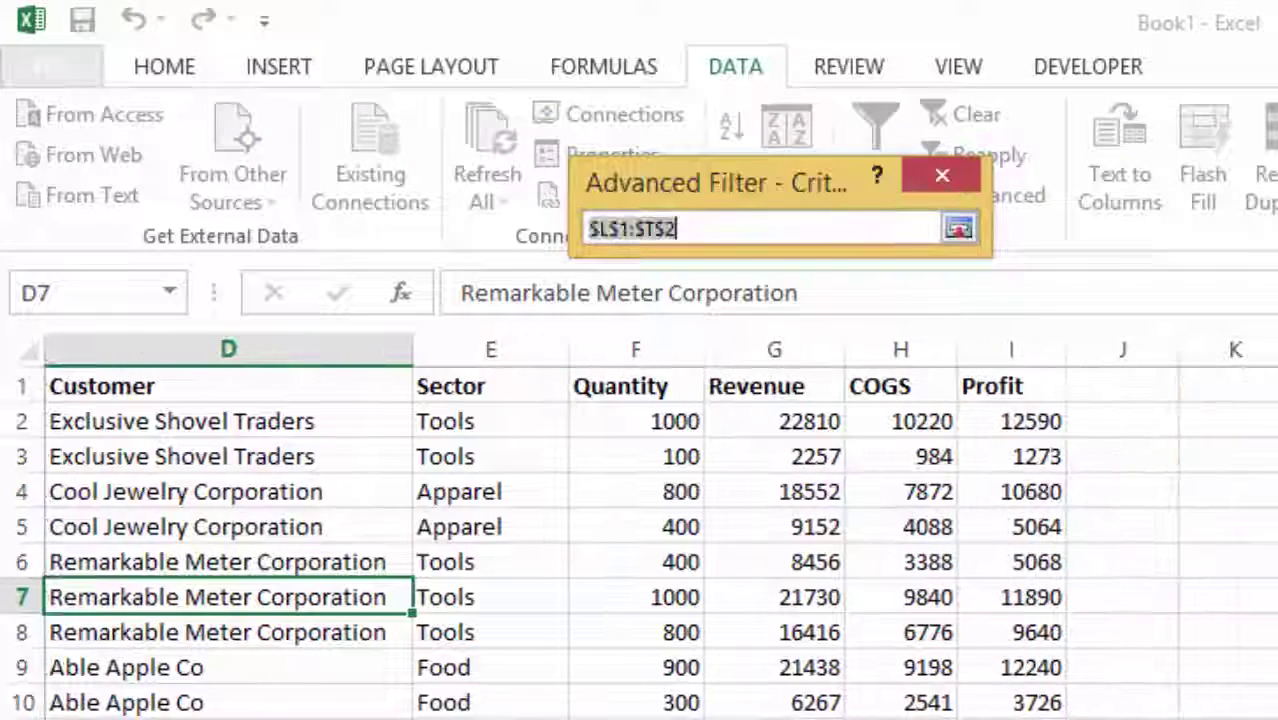
pyautogui.moveTo(1277, 386); pyautogui.dragTo(1277, 421)
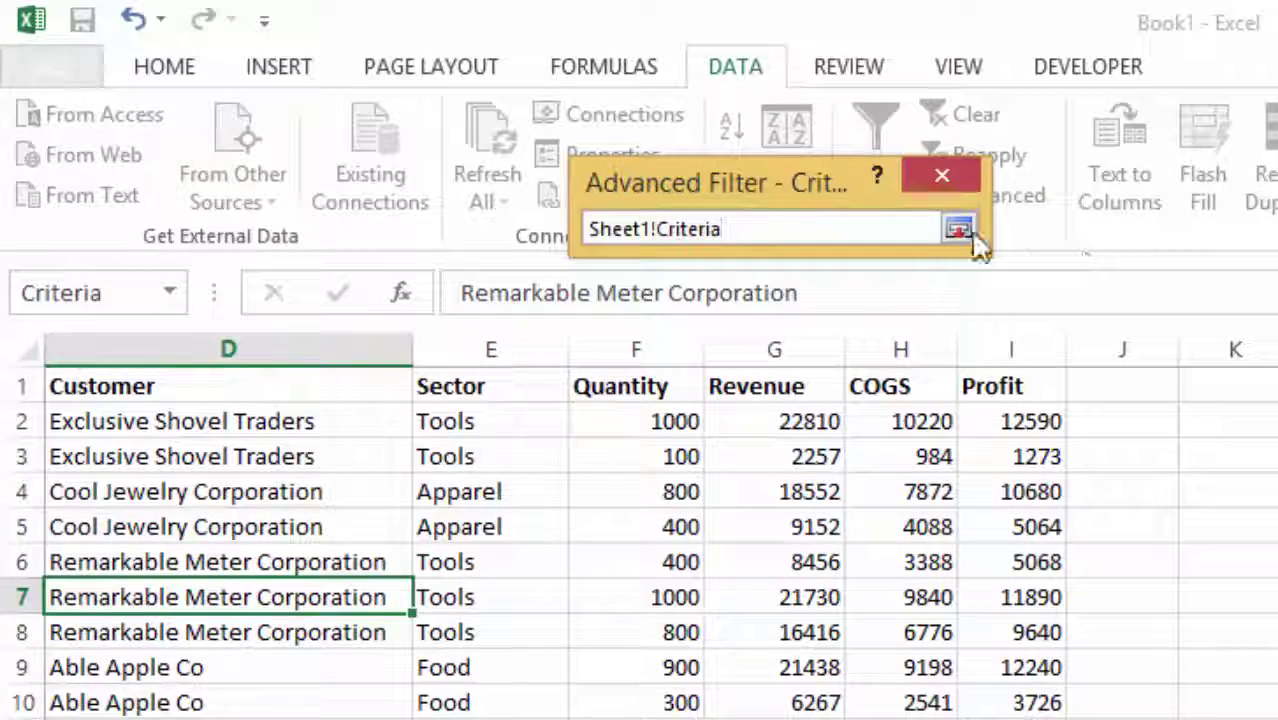
pyautogui.click(960, 232)
pyautogui.click(800, 540)
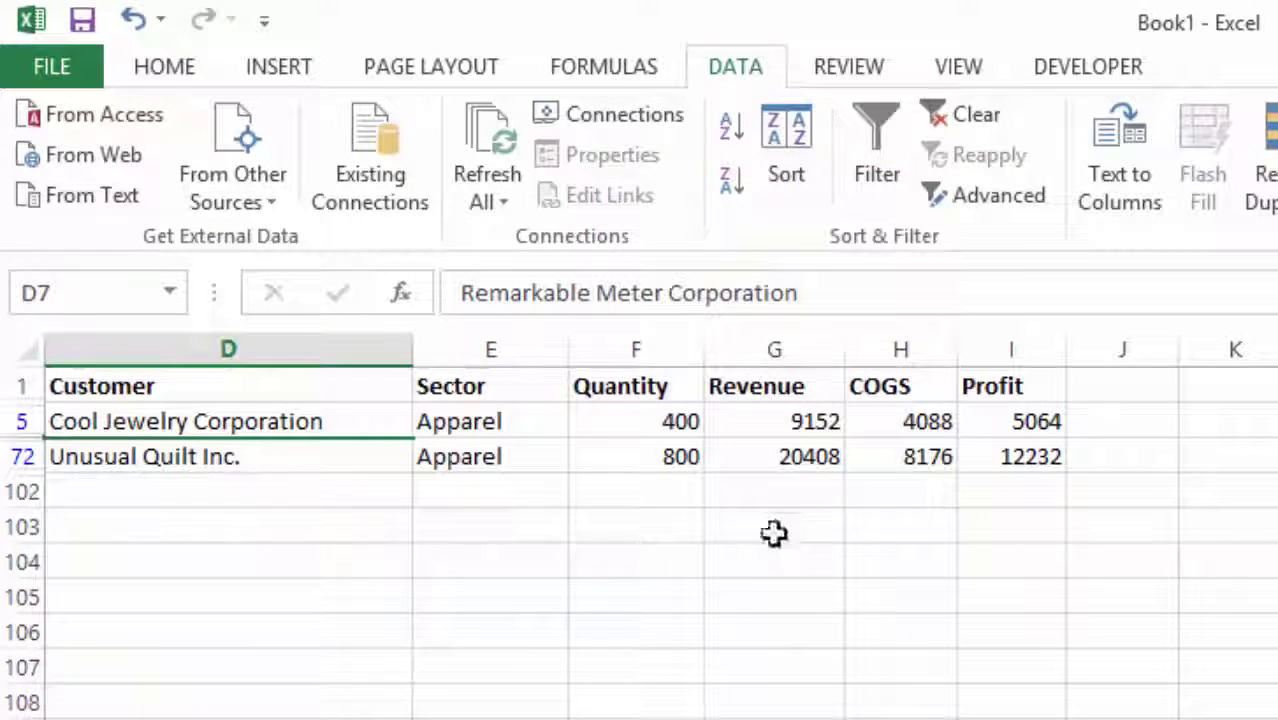
pyautogui.hscroll(-3, 646, 525)
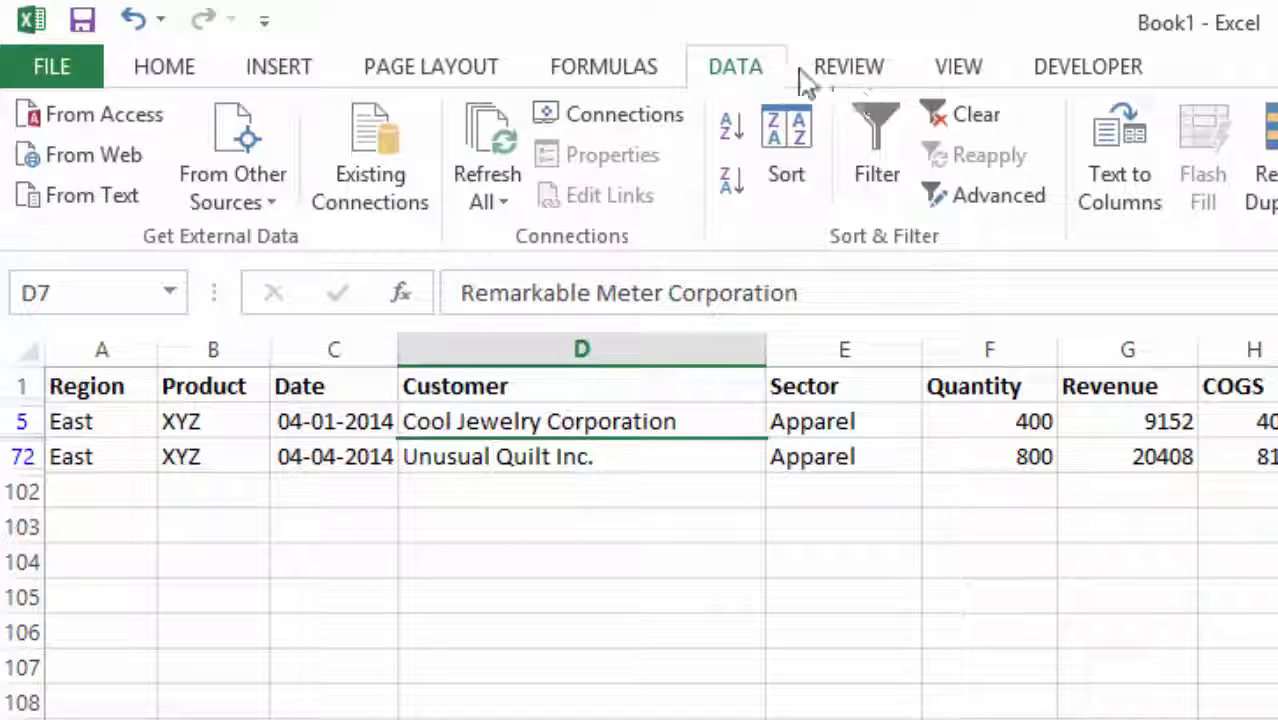
# - Stop recording the macro and clear the filter from the sales records
pyautogui.click(1060, 78)
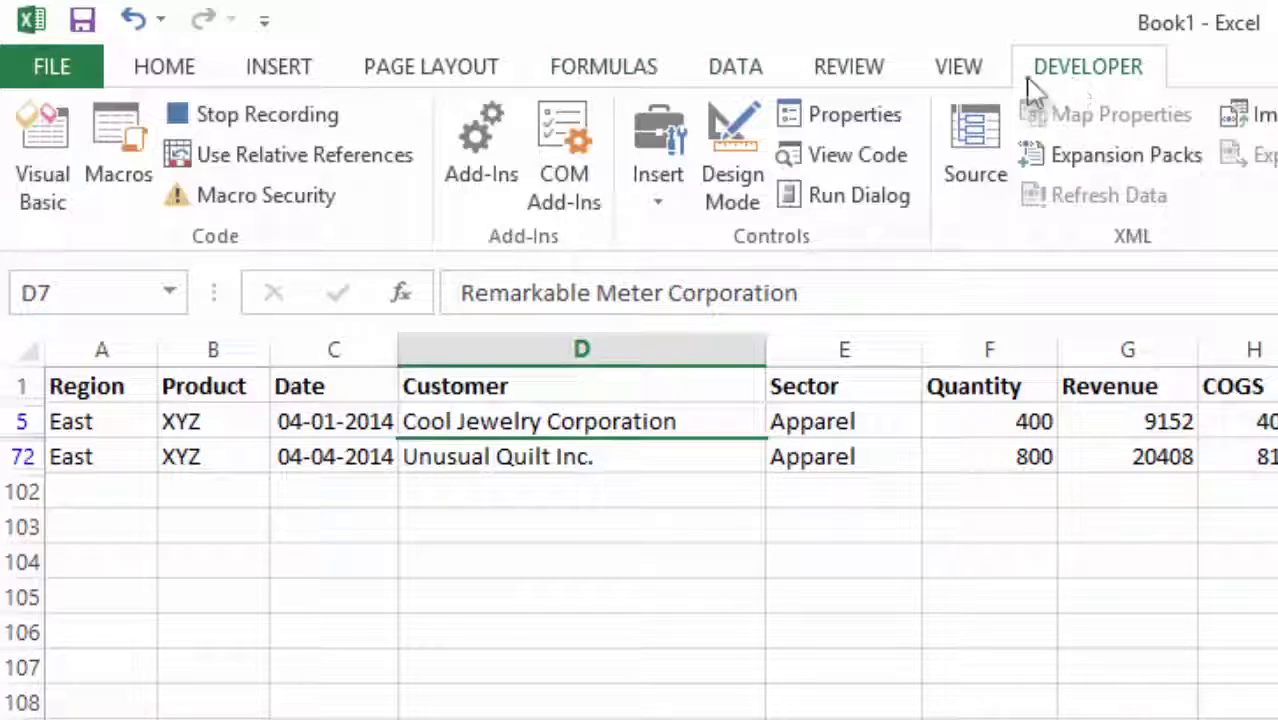
pyautogui.click(318, 117)
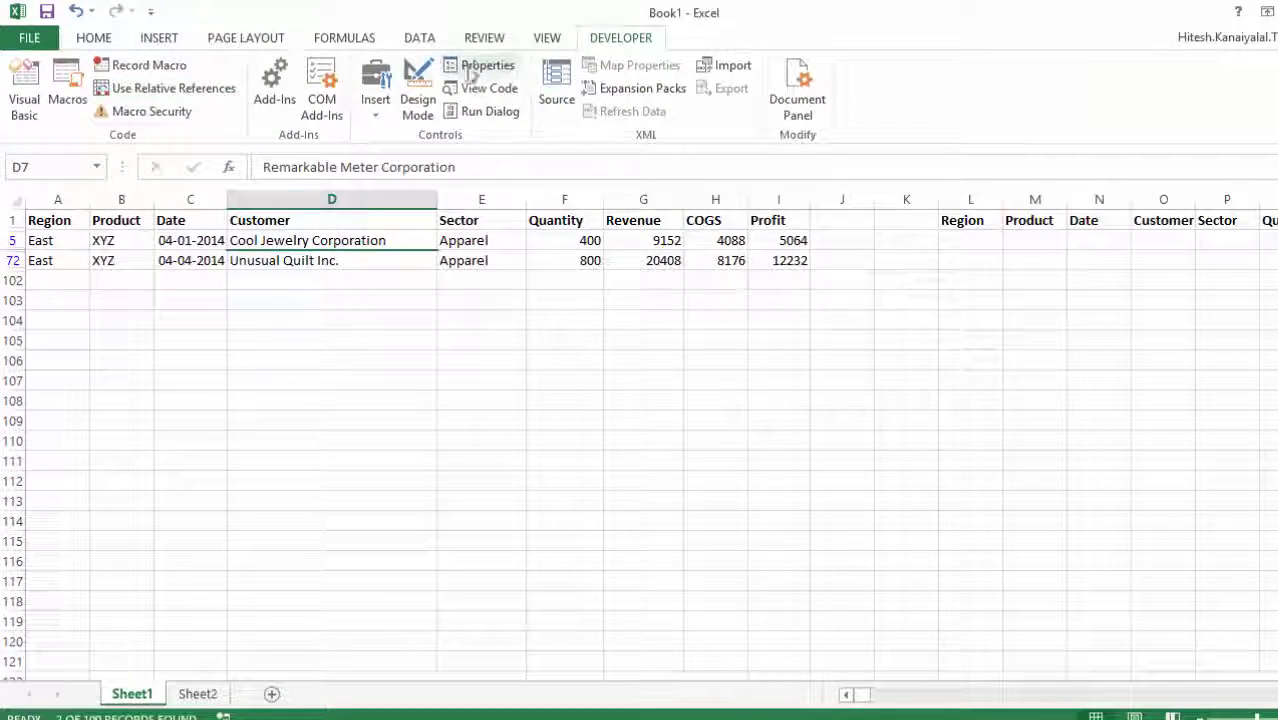
pyautogui.click(421, 42)
pyautogui.click(550, 66)
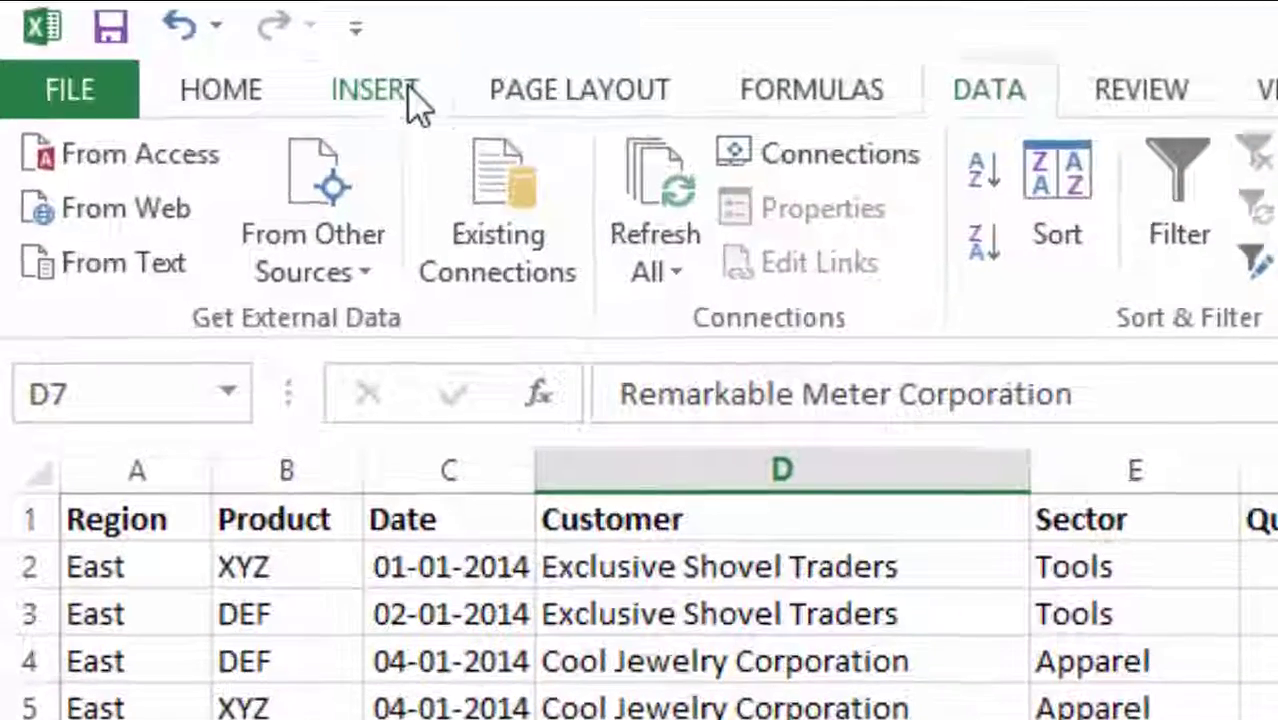
# - Draw an oval shape beside the Food rectangle, spanning columns W to Y
pyautogui.click(418, 102)
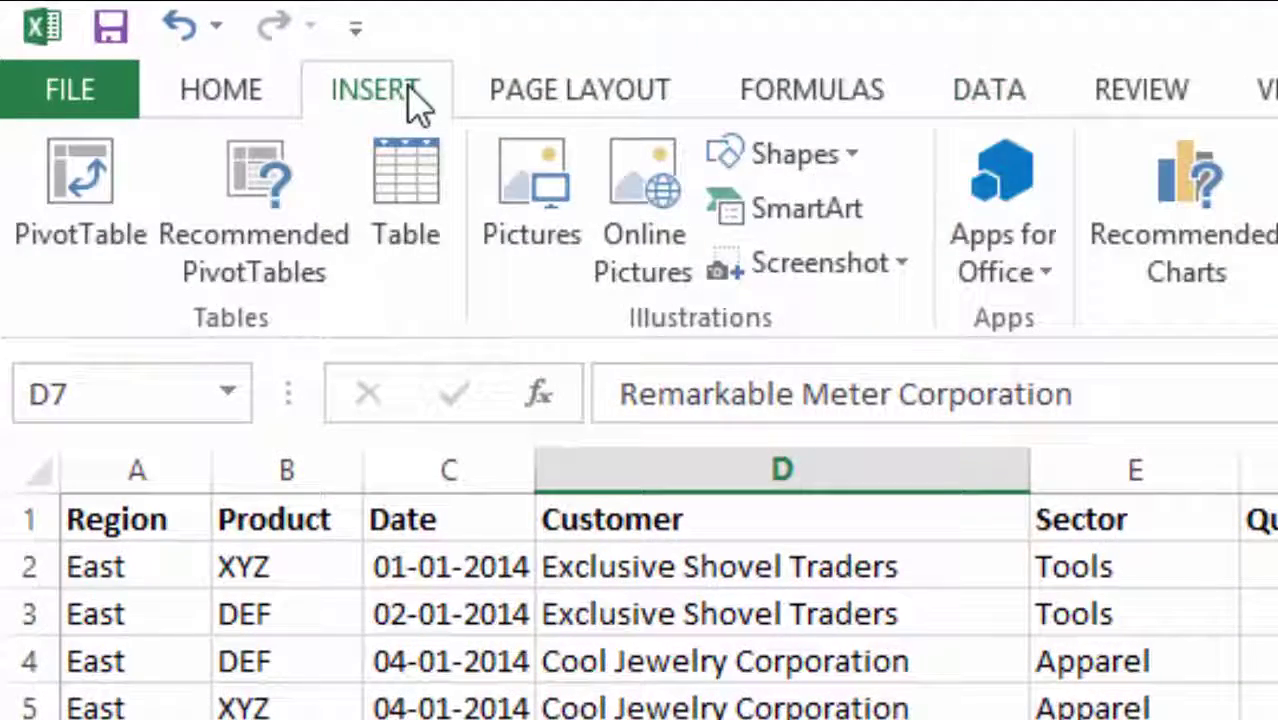
pyautogui.click(842, 168)
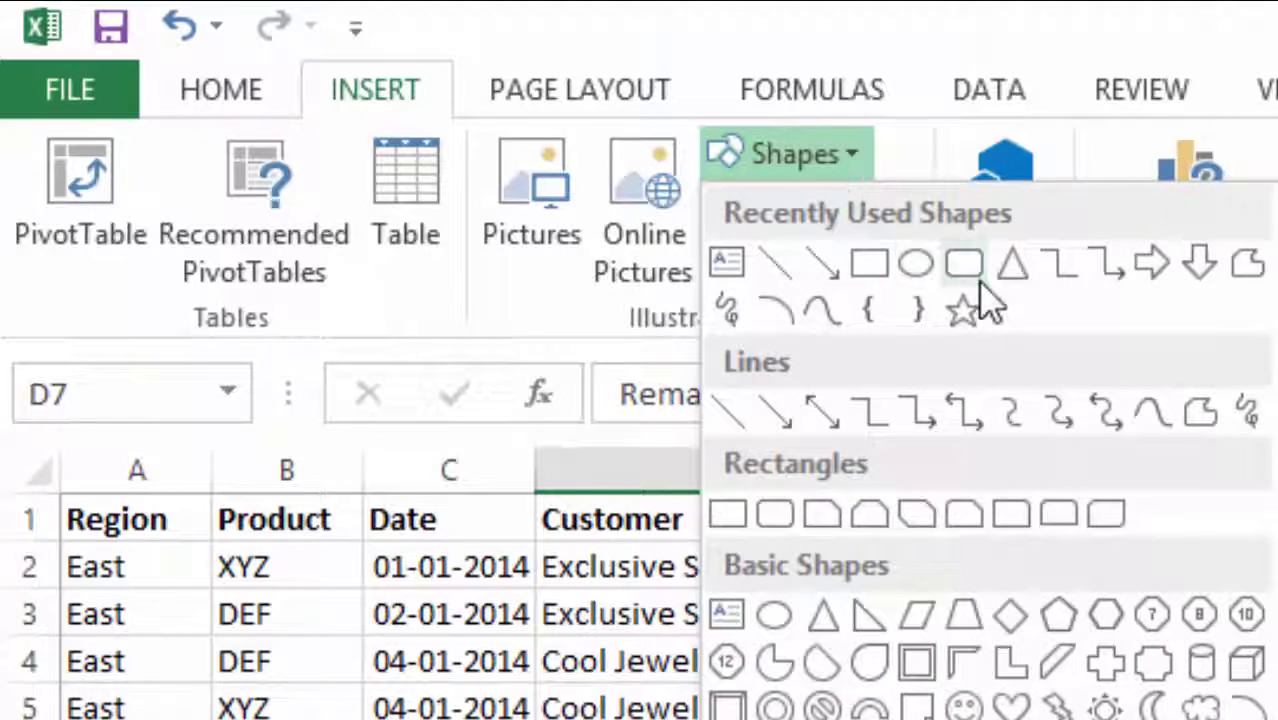
pyautogui.click(926, 270)
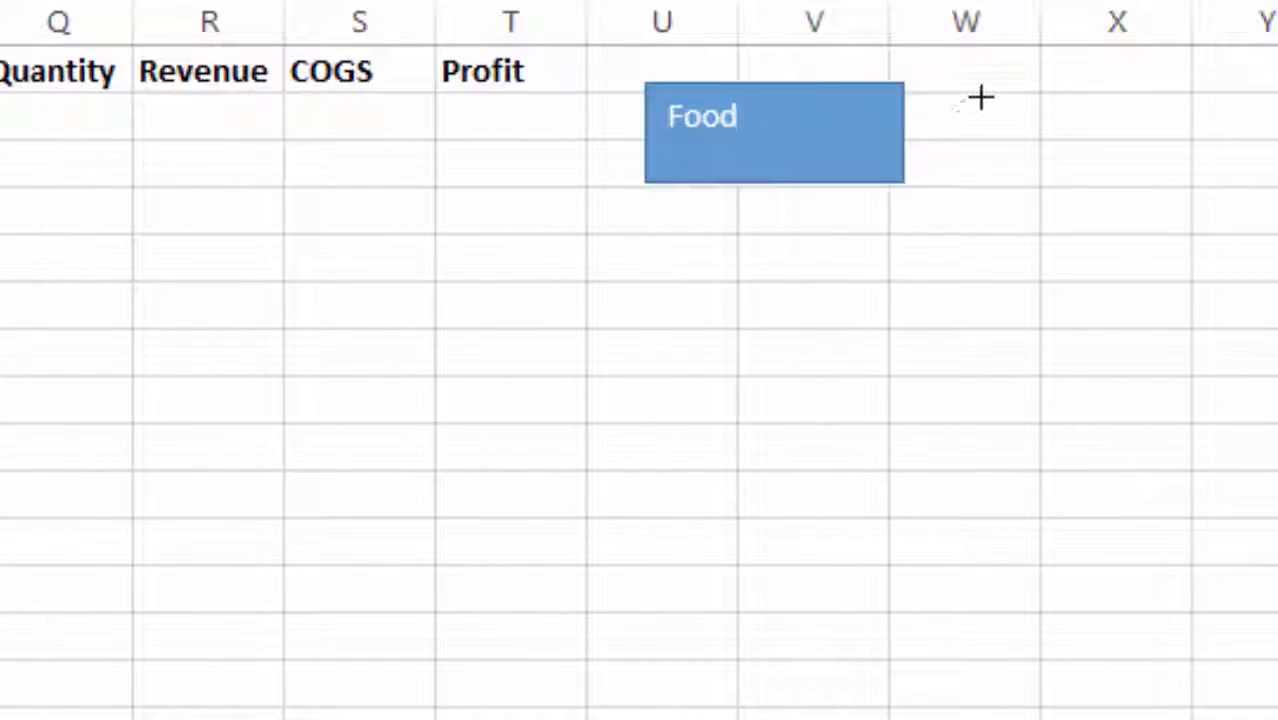
pyautogui.moveTo(980, 97); pyautogui.dragTo(1224, 227)
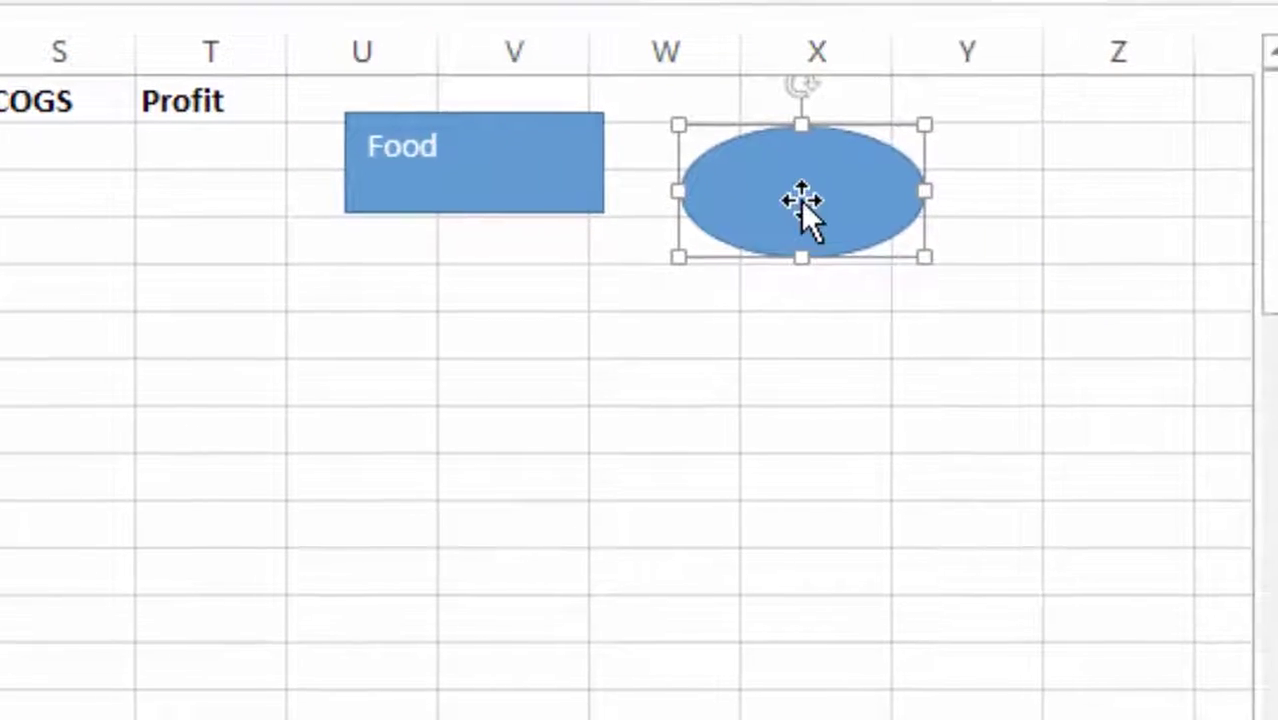
# - Label the oval with the text Apparel, positioned near the middle of the shape
pyautogui.click(733, 175)
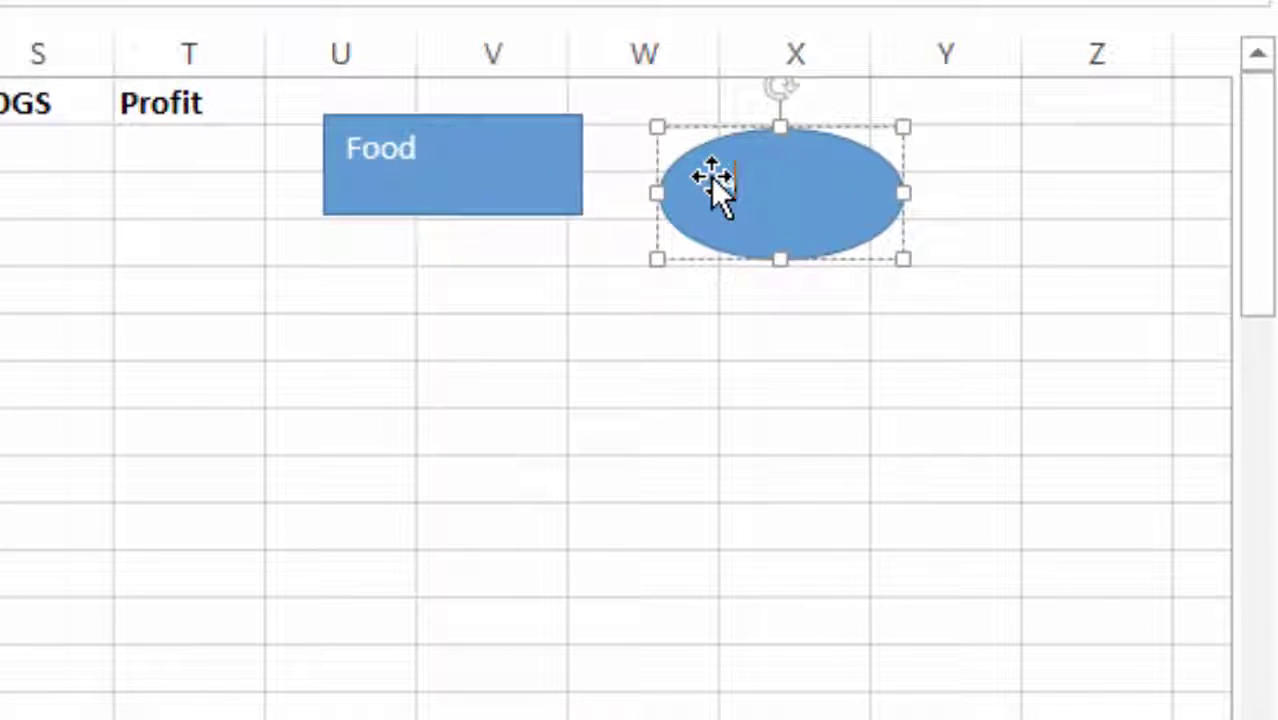
pyautogui.write('Apparel')
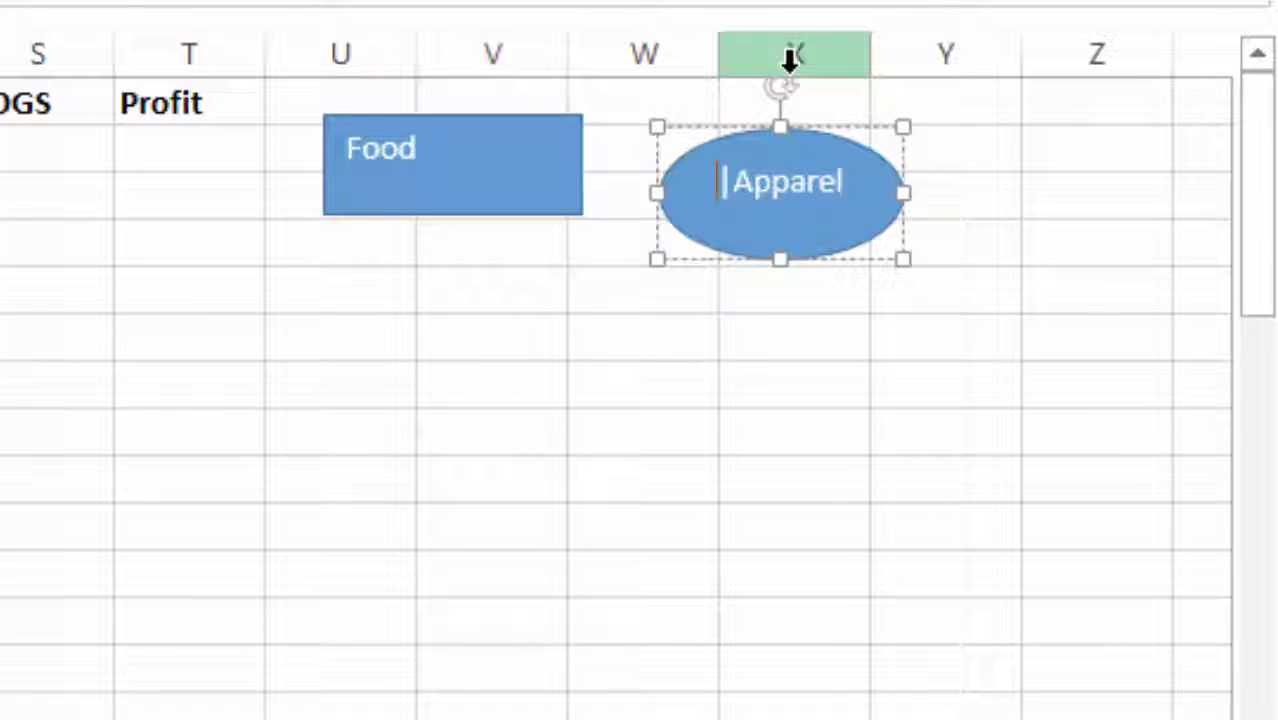
pyautogui.press('Return')
pyautogui.press('Return')
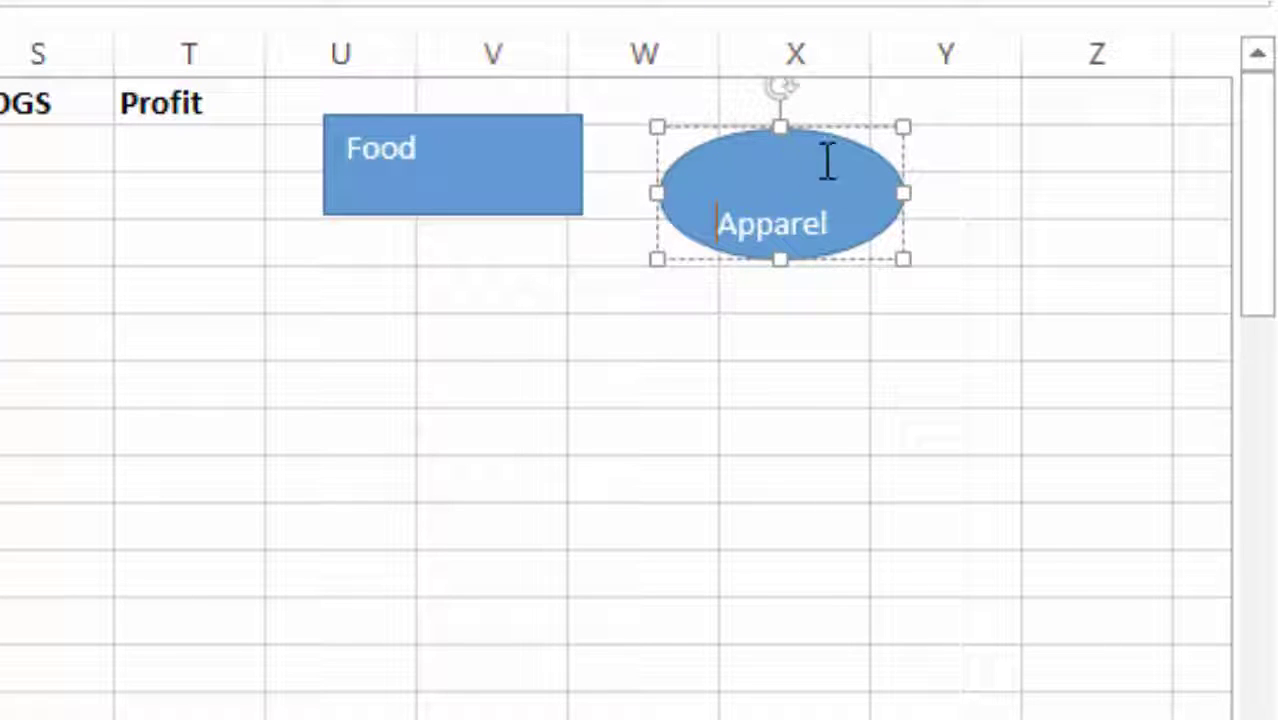
pyautogui.press('BackSpace')
pyautogui.press('BackSpace')
pyautogui.click(899, 365)
# - Assign the Apparel macro to the oval
pyautogui.rightClick(817, 226)
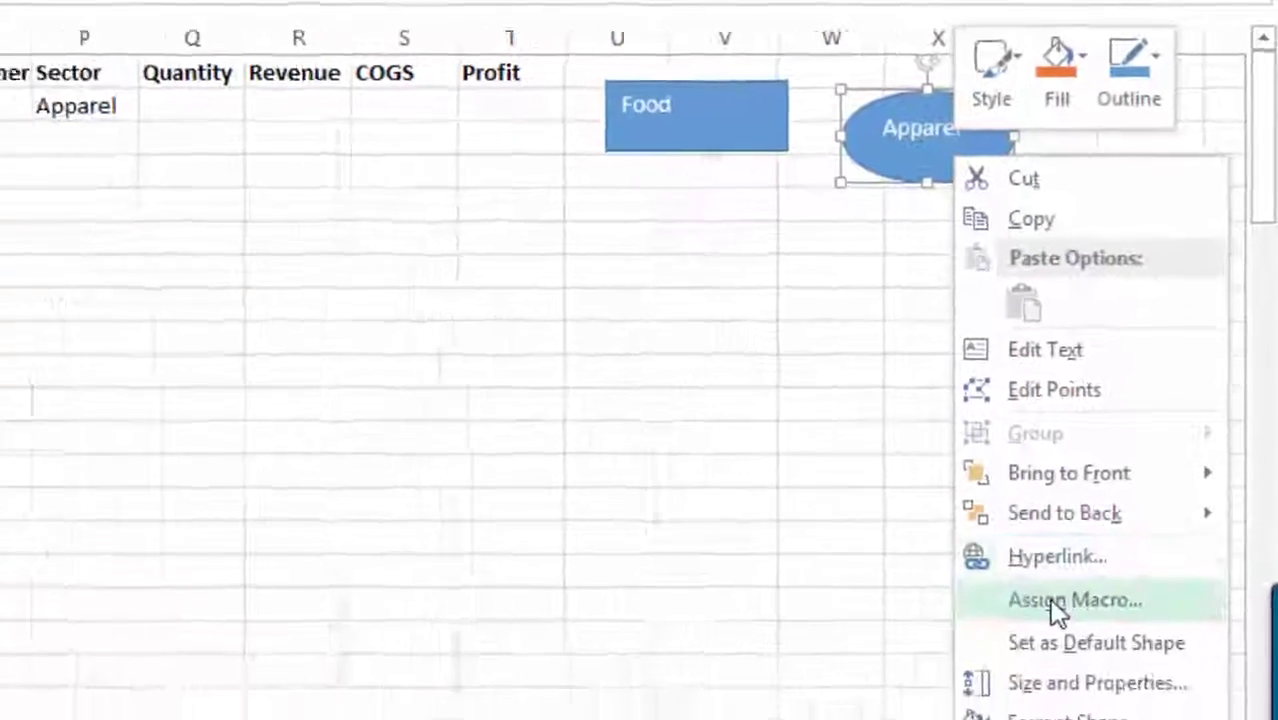
pyautogui.click(1052, 603)
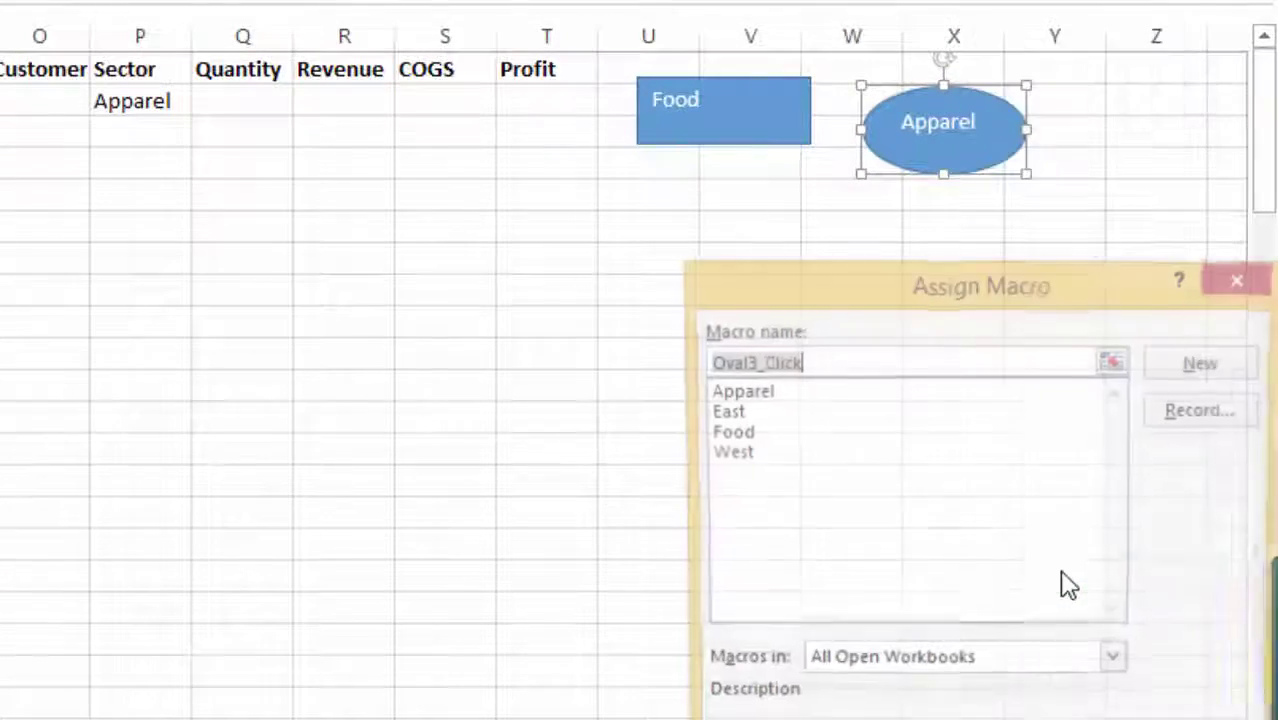
pyautogui.click(950, 392)
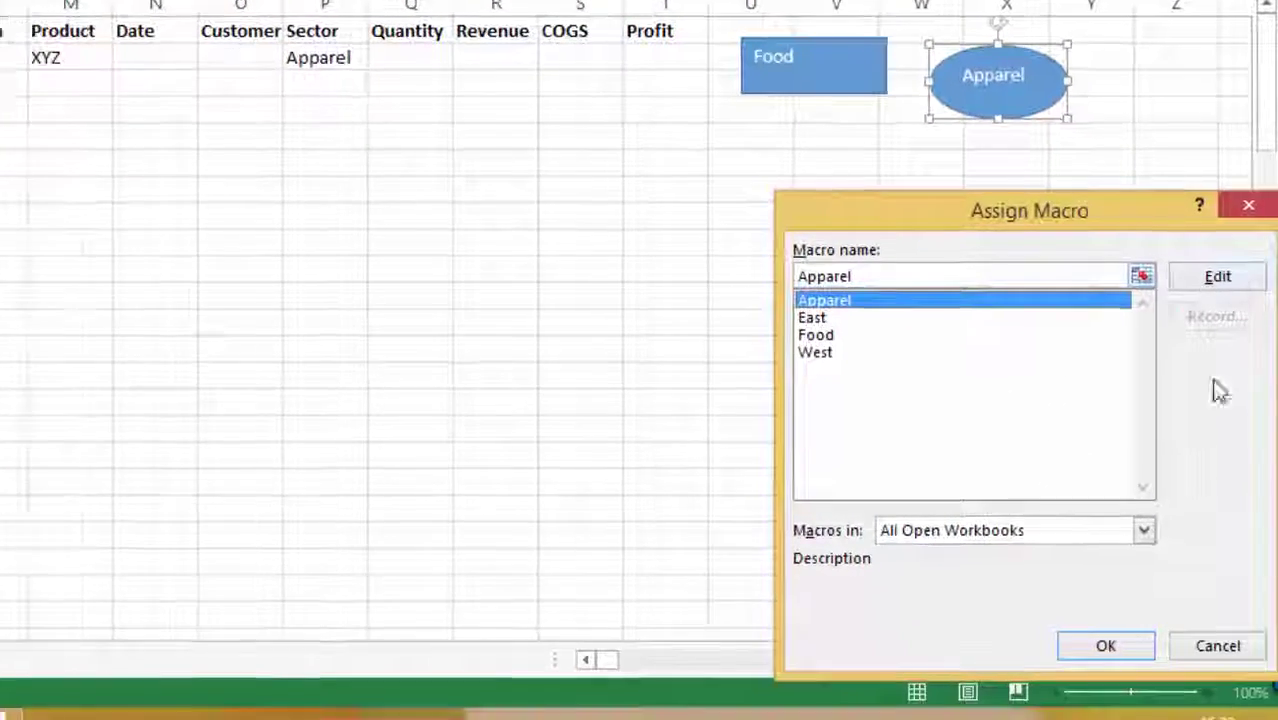
pyautogui.click(1106, 646)
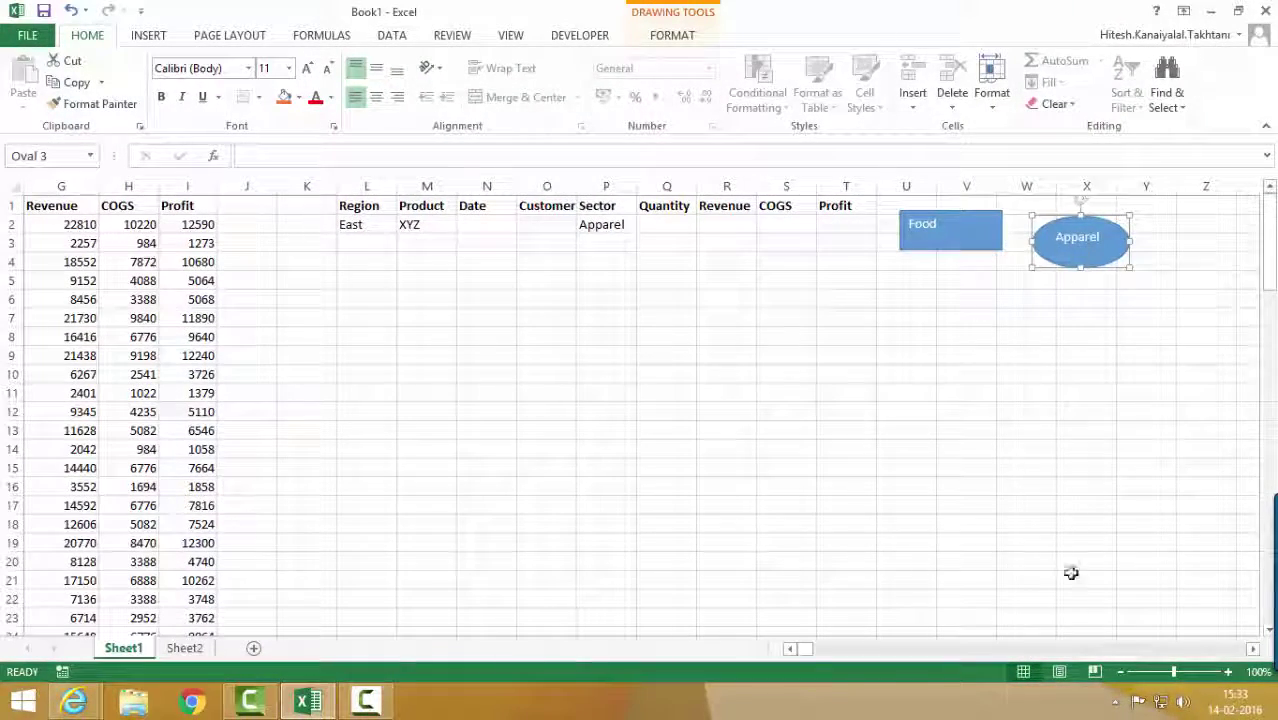
# - Test the Apparel oval by running its macro, review the filtered records, and clear the filter
pyautogui.click(795, 649)
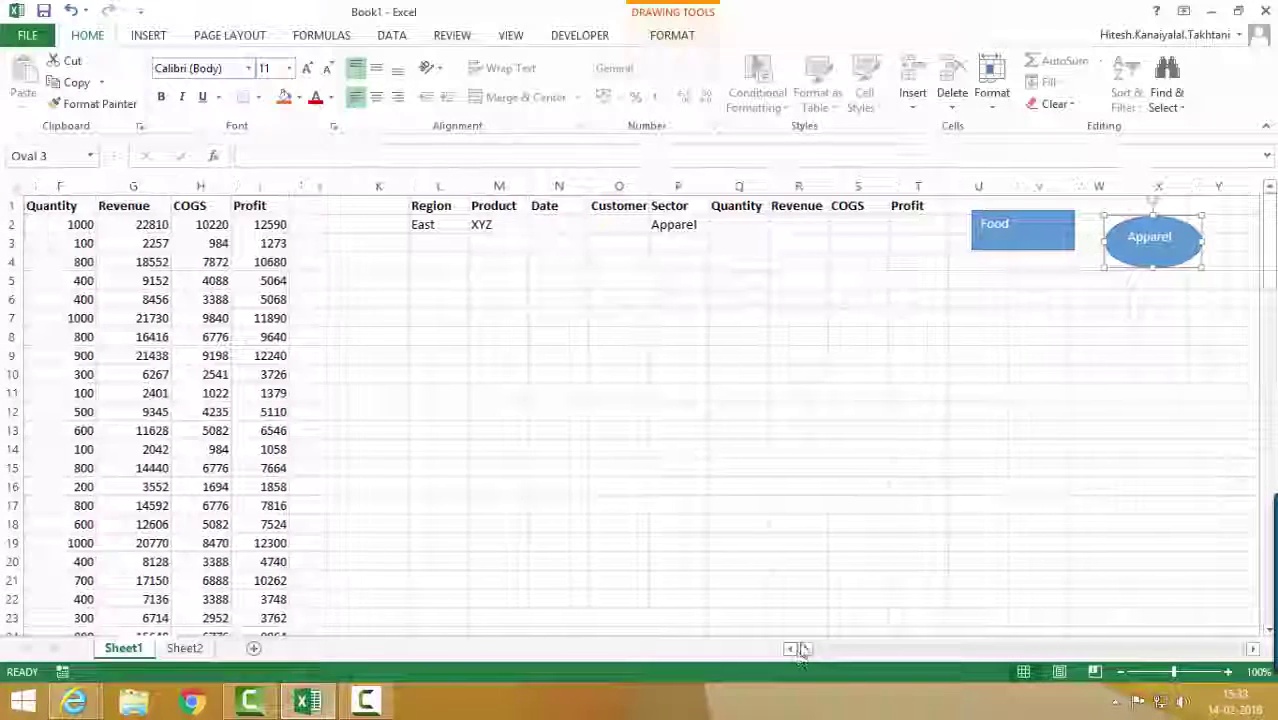
pyautogui.click(1148, 260)
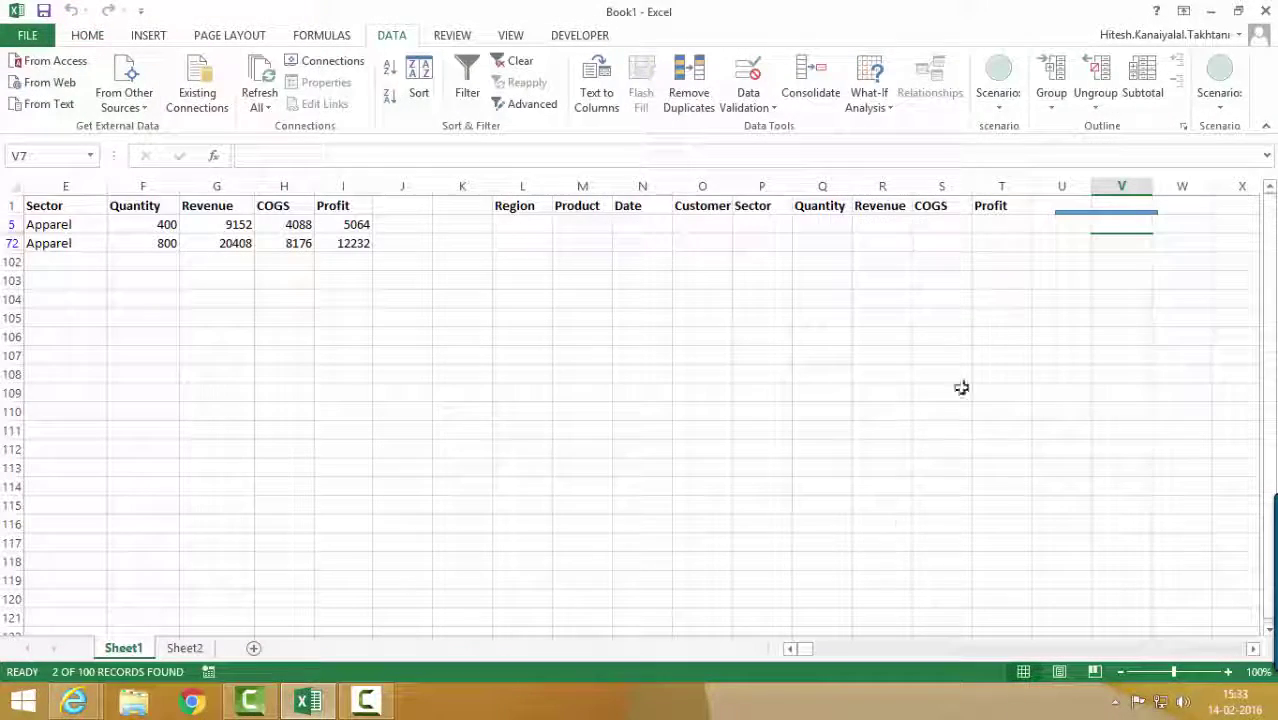
pyautogui.click(790, 649)
pyautogui.click(790, 649)
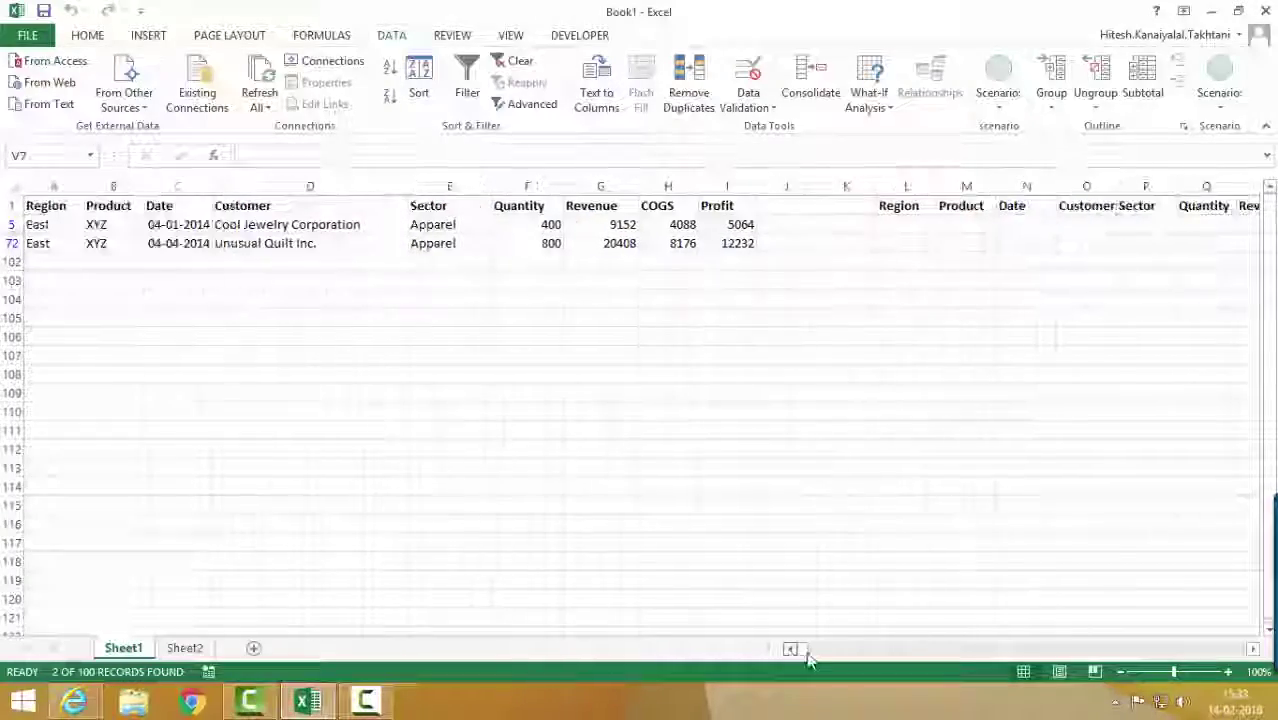
pyautogui.moveTo(812, 655)
pyautogui.mouseDown()
pyautogui.moveTo(847, 653)
pyautogui.moveTo(790, 648)
pyautogui.mouseUp()
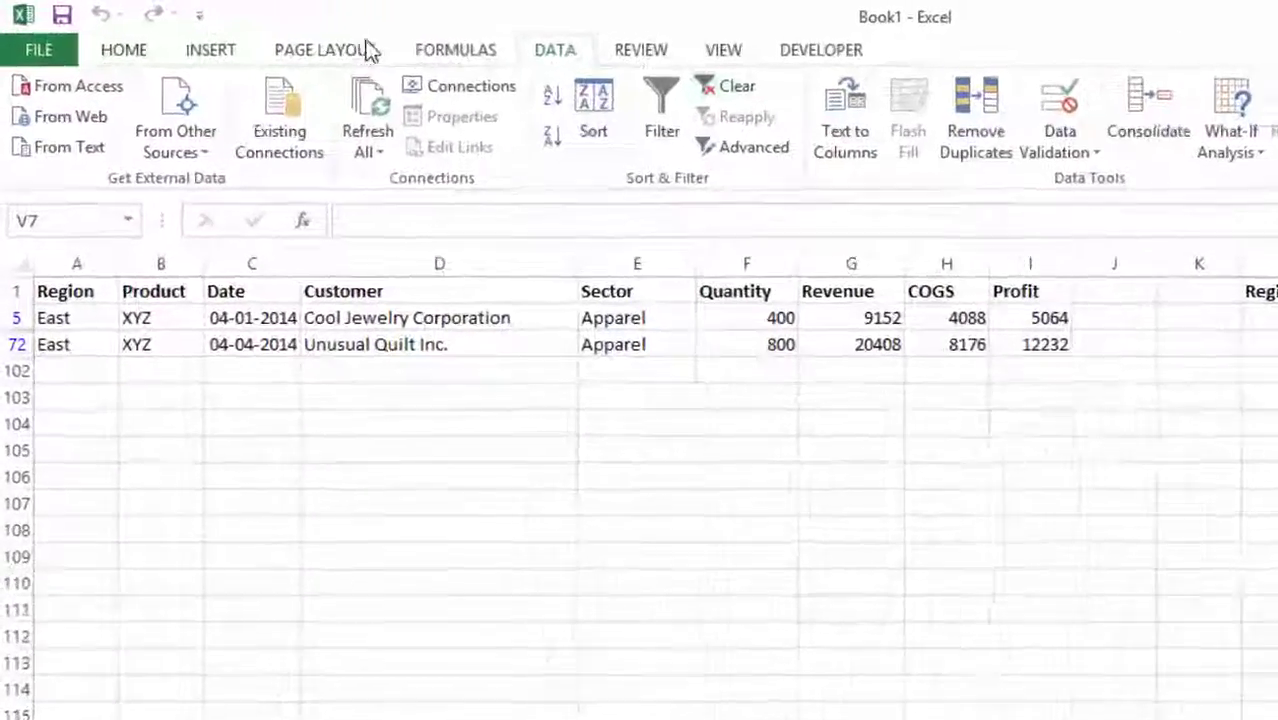
pyautogui.click(860, 101)
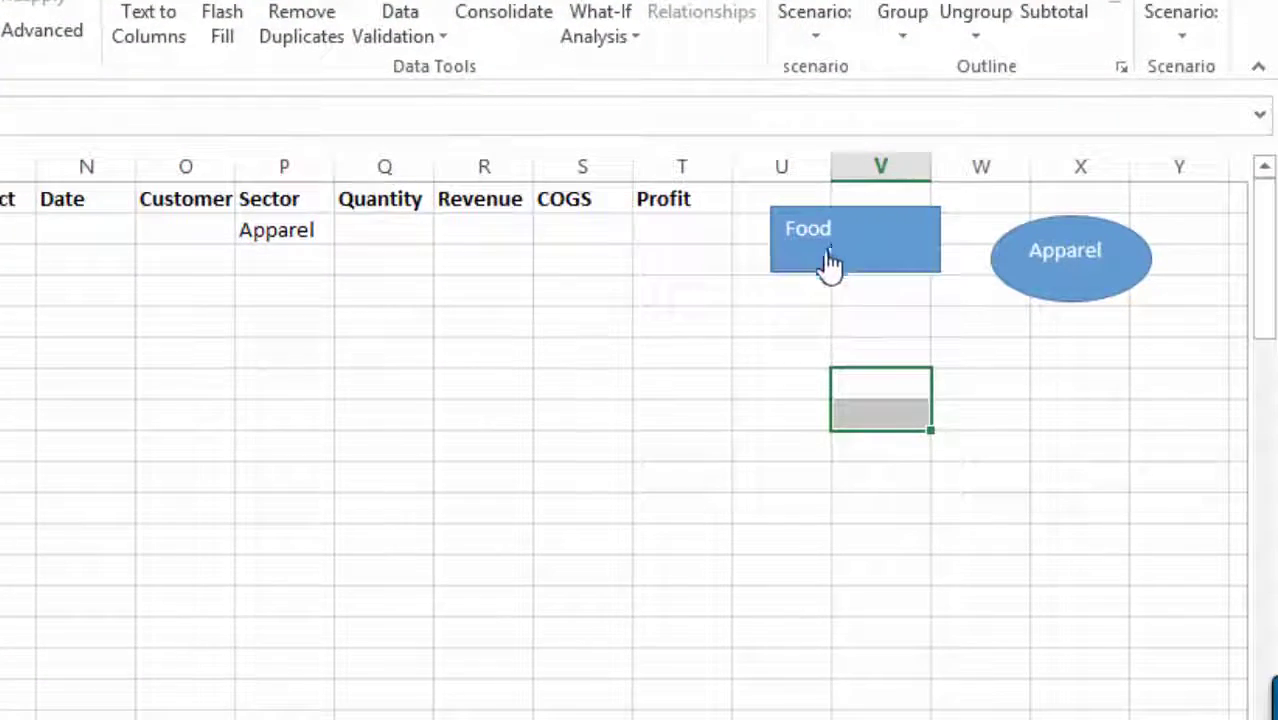
# - Move the Food rectangle and Apparel oval together below the criteria range, around rows 6 to 8 in columns L to O
pyautogui.click(836, 262)
pyautogui.keyDown('ctrl'); pyautogui.click(1014, 275); pyautogui.keyUp('ctrl')
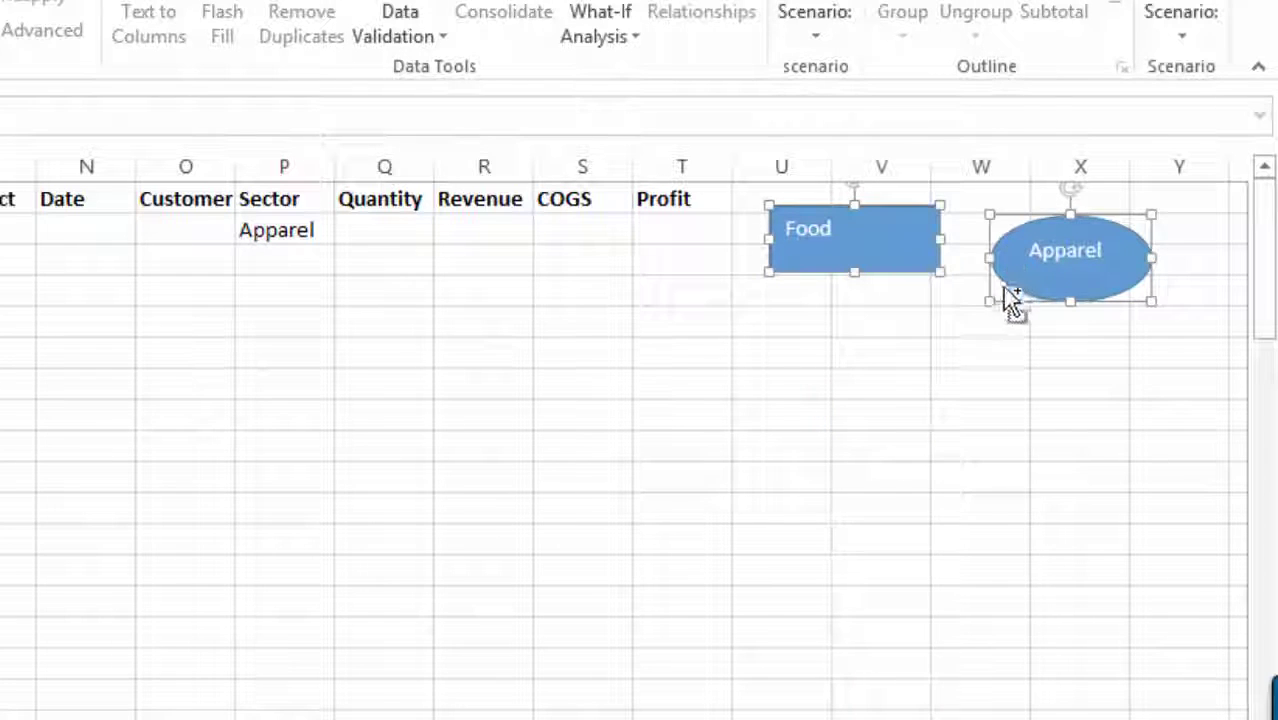
pyautogui.press('Delete')
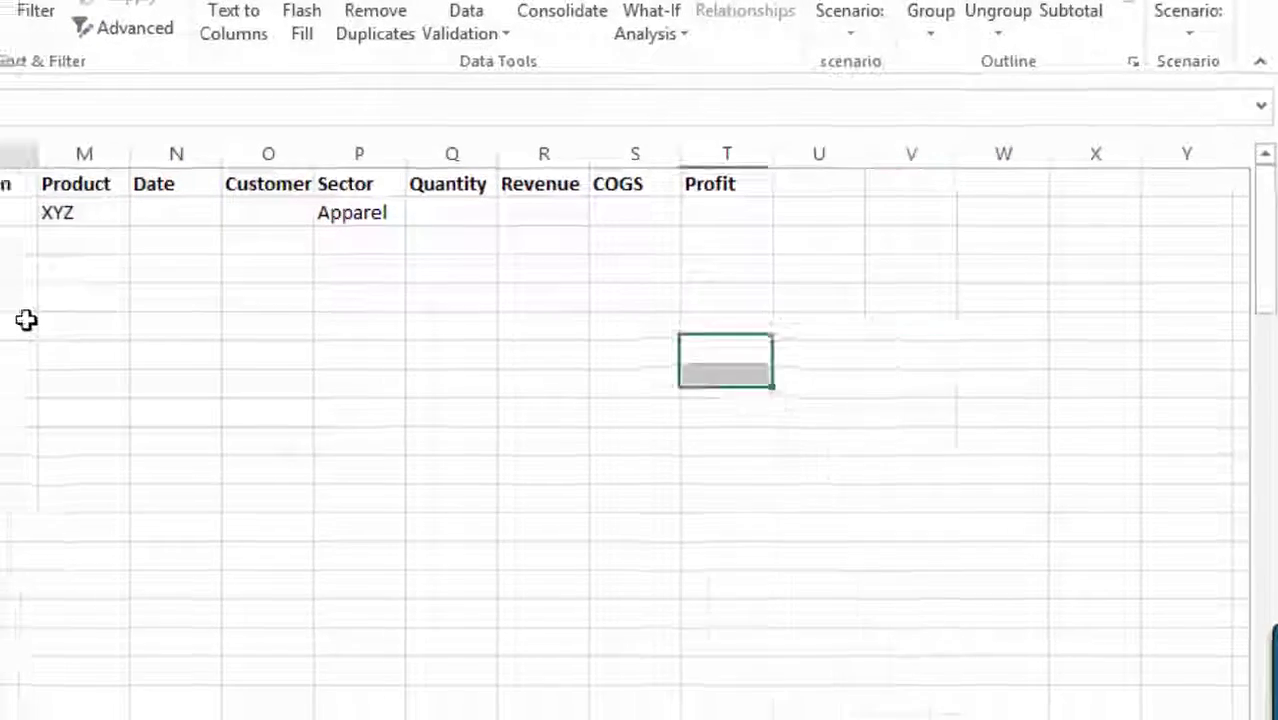
pyautogui.hotkey('ctrl', 'v')
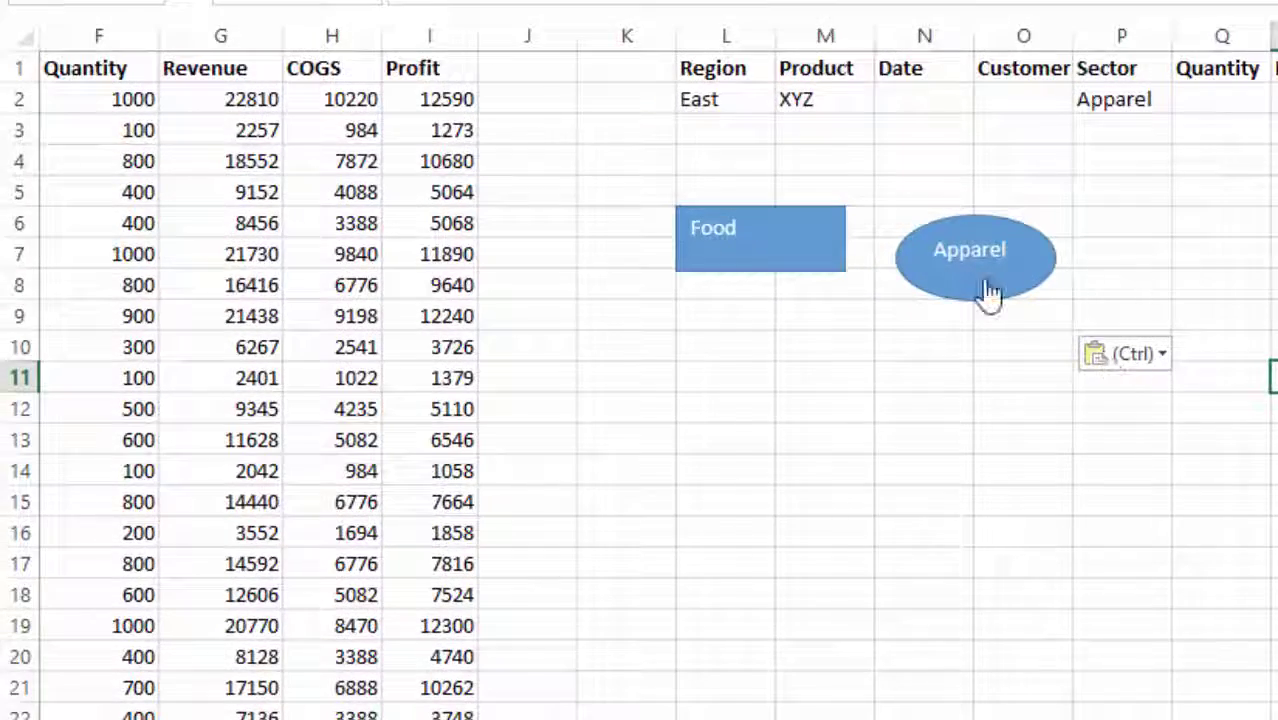
# - Test the relocated Food and Apparel shapes by running their macros, and clear the filter they apply
pyautogui.click(988, 292)
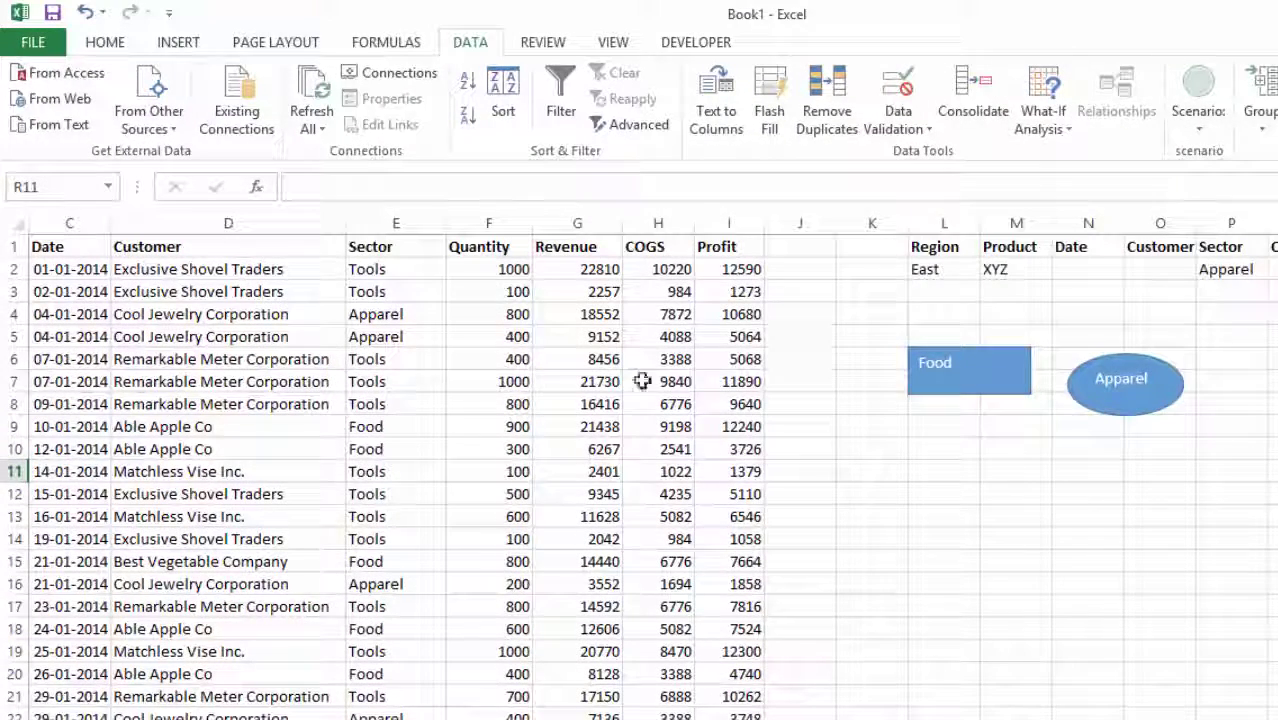
pyautogui.click(981, 379)
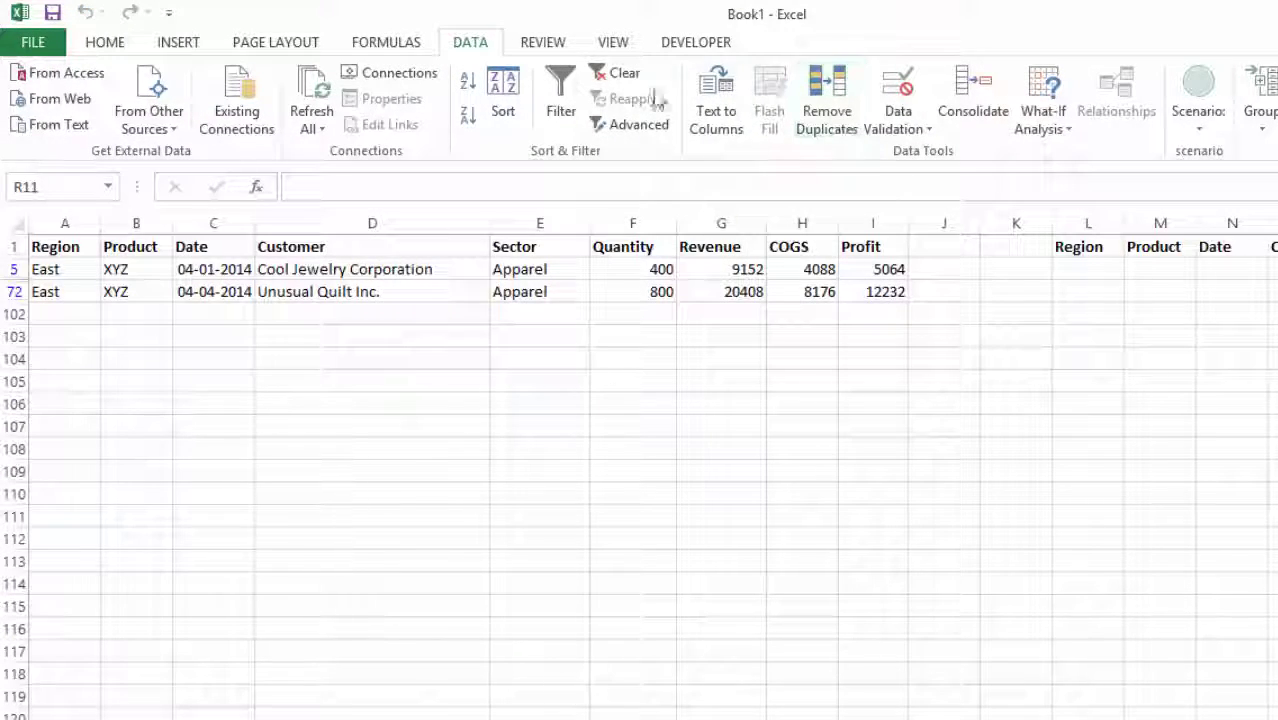
pyautogui.click(628, 74)
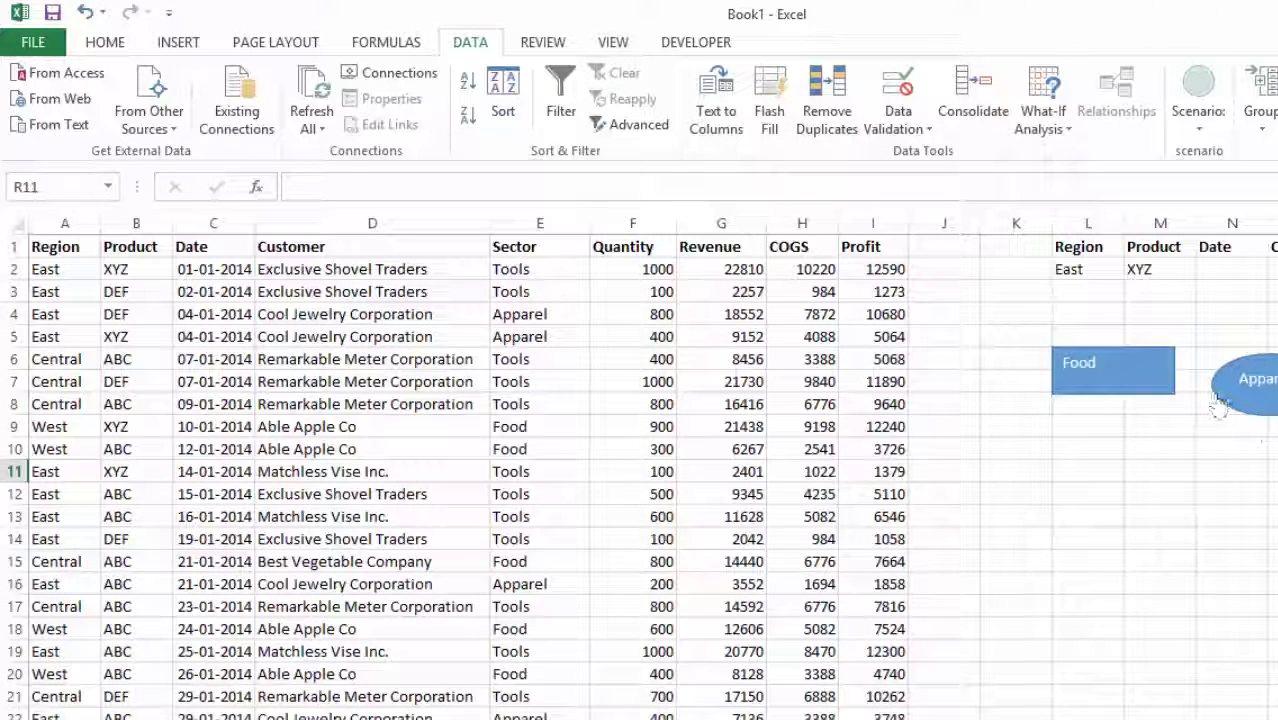